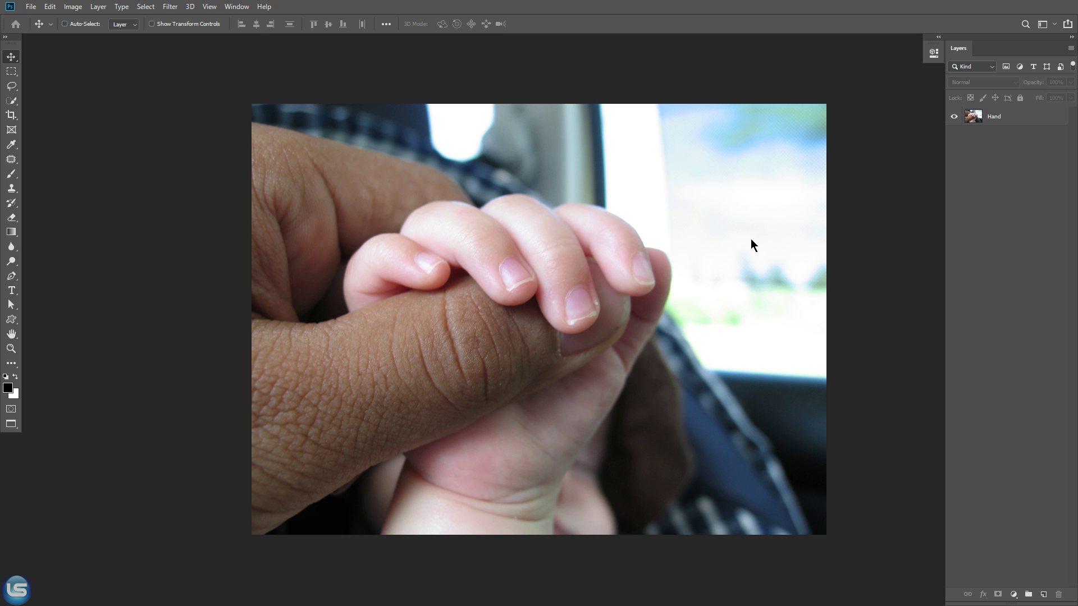
Select the baby's four fingers on the Hand layer with the Quick Selection tool.
left_click(1043, 119)
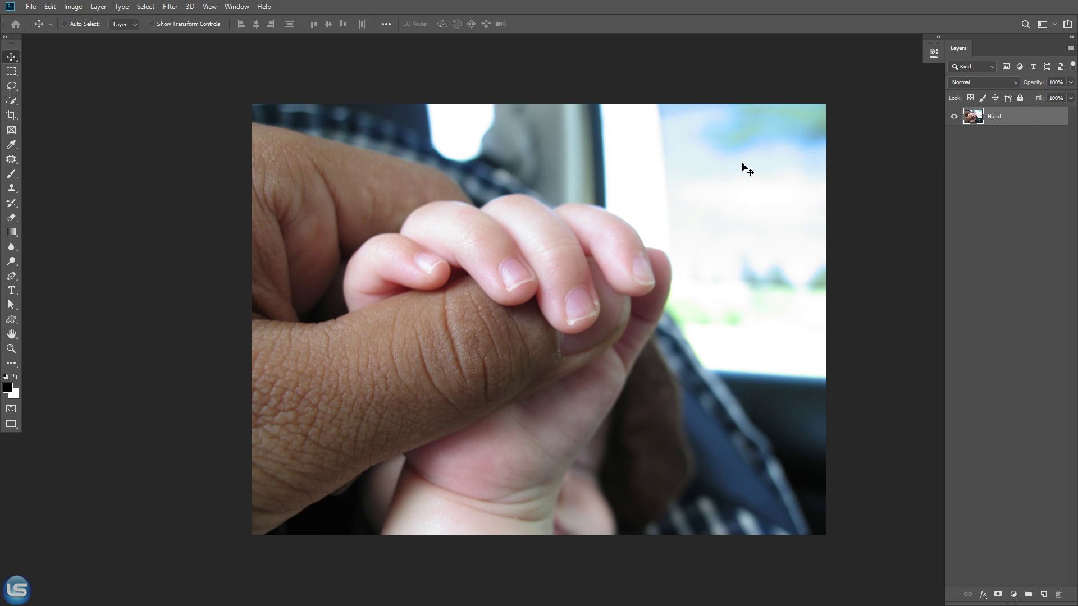
left_click(12, 102)
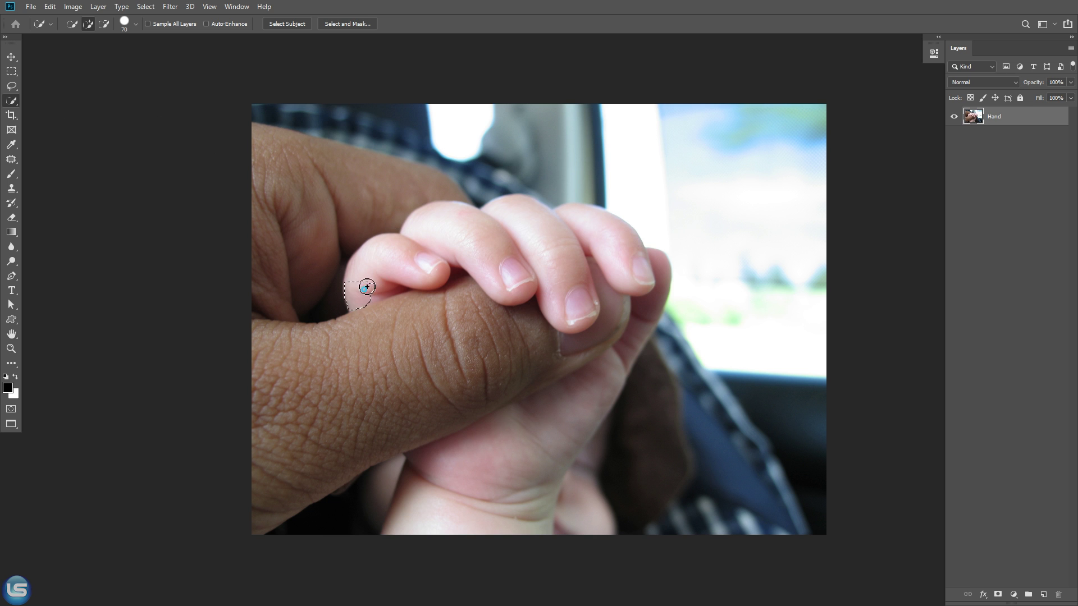
mouse_move(366, 287)
left_mouse_down()
mouse_move(439, 217)
mouse_move(527, 219)
mouse_move(571, 275)
mouse_move(569, 222)
mouse_move(597, 224)
mouse_move(611, 271)
left_mouse_up()
Subtract the gap between the two outermost fingers from the selection with a smaller brush and mask the Hand layer to it.
key("bracketleft")
key("bracketleft")
key("bracketleft")
key("bracketleft")
key("bracketleft")
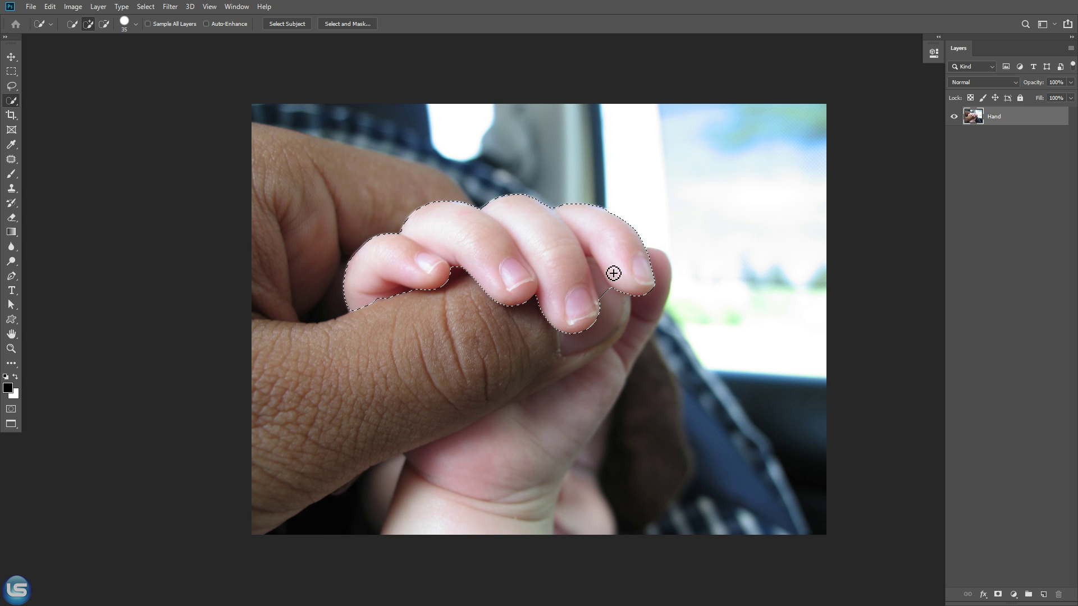
key("alt")
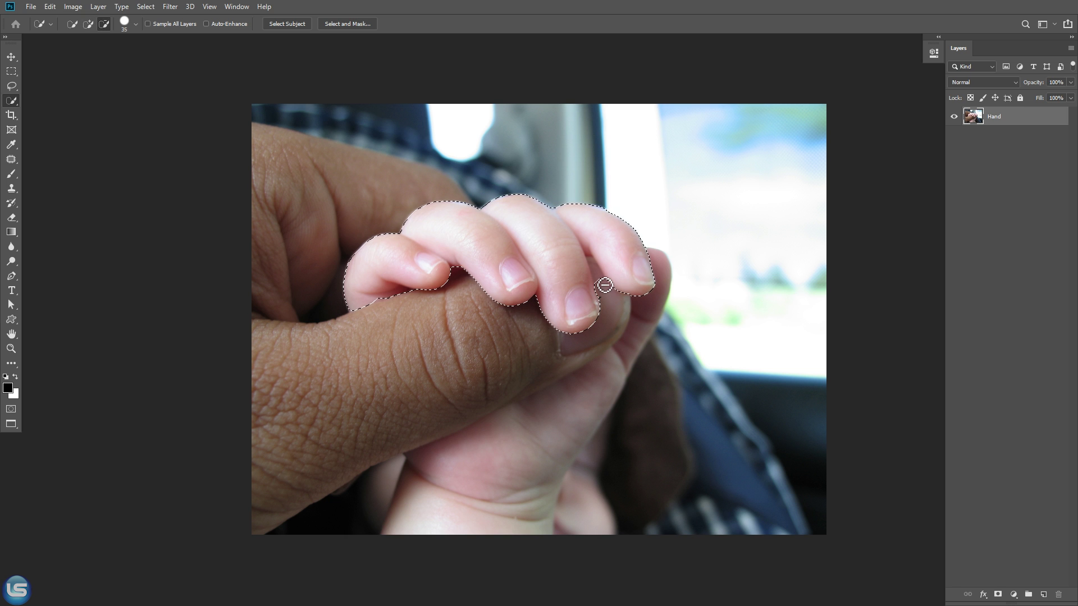
mouse_move(605, 286)
left_mouse_down()
mouse_move(592, 292)
mouse_move(604, 280)
left_mouse_up()
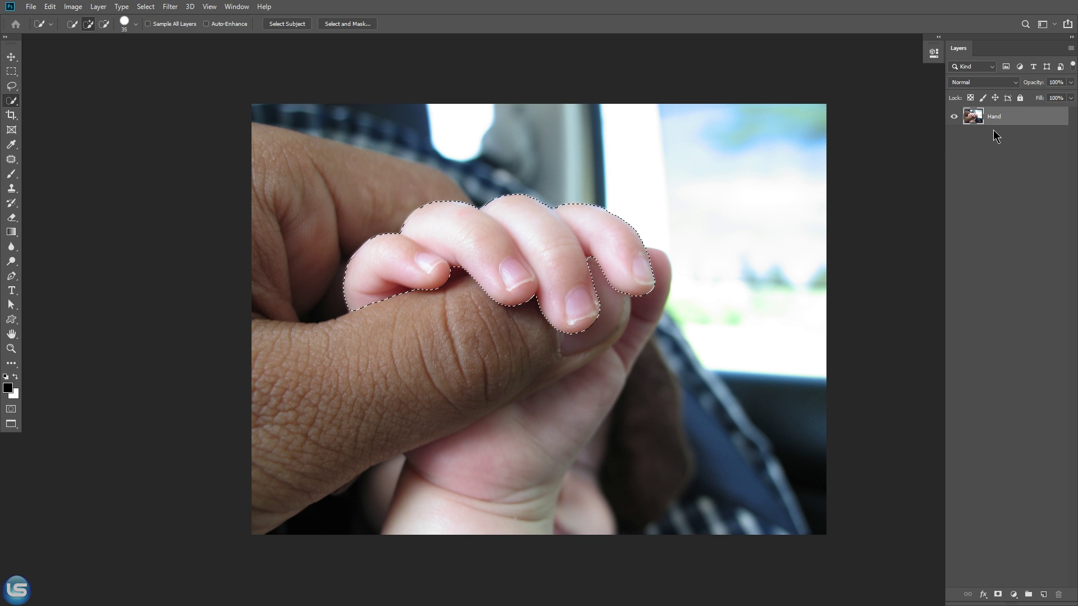
left_click(998, 594)
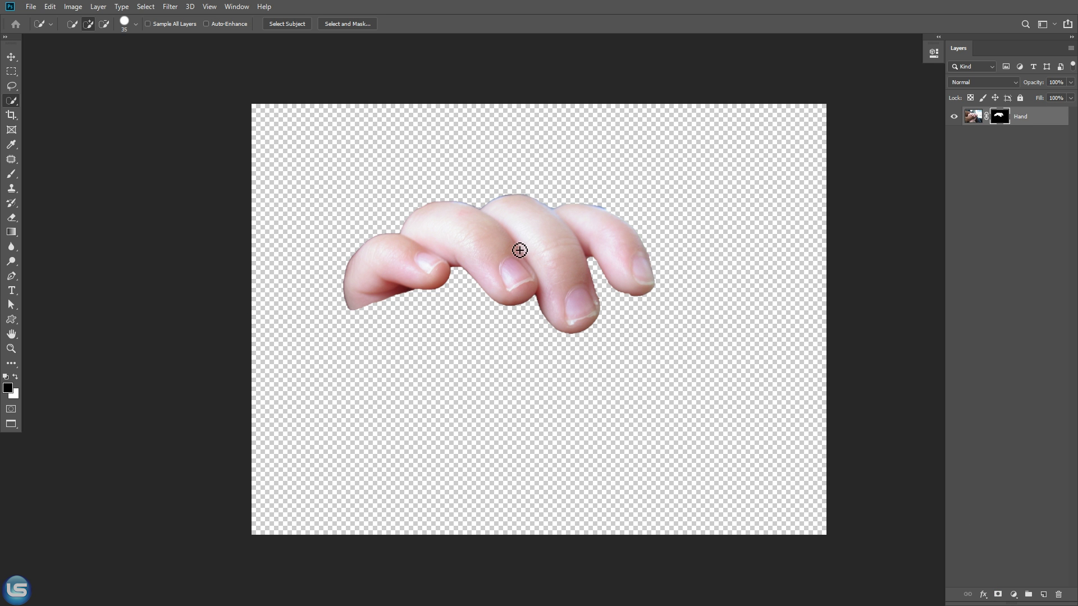
Bring the masked fingers into the Eye image and place them just above the iris.
left_click(18, 58)
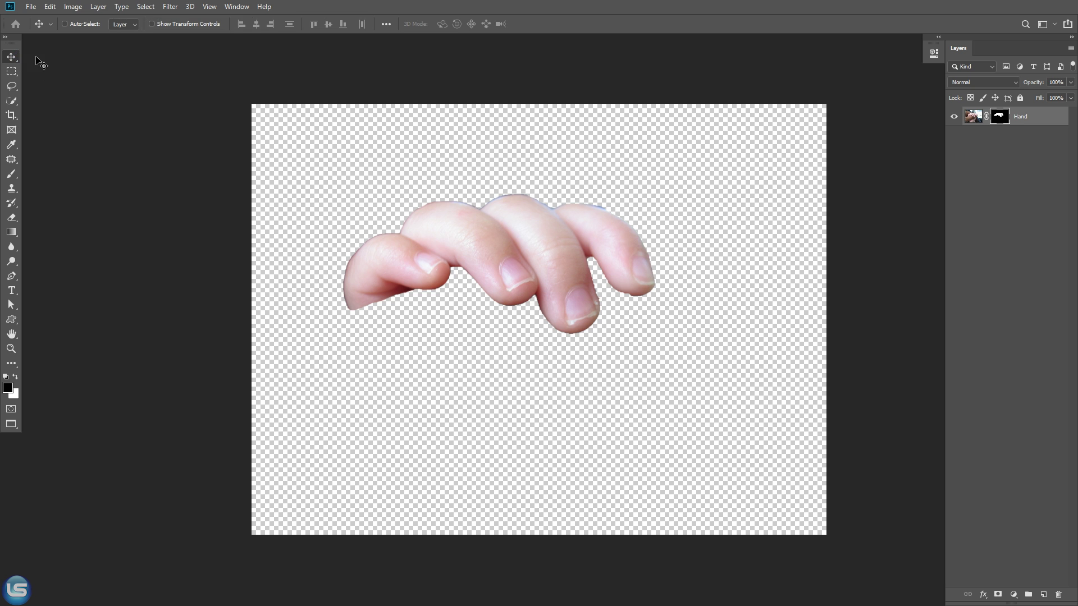
left_click_drag(562, 252, 391, 279)
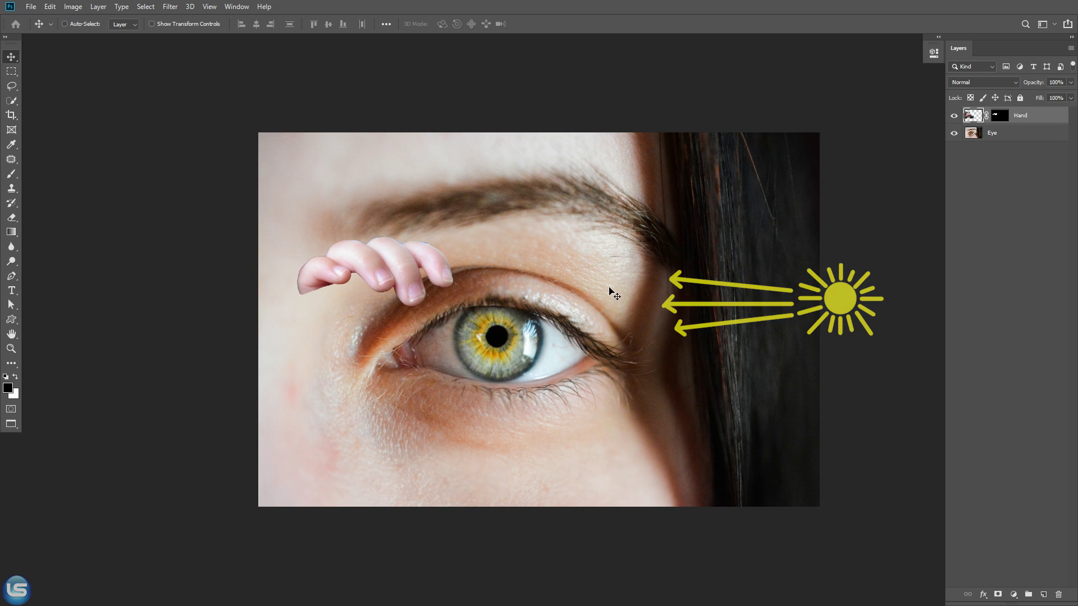
left_click_drag(319, 265, 439, 257)
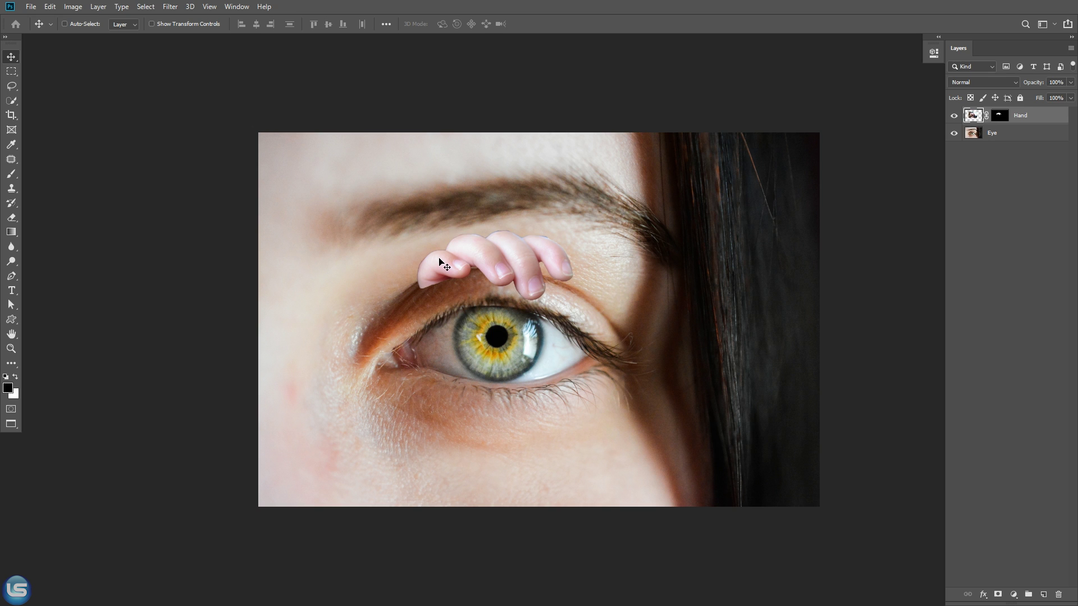
Flip the Eye layer horizontally.
left_click(1011, 139)
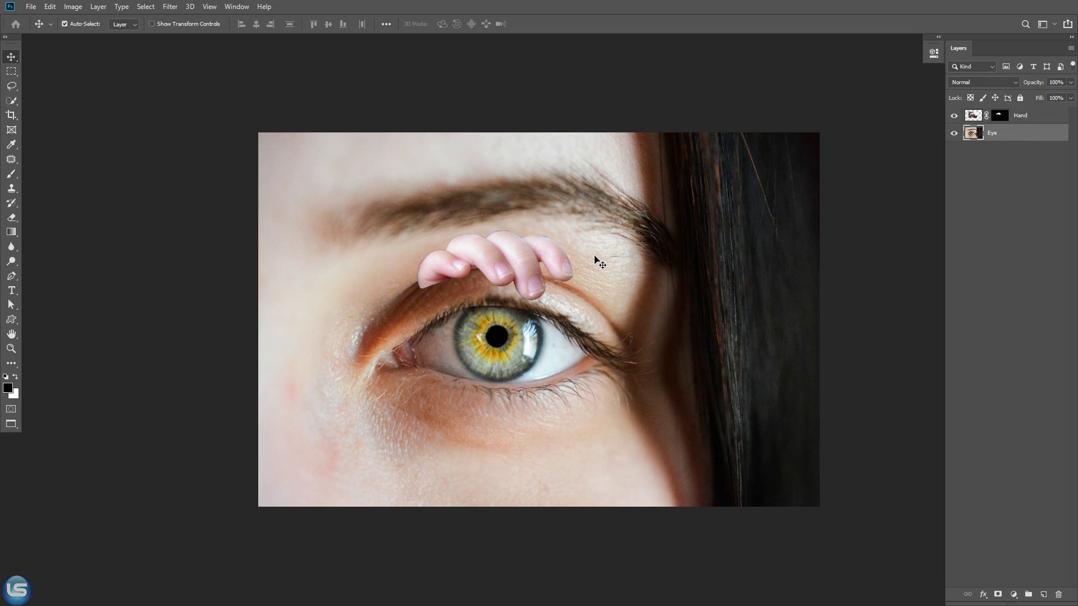
key("ctrl")
key("ctrl+t")
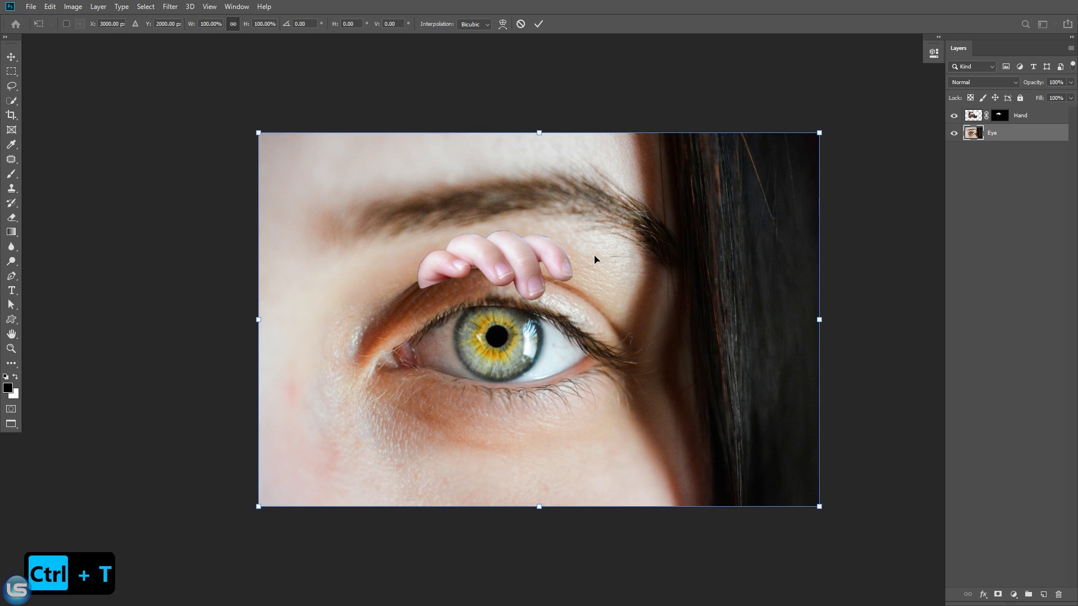
right_click(595, 260)
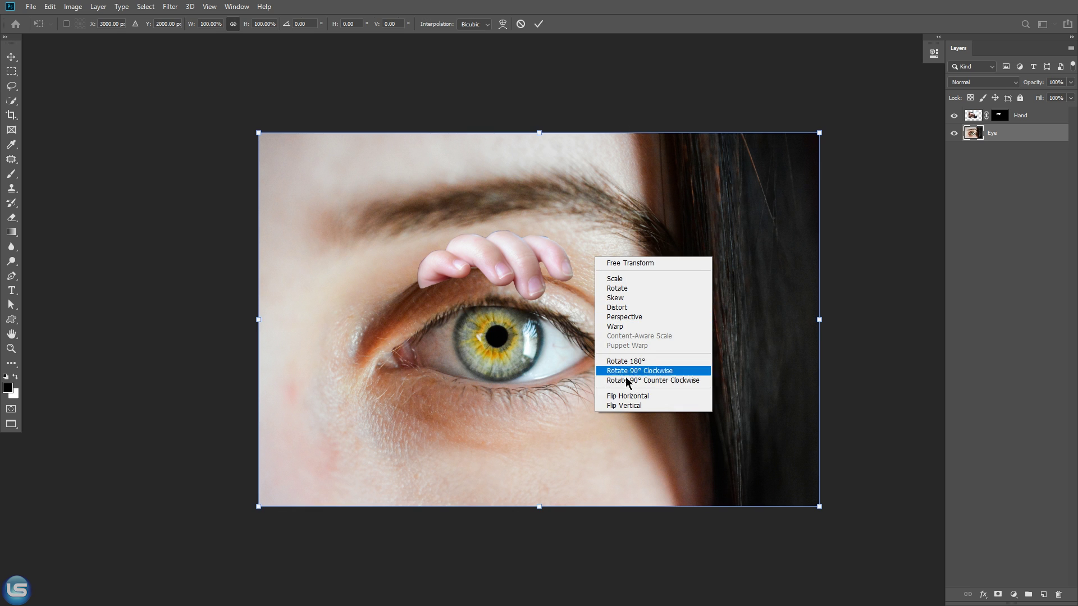
left_click(627, 396)
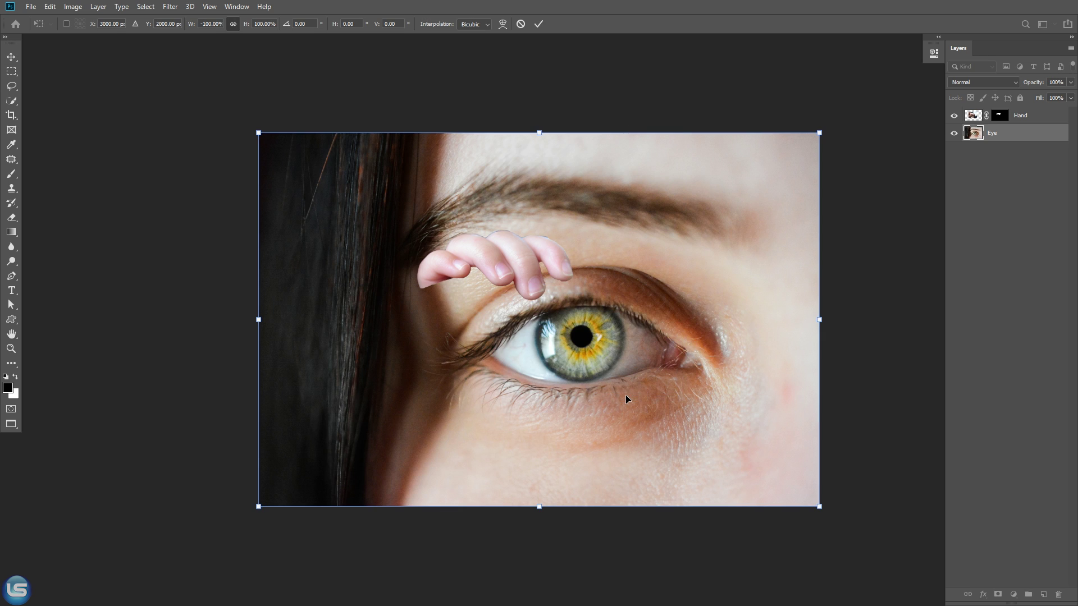
left_click(538, 23)
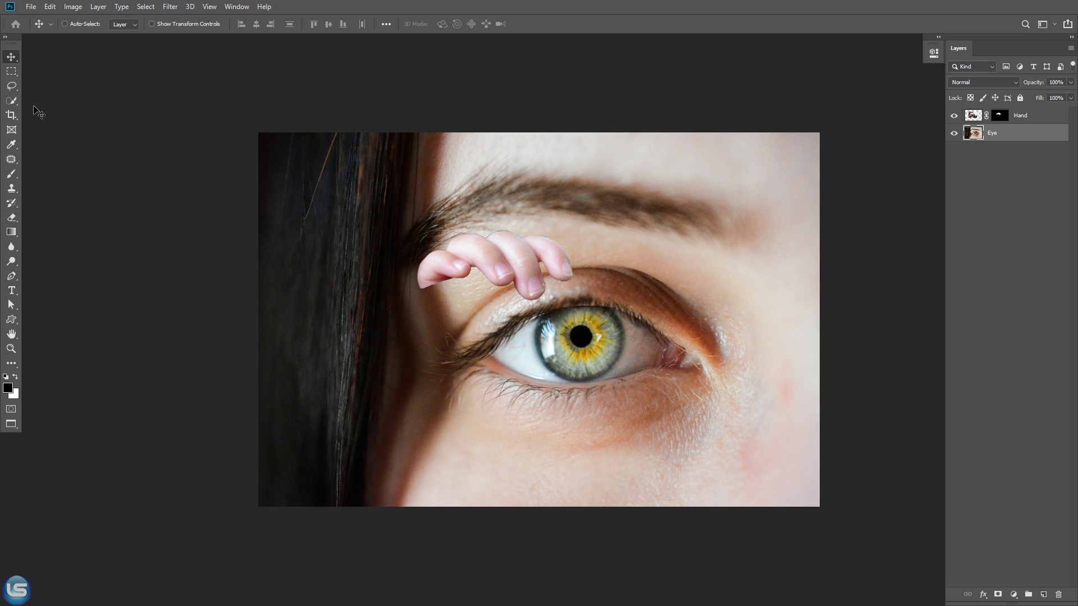
Crop the image on both sides to a nearly square frame around the eye, removing most of the dark hair.
left_click(11, 115)
left_click_drag(257, 320, 328, 306)
left_click_drag(748, 320, 724, 314)
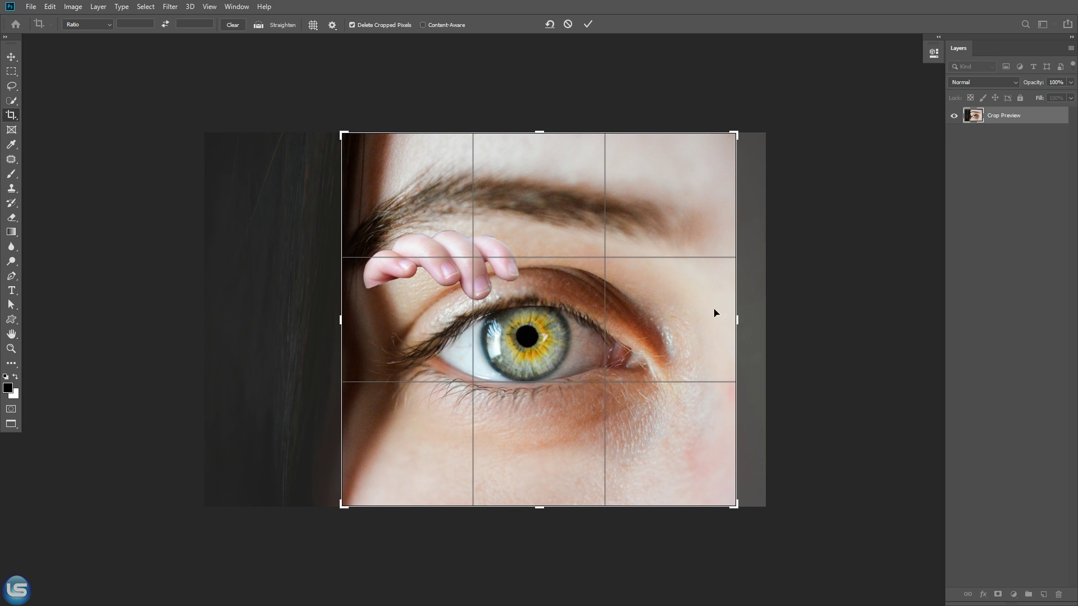
left_click(587, 24)
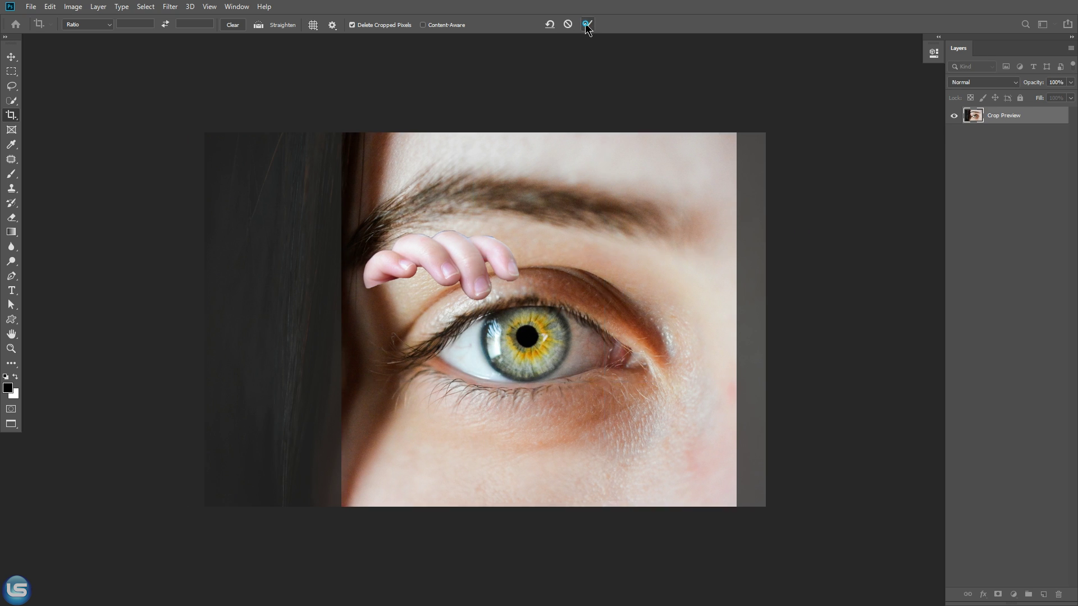
Move the Hand layer onto the lower eyelid, rotate it 7.4° and scale it proportionally to about 89%.
left_click(12, 58)
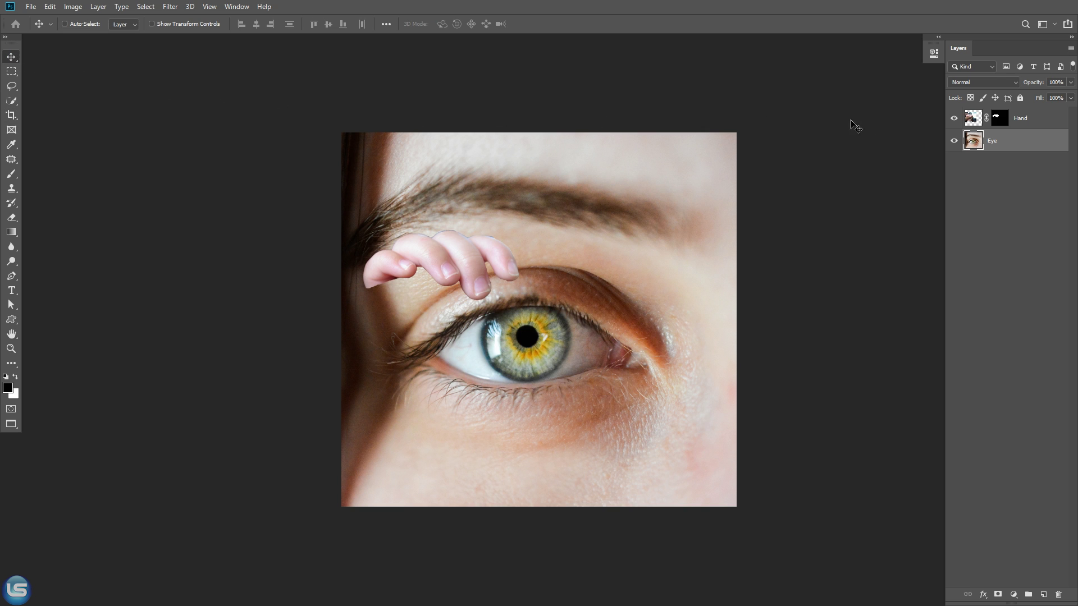
left_click(968, 121)
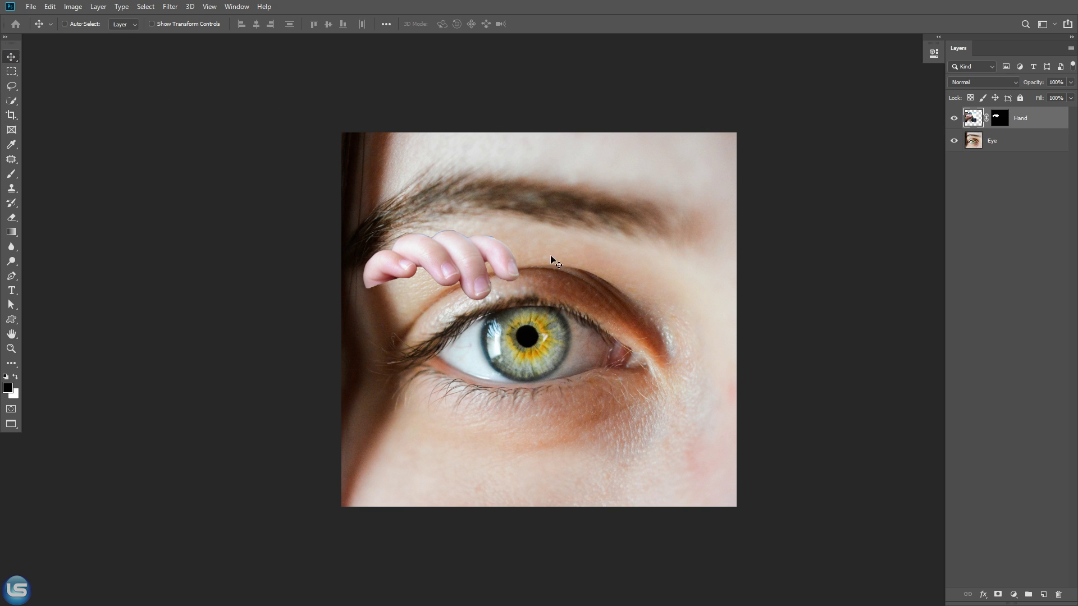
left_click_drag(415, 266, 520, 377)
key("ctrl+t")
left_click_drag(609, 264, 623, 277)
left_click_drag(713, 321, 700, 320)
left_click_drag(572, 370, 587, 368)
left_click_drag(465, 295, 475, 299)
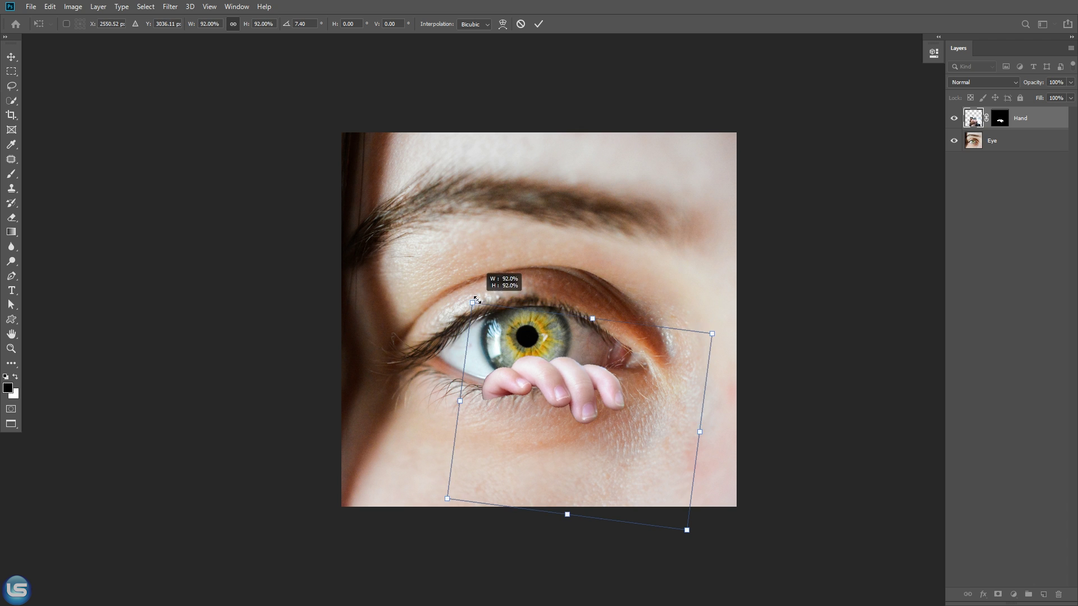
left_click_drag(577, 371, 574, 372)
left_click_drag(708, 334, 695, 335)
left_click_drag(623, 373, 632, 369)
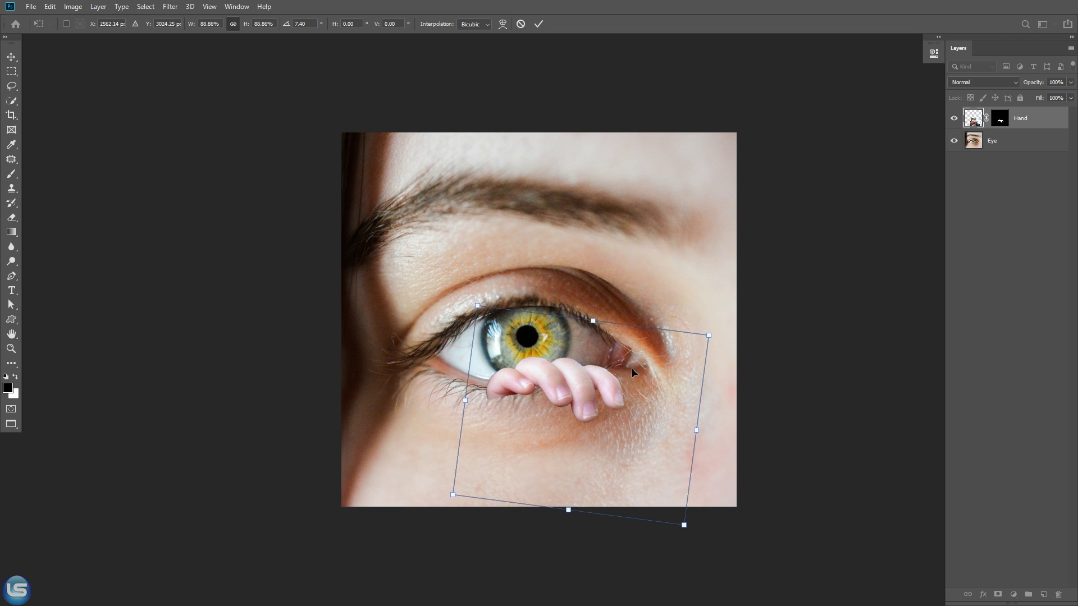
left_click(538, 30)
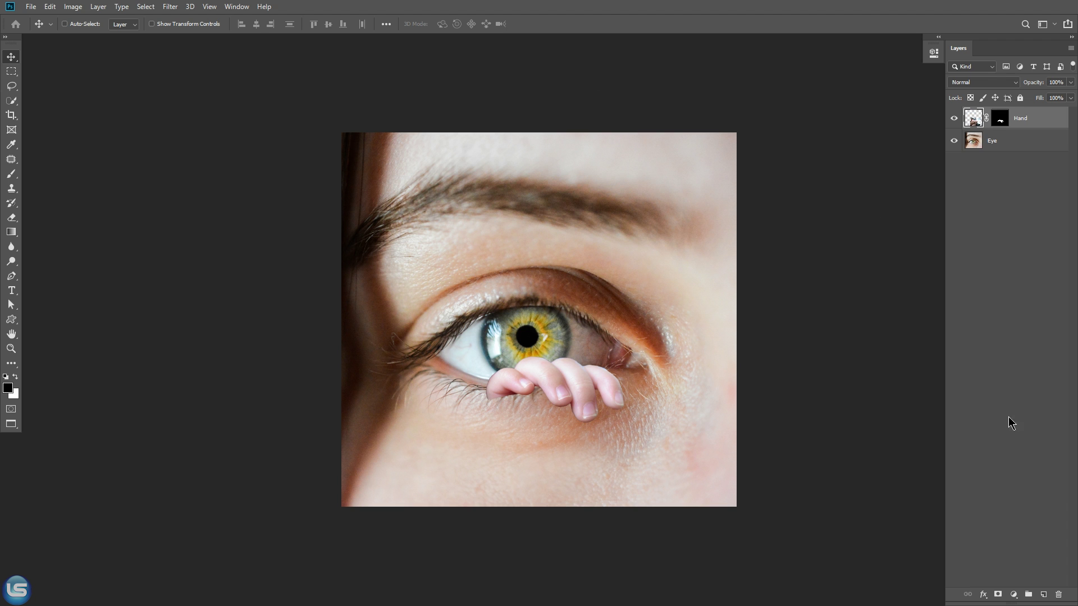
Add a Color Balance adjustment clipped to the Hand layer and shift its midtones slightly toward red and yellow.
left_click(1013, 594)
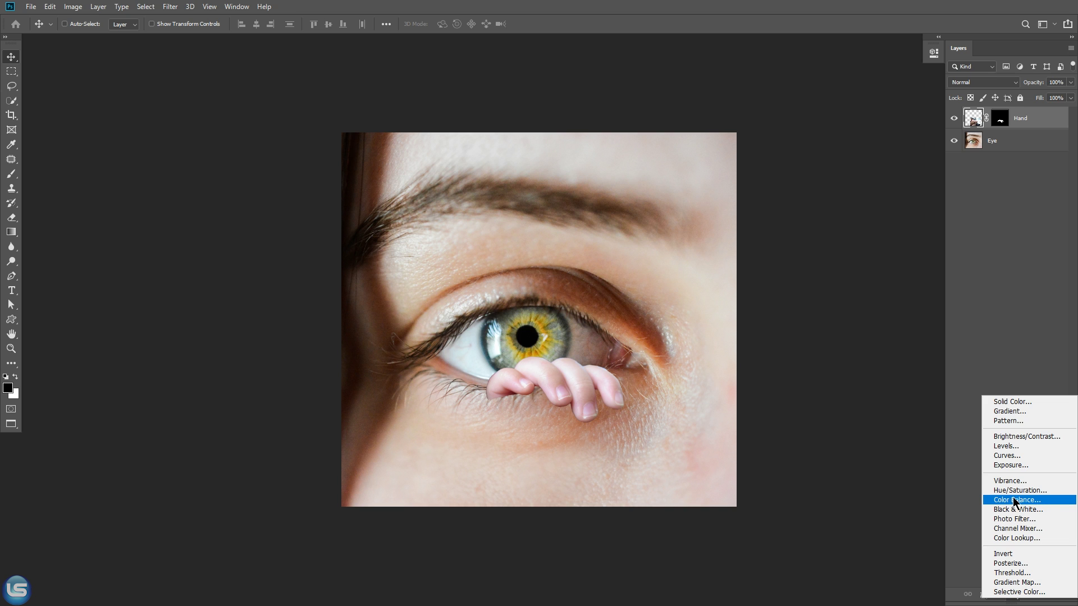
left_click(1045, 500)
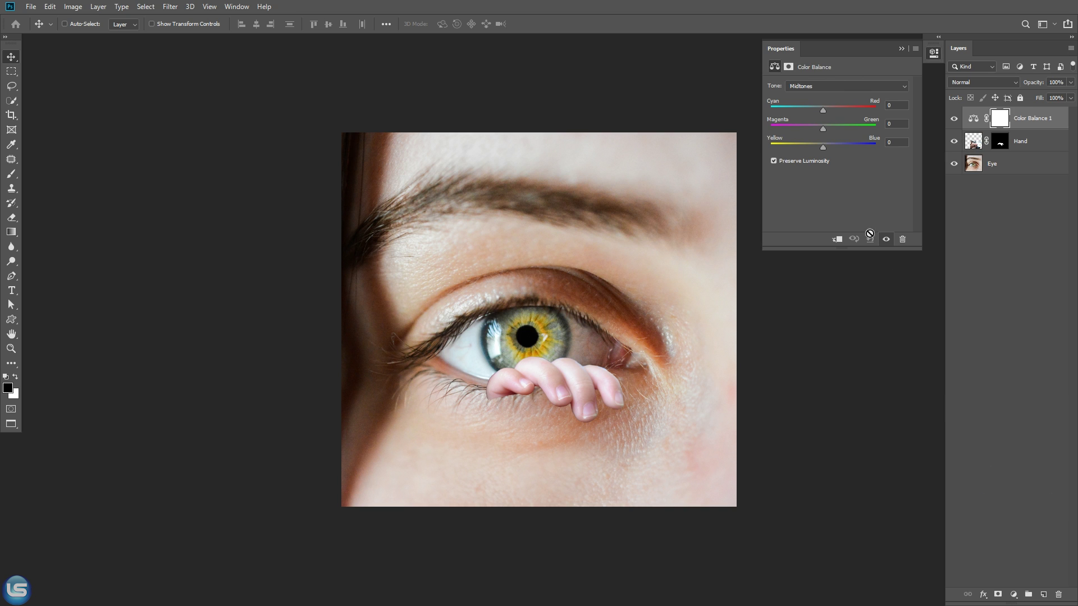
left_click(836, 244)
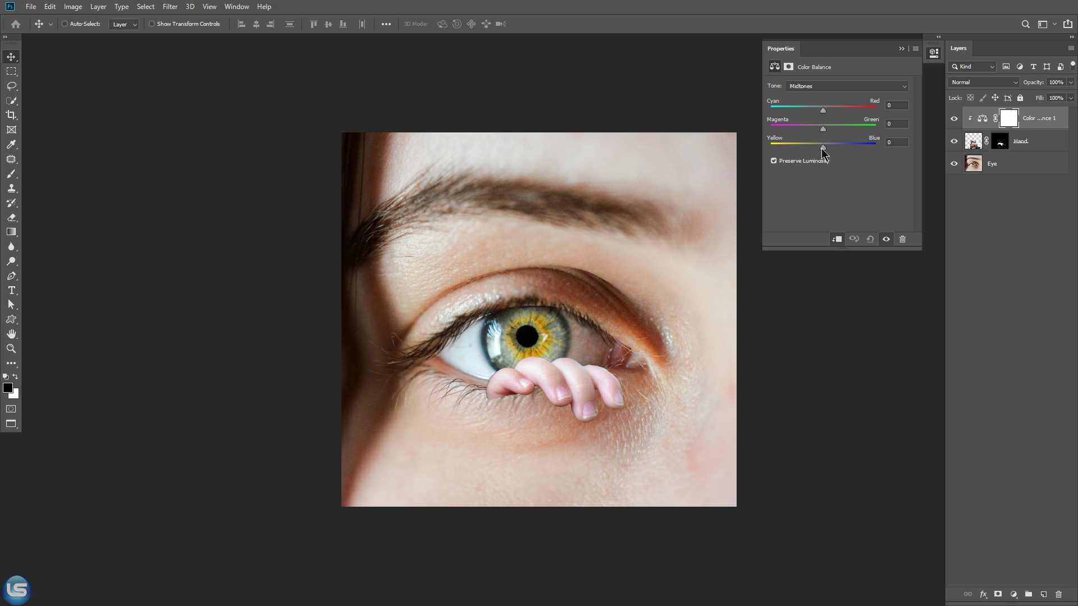
left_click_drag(827, 108, 832, 108)
left_click_drag(821, 151, 816, 149)
left_click(886, 241)
left_click(886, 241)
left_click(901, 49)
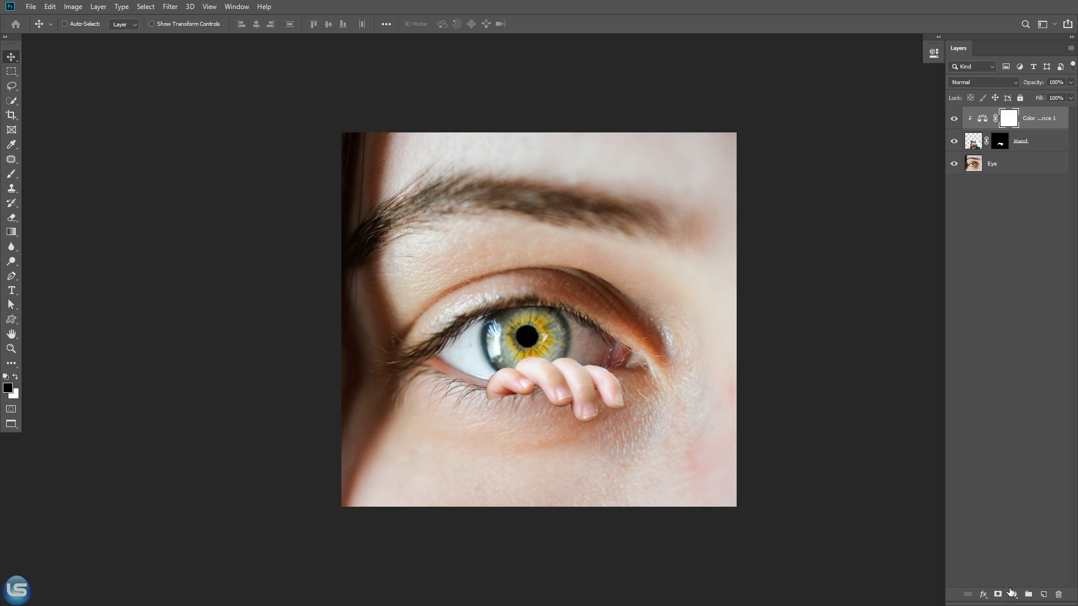
Add a Brightness/Contrast adjustment clipped to the Hand layer with brightness -57 and contrast 35.
left_click(1011, 594)
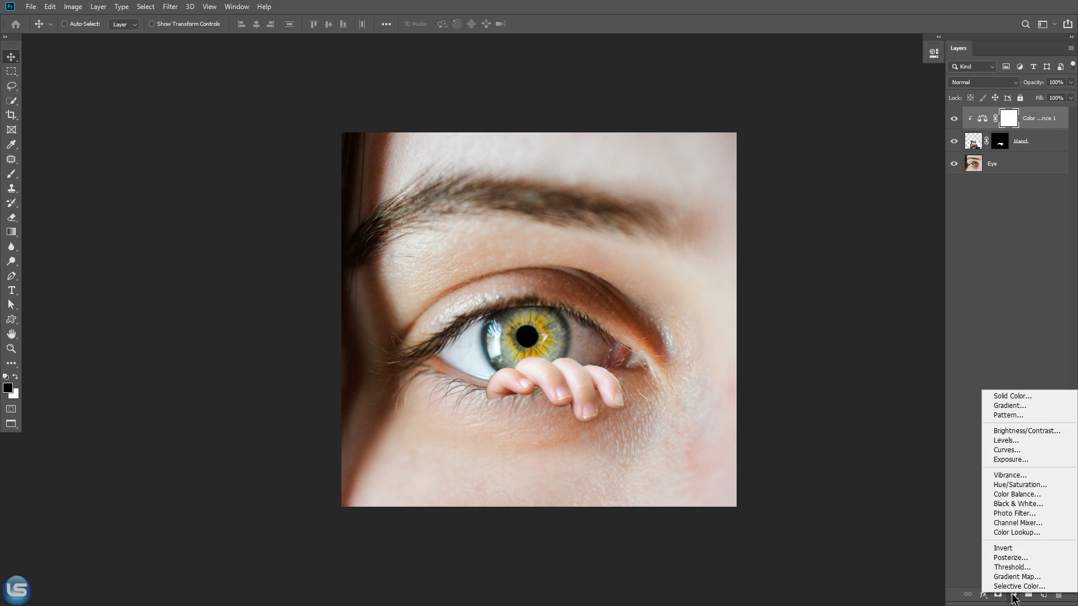
left_click(1022, 433)
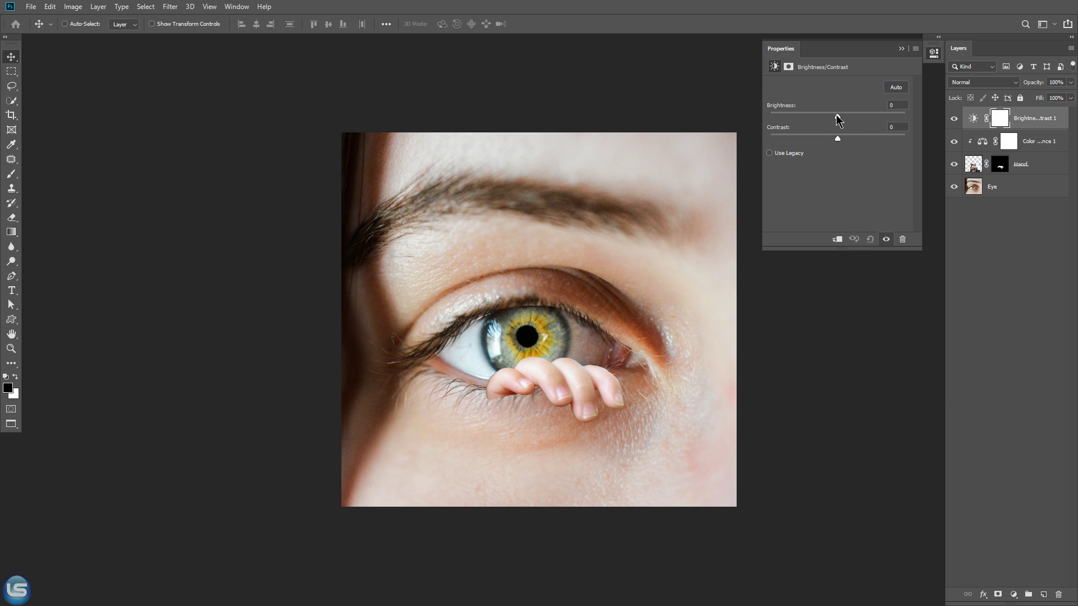
left_click_drag(837, 115, 811, 116)
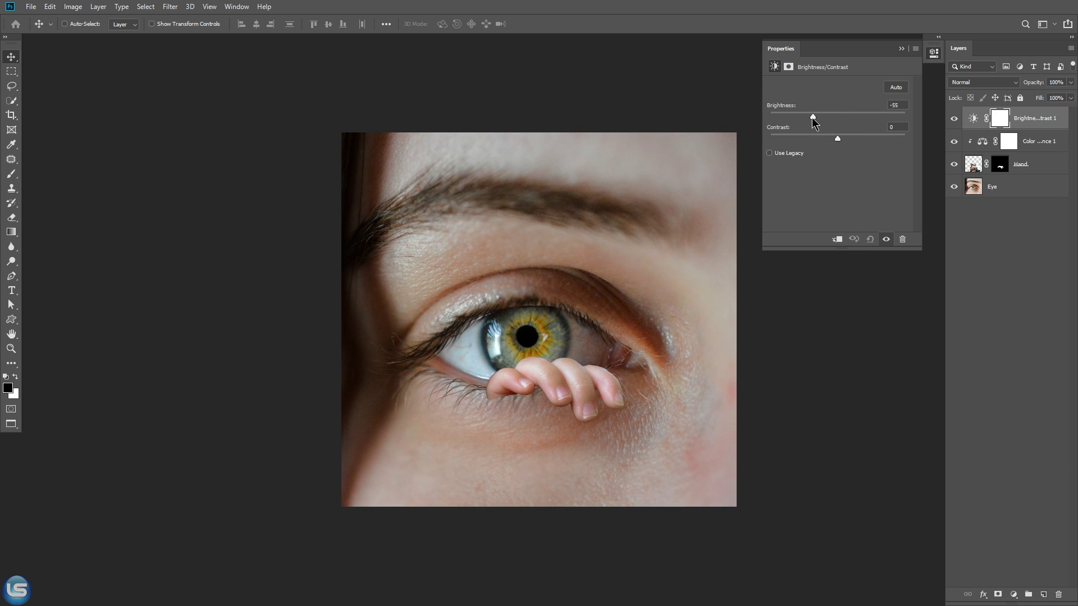
left_click(836, 241)
mouse_move(813, 117)
left_mouse_down()
mouse_move(827, 119)
mouse_move(814, 120)
left_mouse_up()
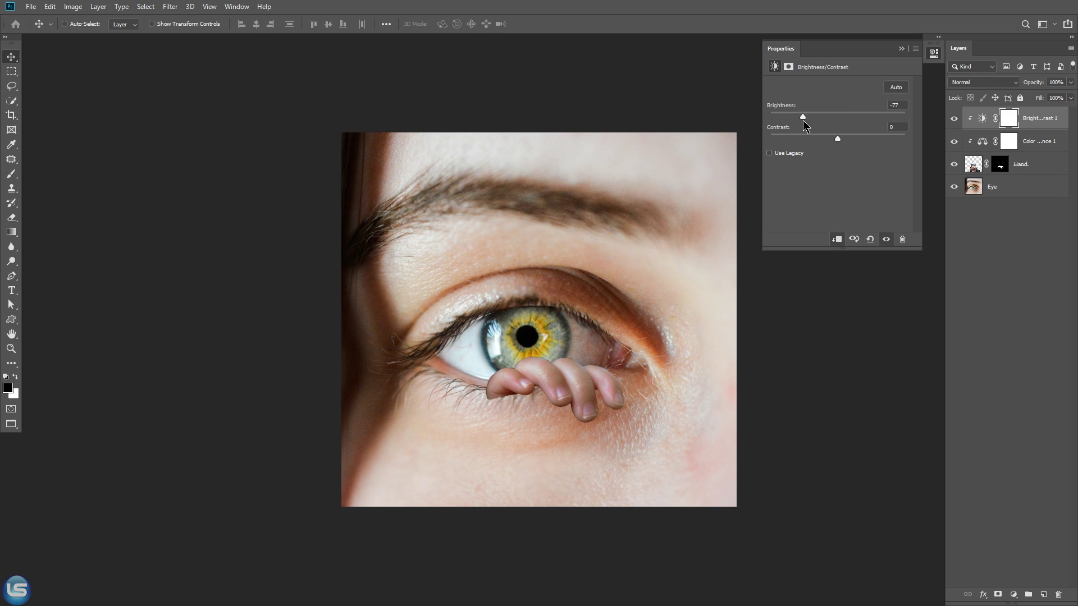
left_click_drag(806, 116, 811, 117)
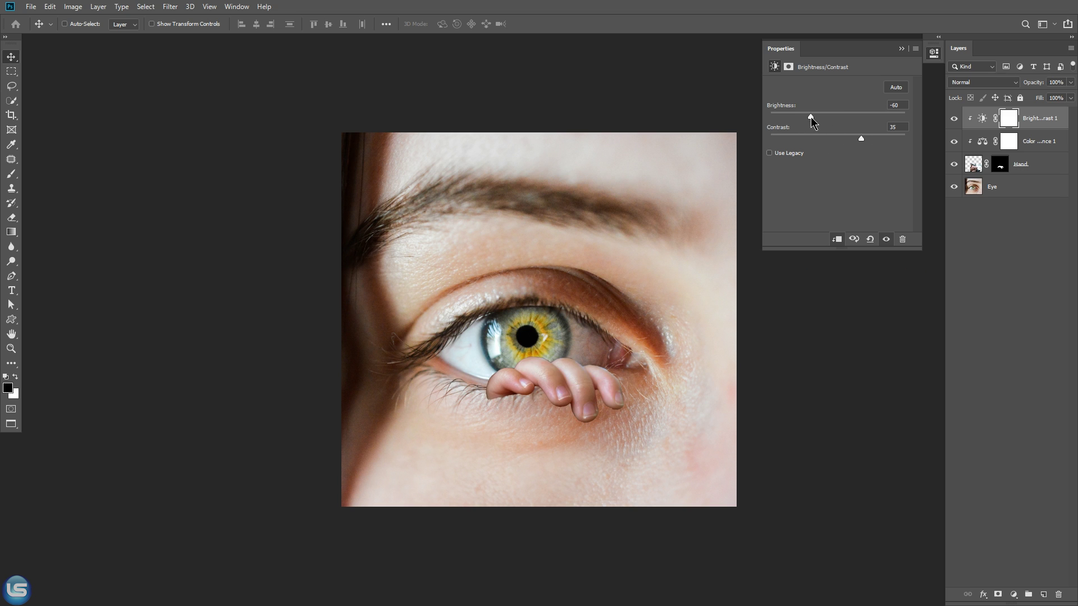
left_click(886, 239)
left_click(886, 240)
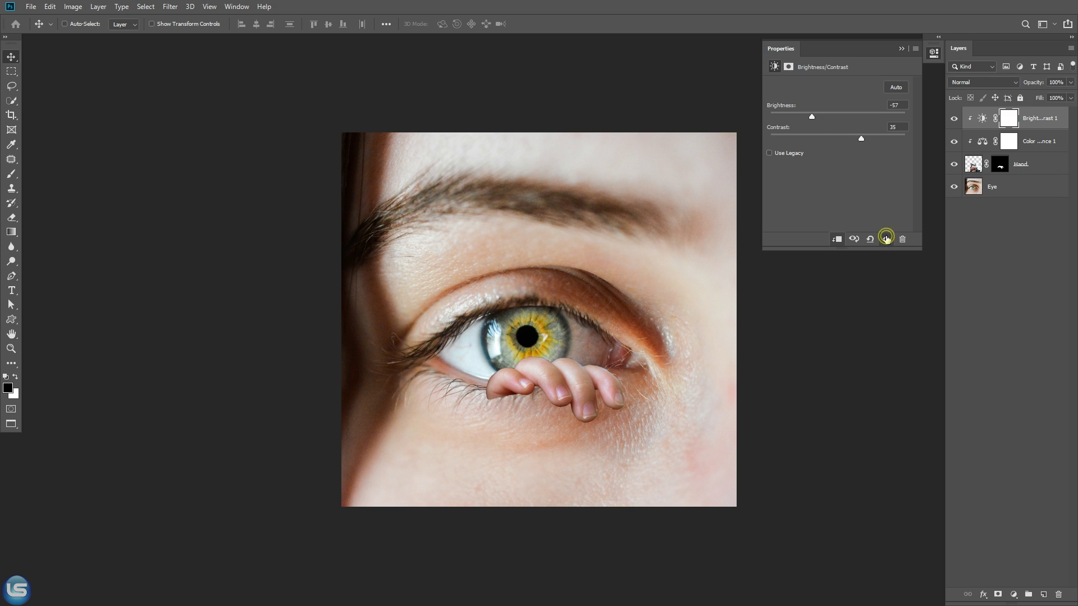
left_click(901, 50)
Set up a small soft black brush with 56% flow for painting on the Hand layer's mask.
left_click(1001, 165)
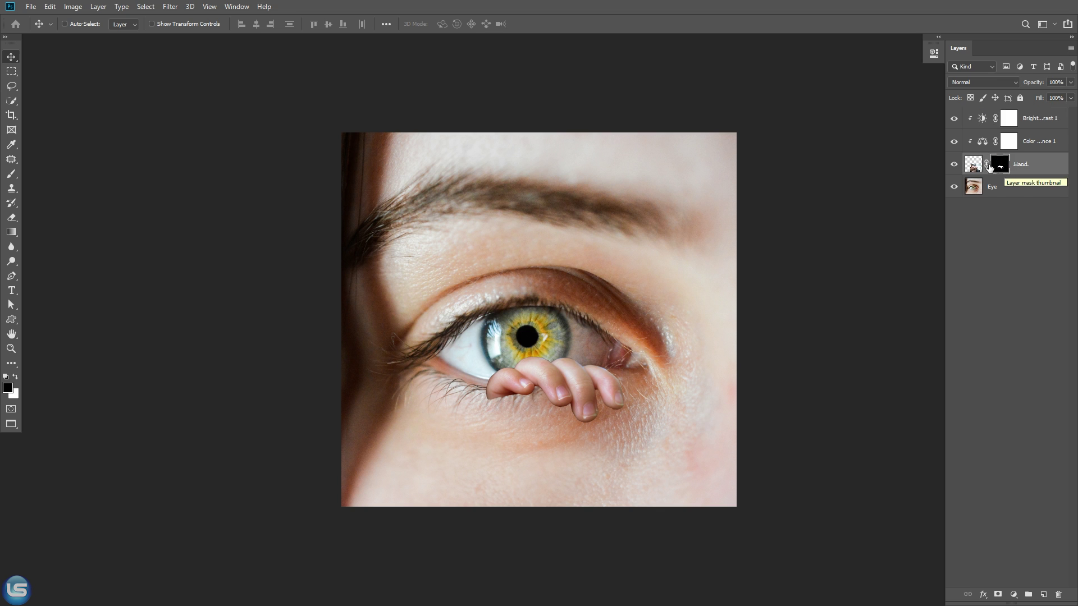
left_click(16, 174)
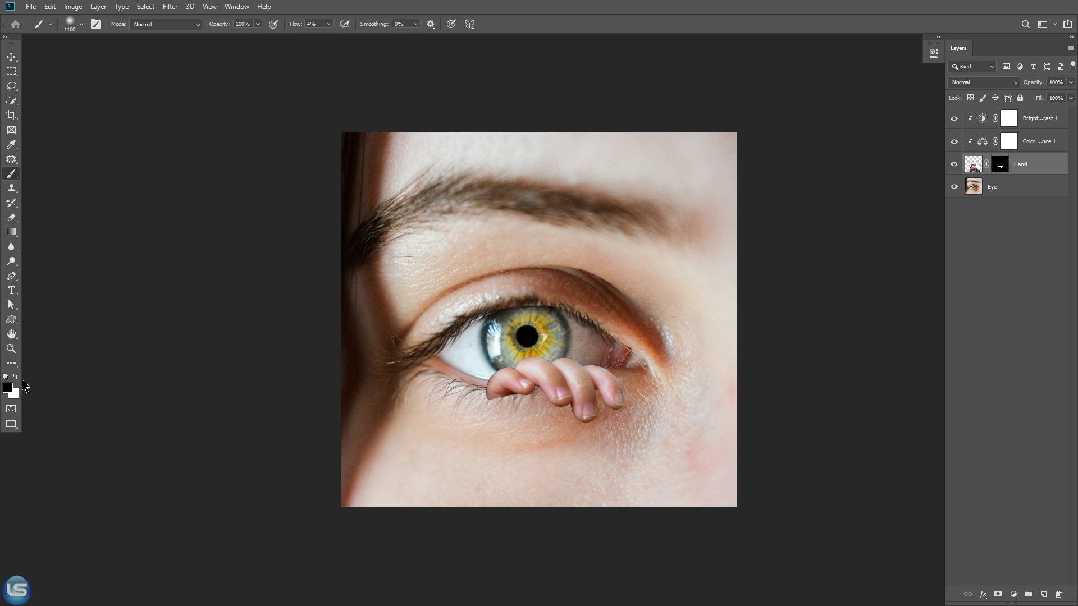
left_click(8, 393)
left_click(264, 236)
key("ctrl+equal")
key("ctrl+equal")
key("ctrl+equal")
key("ctrl+equal")
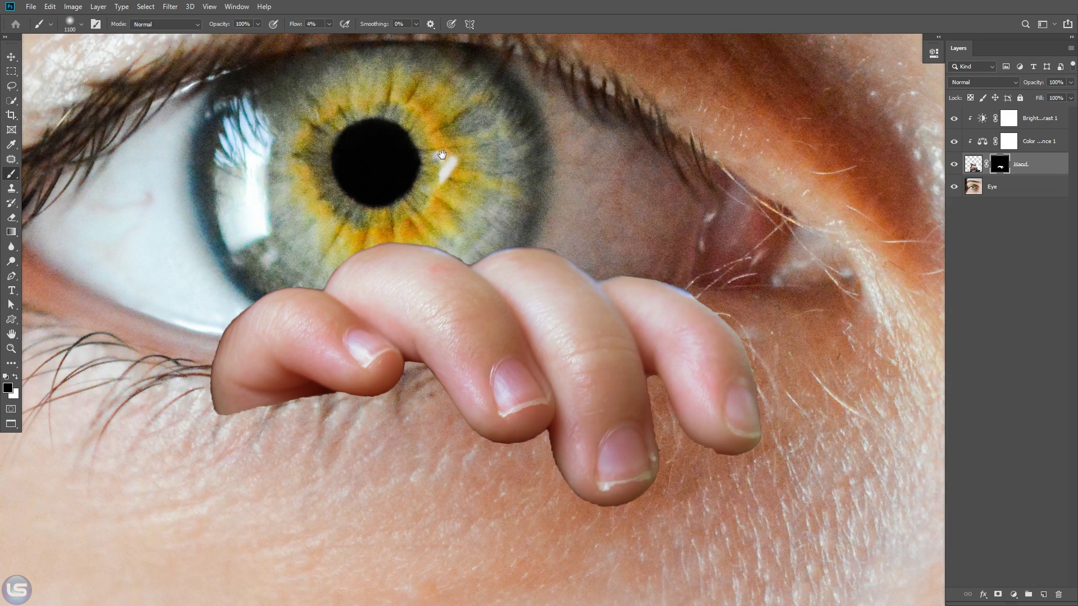
right_click(562, 217)
left_click(329, 24)
key("ctrl+equal")
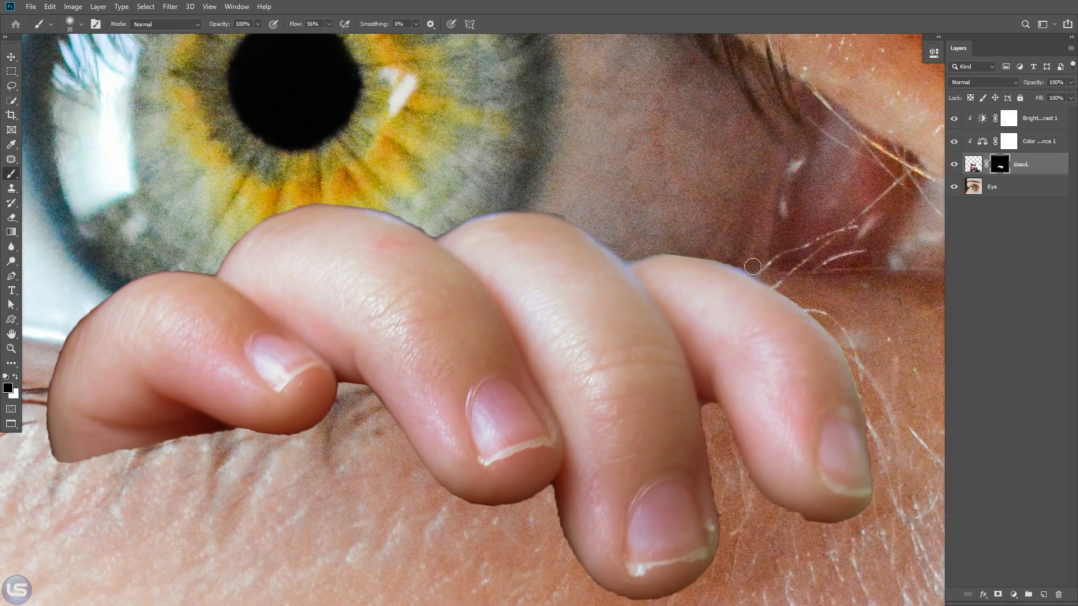
Paint black on the Hand mask along the fingers' upper edges to remove the dark and bluish fringe over the eye.
key("ctrl+equal")
key("ctrl+equal")
left_click_drag(462, 259, 525, 356)
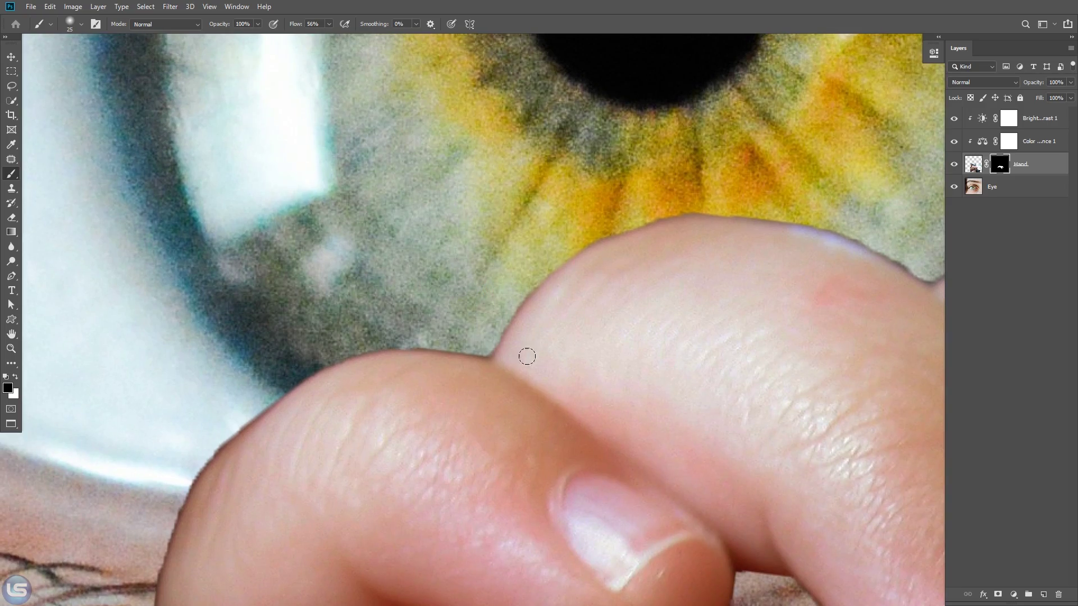
key("ctrl+s")
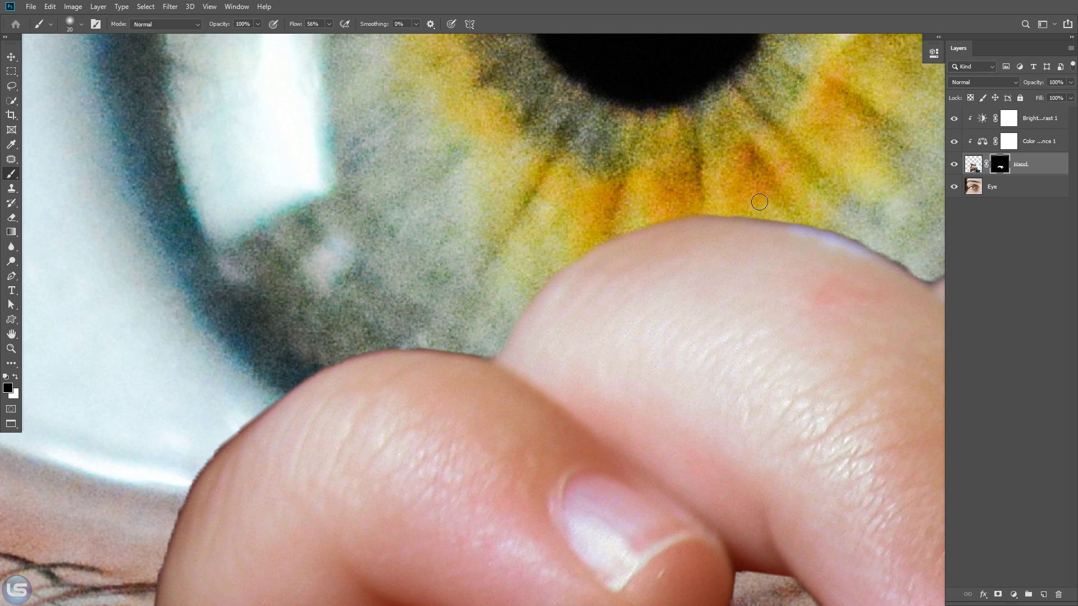
left_click_drag(668, 211, 388, 201)
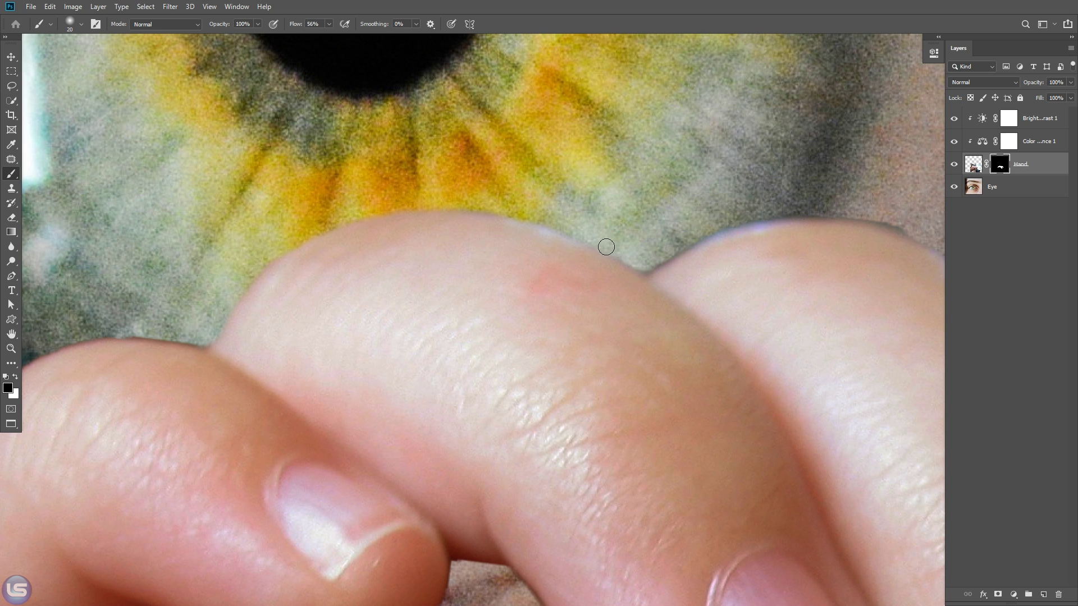
mouse_move(606, 246)
left_mouse_down()
mouse_move(645, 266)
mouse_move(765, 218)
mouse_move(534, 180)
mouse_move(710, 180)
left_mouse_up()
left_click_drag(761, 228, 834, 270)
mouse_move(831, 265)
left_mouse_down()
mouse_move(614, 239)
mouse_move(738, 230)
mouse_move(569, 199)
left_mouse_up()
mouse_move(569, 200)
left_mouse_down()
mouse_move(661, 205)
mouse_move(786, 262)
mouse_move(528, 165)
left_mouse_up()
Clean the outer edge of the rightmost finger down to its tip by painting black on the Hand mask.
mouse_move(517, 158)
left_mouse_down()
mouse_move(642, 246)
mouse_move(694, 336)
mouse_move(736, 446)
left_mouse_up()
mouse_move(719, 405)
left_mouse_down()
mouse_move(736, 500)
mouse_move(727, 241)
mouse_move(739, 307)
left_mouse_up()
key("bracketleft")
mouse_move(738, 352)
left_mouse_down()
mouse_move(730, 375)
mouse_move(668, 413)
left_mouse_up()
key("bracketright")
key("bracketright")
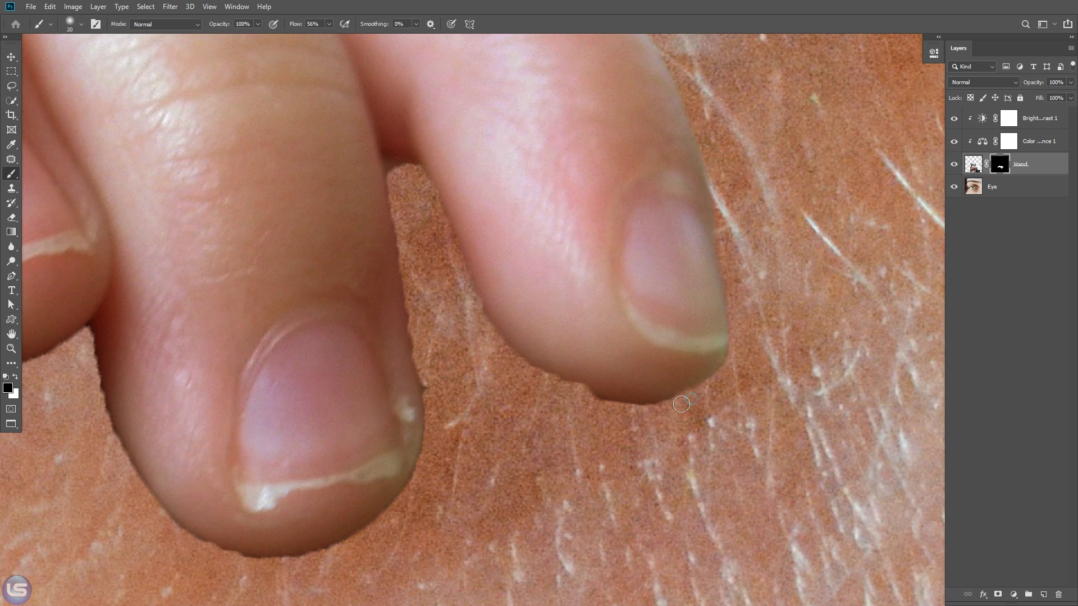
Paint white on the Hand mask to restore and smooth the jagged underside of the rightmost fingertip.
left_click(15, 378)
mouse_move(625, 380)
left_mouse_down()
mouse_move(580, 385)
mouse_move(528, 360)
mouse_move(505, 331)
mouse_move(437, 145)
mouse_move(574, 381)
left_mouse_up()
mouse_move(669, 384)
left_mouse_down()
mouse_move(586, 383)
mouse_move(555, 365)
left_mouse_up()
left_click_drag(715, 362, 607, 388)
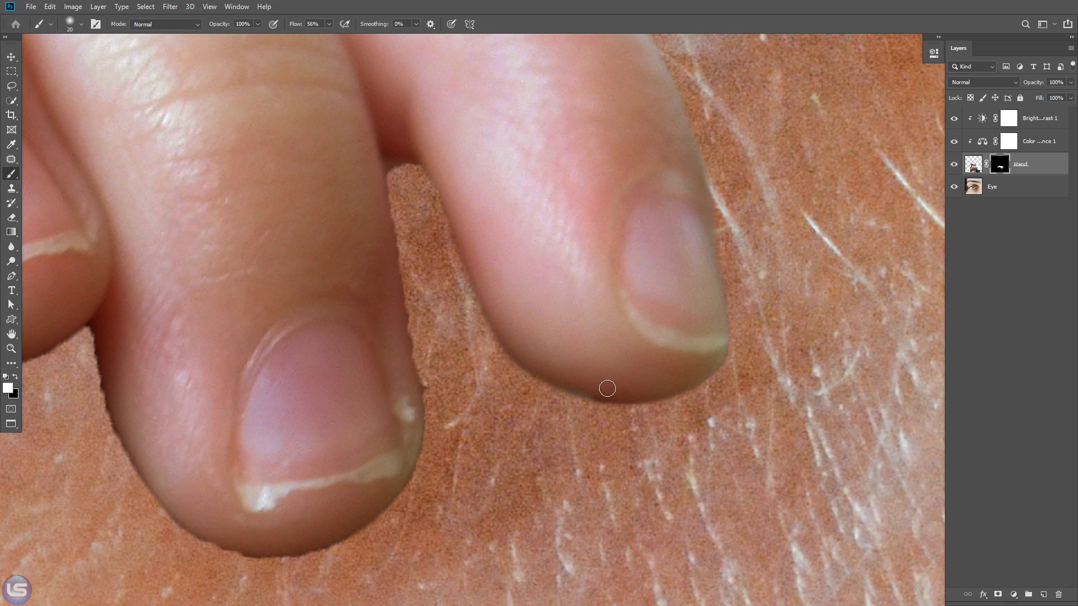
Switch back to black and smooth the mask edges in the gap between the two rightmost fingers with a size 15 brush.
left_click(16, 377)
mouse_move(454, 287)
left_mouse_down()
mouse_move(492, 342)
mouse_move(602, 406)
left_mouse_up()
key("bracketleft")
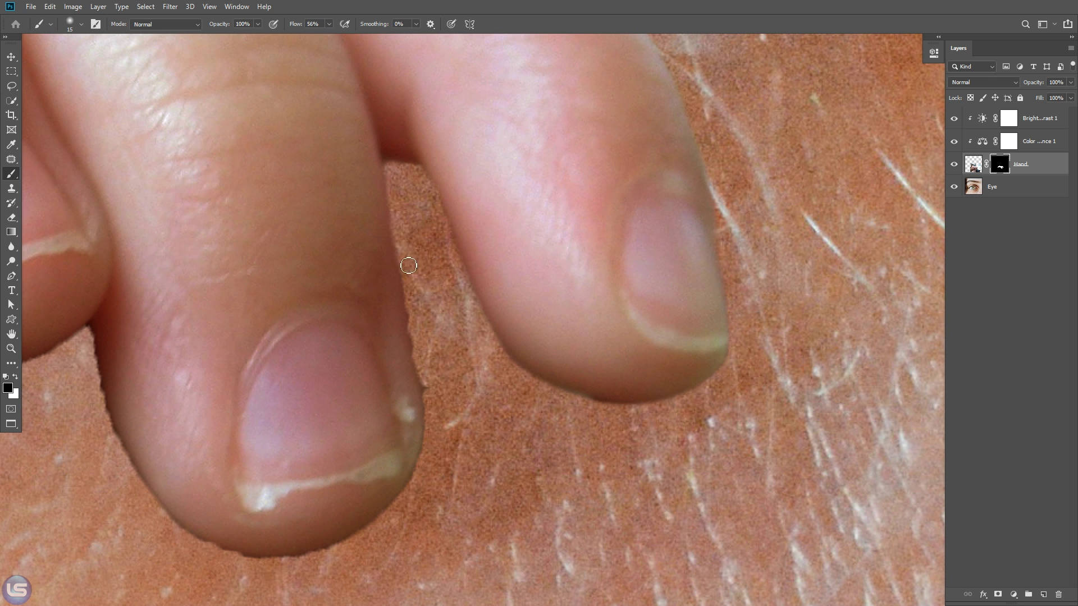
left_click_drag(431, 430, 734, 329)
mouse_move(695, 425)
left_mouse_down()
mouse_move(585, 466)
mouse_move(515, 451)
left_mouse_up()
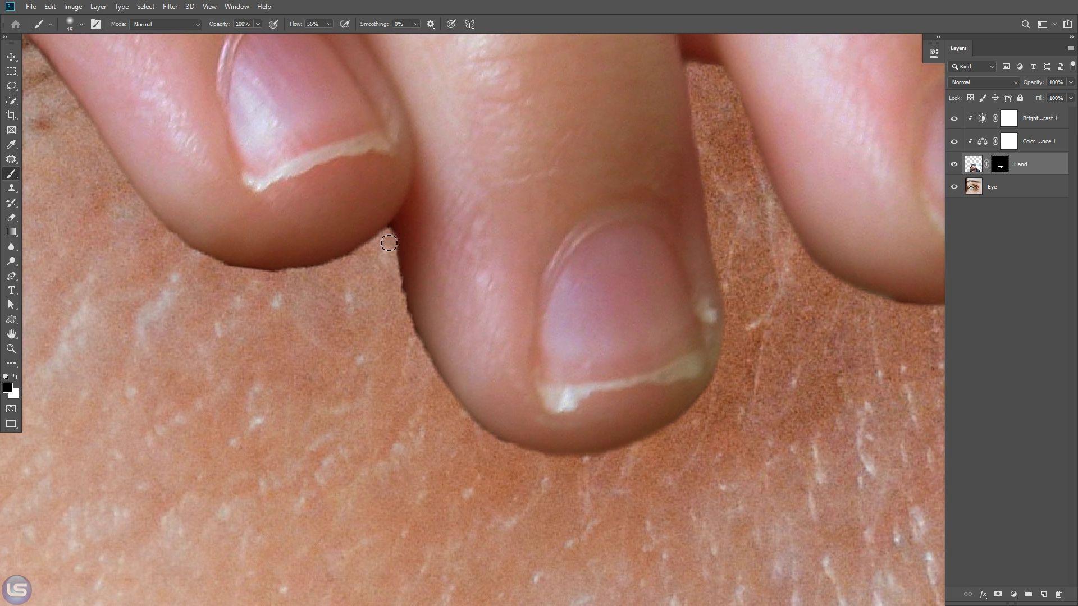
Smooth the mask along the longest finger's left edge and tip and the underside of the finger beside it.
left_click_drag(388, 244, 440, 381)
left_click_drag(526, 450, 484, 441)
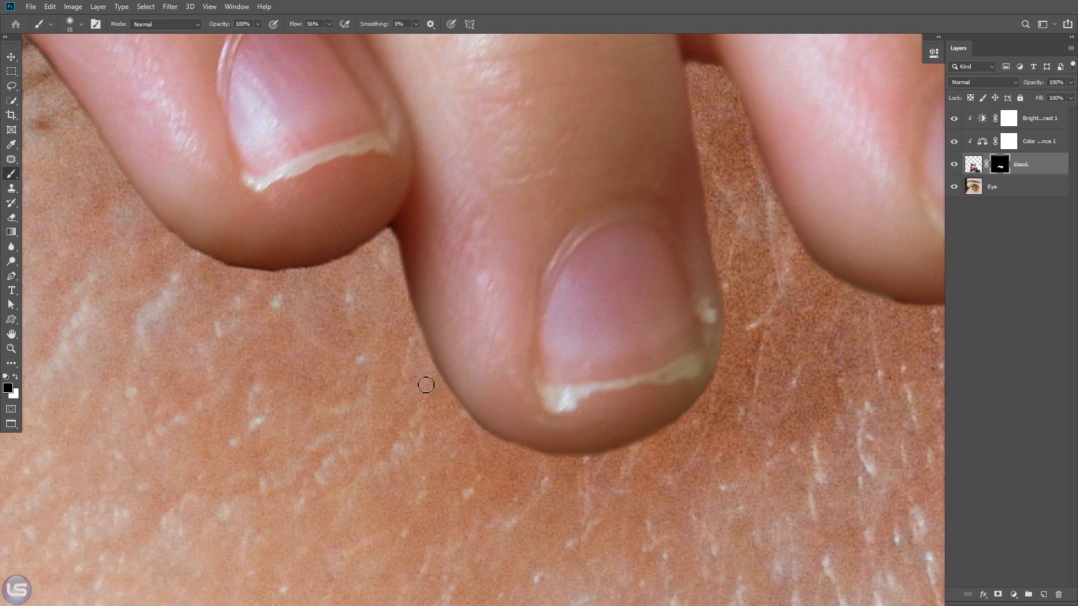
left_click_drag(425, 385, 596, 463)
mouse_move(370, 280)
left_mouse_down()
mouse_move(626, 361)
mouse_move(503, 354)
left_mouse_up()
mouse_move(430, 328)
left_mouse_down()
mouse_move(584, 349)
mouse_move(489, 354)
mouse_move(687, 426)
left_mouse_up()
left_click_drag(490, 194, 607, 360)
left_click_drag(477, 247, 680, 222)
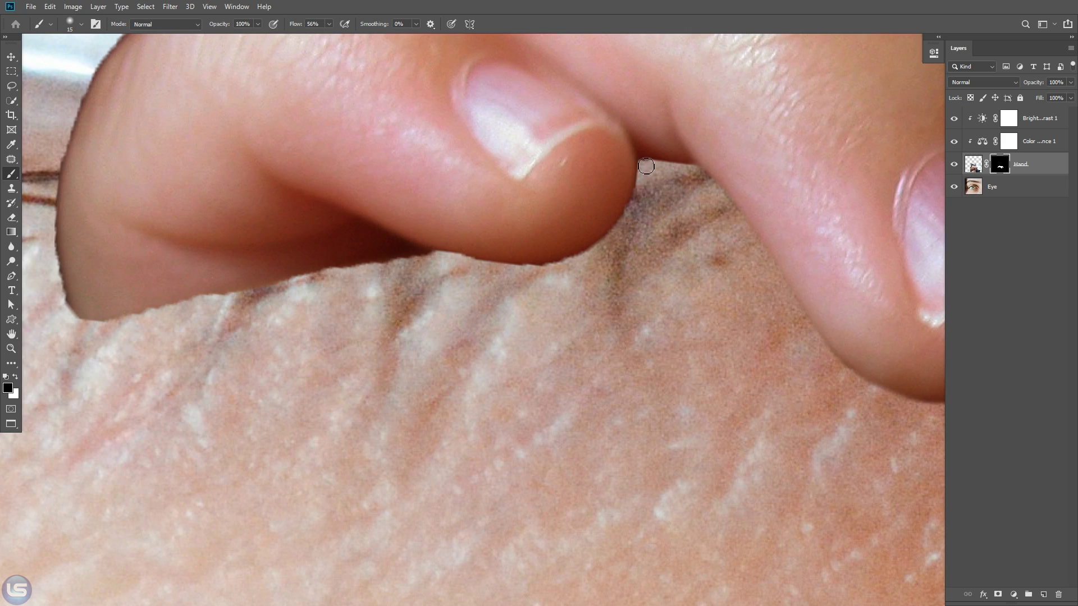
Remove the rough fringe around the leftmost finger's tip, outer curve and underside on the Hand mask.
left_click_drag(648, 168, 617, 227)
left_click_drag(470, 280, 673, 260)
mouse_move(642, 236)
left_mouse_down()
mouse_move(704, 247)
mouse_move(666, 245)
left_mouse_up()
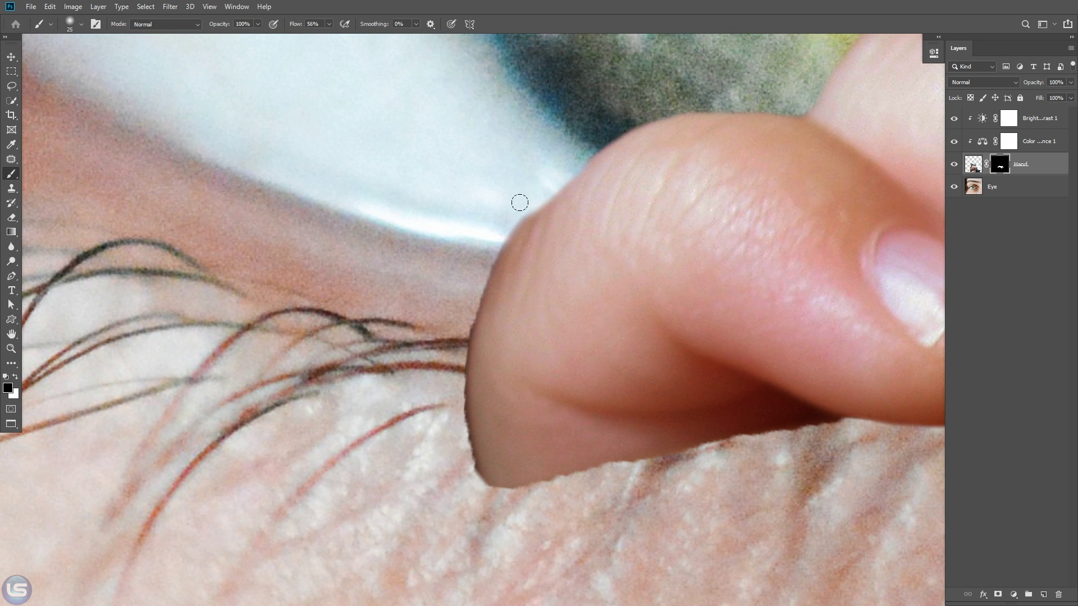
mouse_move(520, 203)
left_mouse_down()
mouse_move(439, 350)
mouse_move(534, 198)
mouse_move(437, 422)
mouse_move(454, 364)
mouse_move(438, 399)
mouse_move(465, 469)
mouse_move(490, 499)
mouse_move(849, 429)
left_mouse_up()
key("bracketleft")
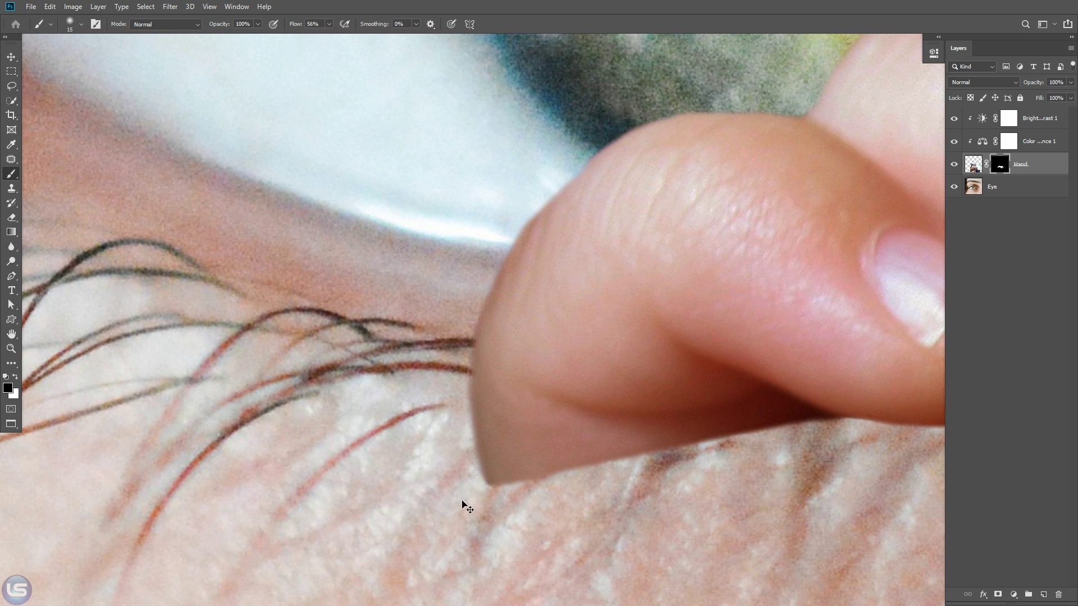
key("ctrl+0")
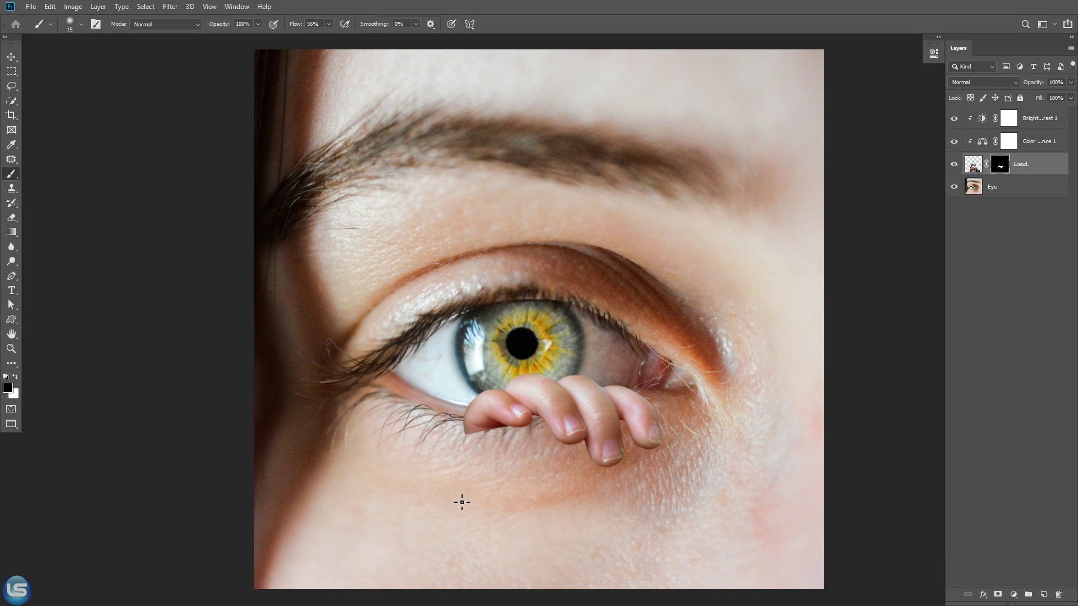
Open the Eye layer in Liquify and push the lower eyelid down beneath the iris with the Forward Warp tool.
left_click(11, 57)
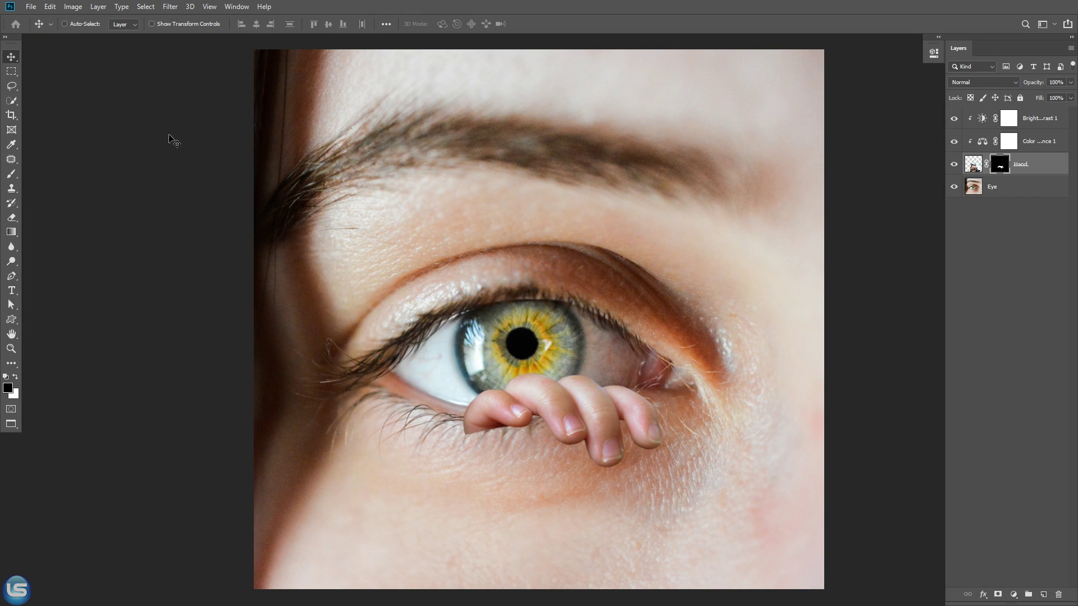
left_click(992, 191)
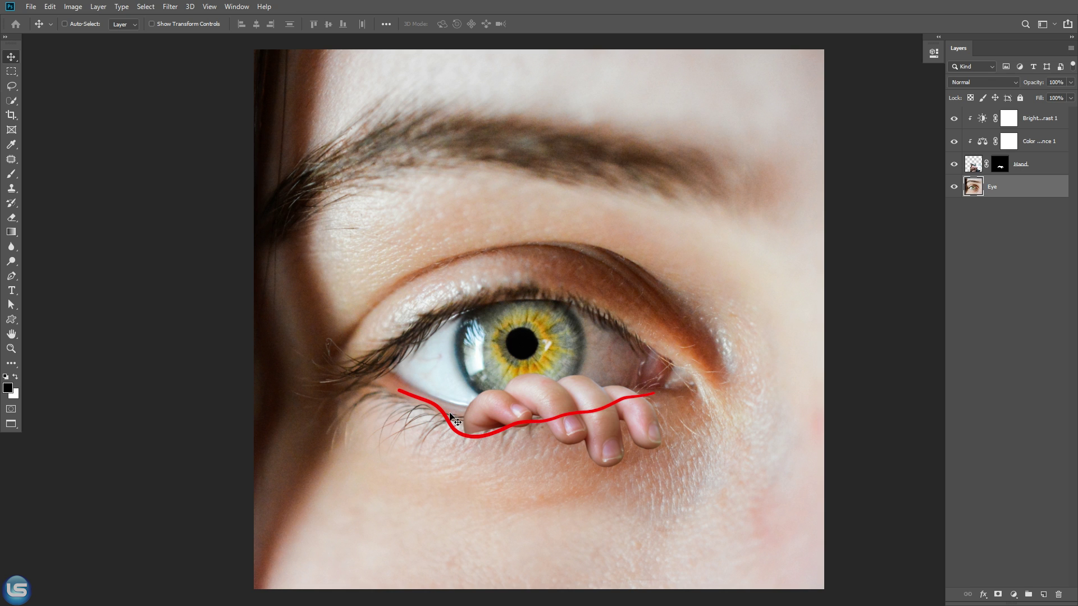
left_click(170, 7)
left_click(190, 94)
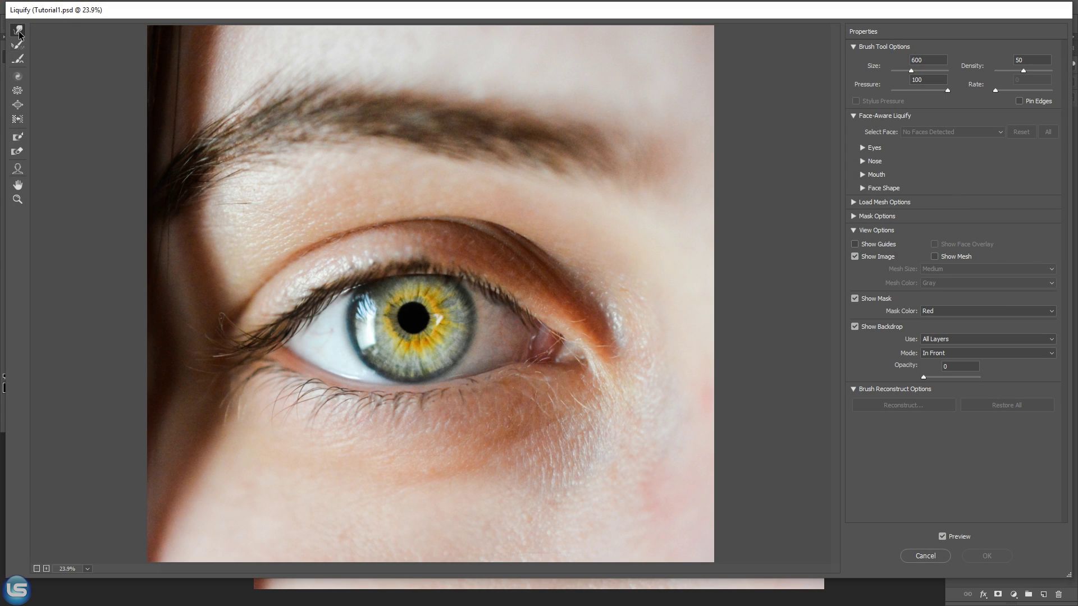
key("]")
key("]")
key("]")
key("]")
mouse_move(420, 385)
left_mouse_down()
mouse_move(423, 394)
mouse_move(388, 400)
mouse_move(443, 412)
left_mouse_up()
key("[")
key("[")
key("[")
key("]")
key("]")
key("]")
key("]")
key("]")
key("]")
key("[")
key("[")
key("[")
key("[")
key("[")
key("[")
key("[")
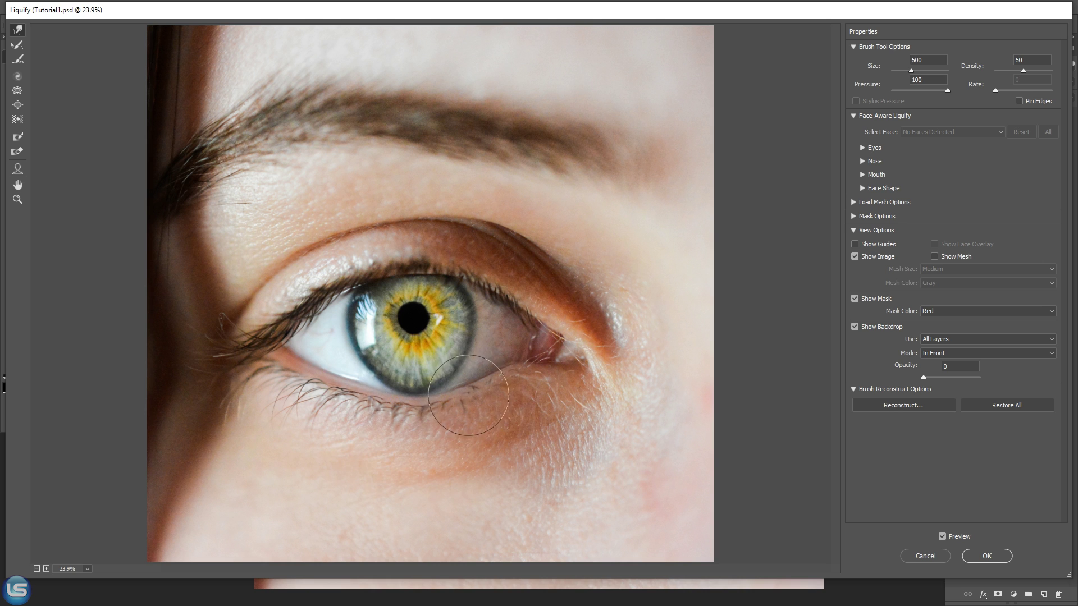
Set the Liquify backdrop opacity to 55, warp the lower eyelid down around the leftmost finger with a smaller brush, and apply the filter.
left_click_drag(924, 377, 955, 377)
key("bracketleft")
key("bracketleft")
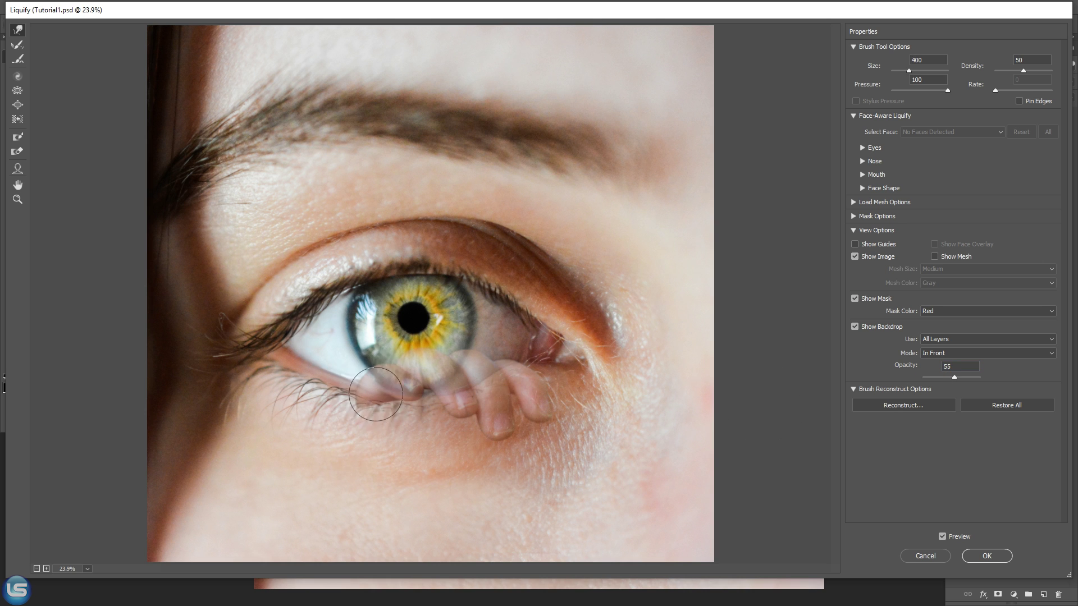
key("bracketright")
key("bracketleft")
key("bracketleft")
key("bracketleft")
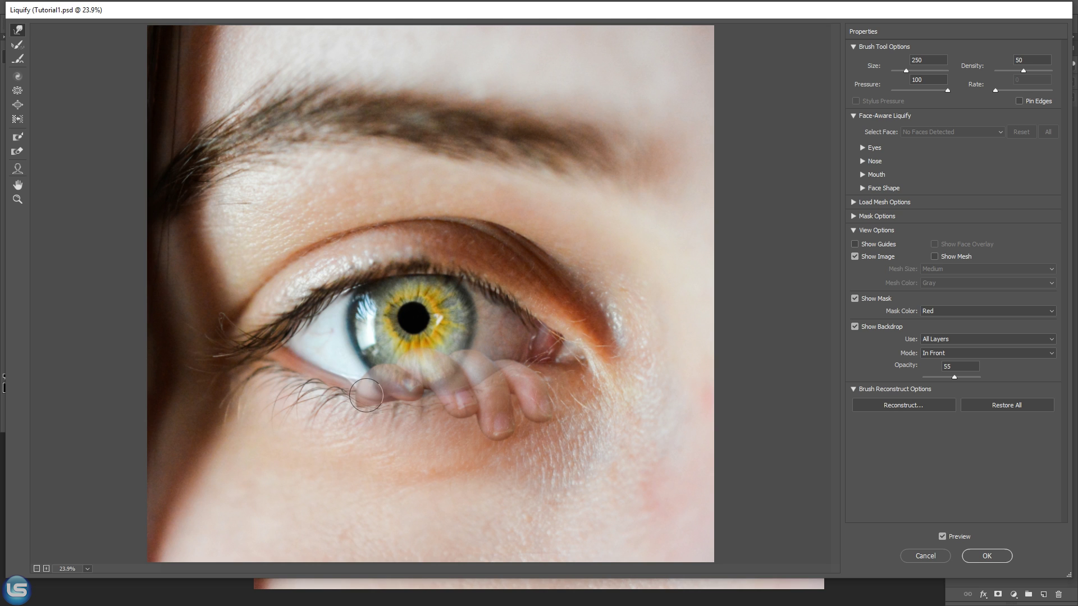
left_click(984, 555)
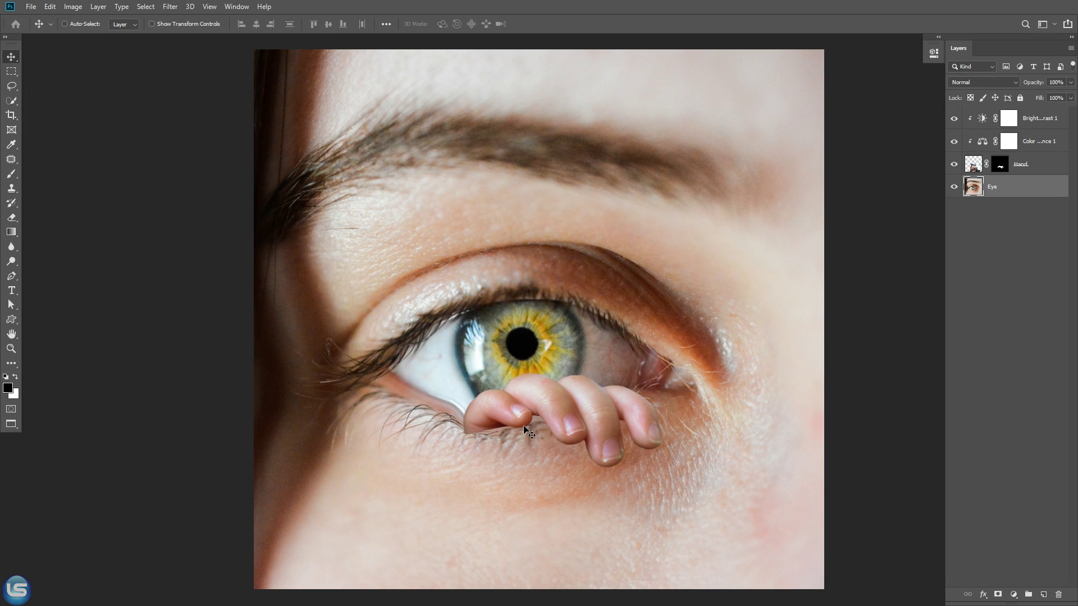
Mask out the leftmost finger's cut-off lower corner on the Hand mask with a soft black brush, following the warped eyelid.
key("ctrl+equal")
key("ctrl+equal")
key("ctrl+equal")
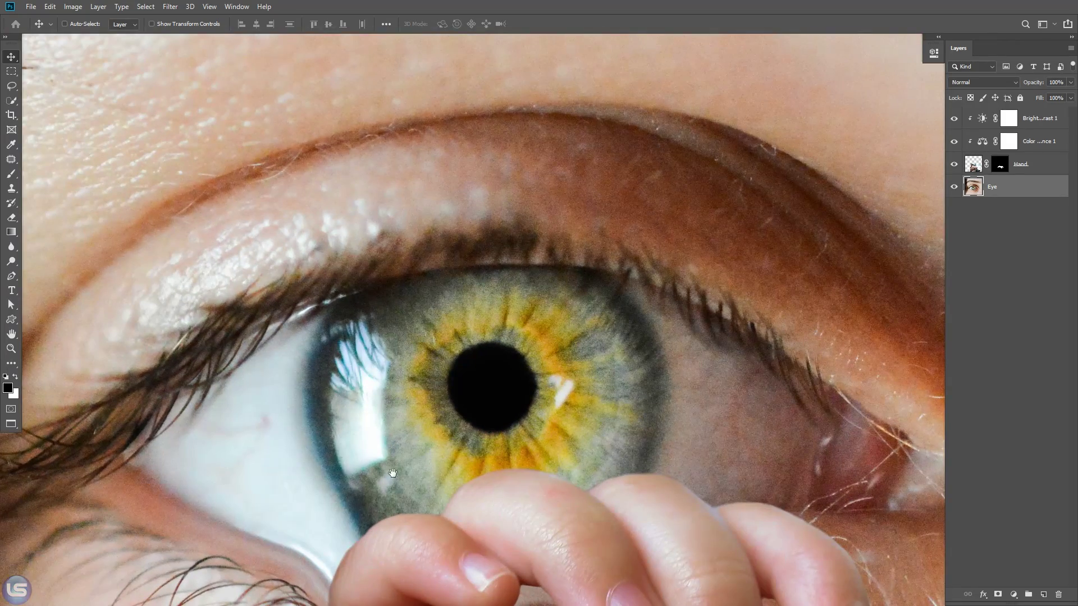
left_click_drag(392, 474, 417, 327)
key("ctrl+equal")
key("ctrl+equal")
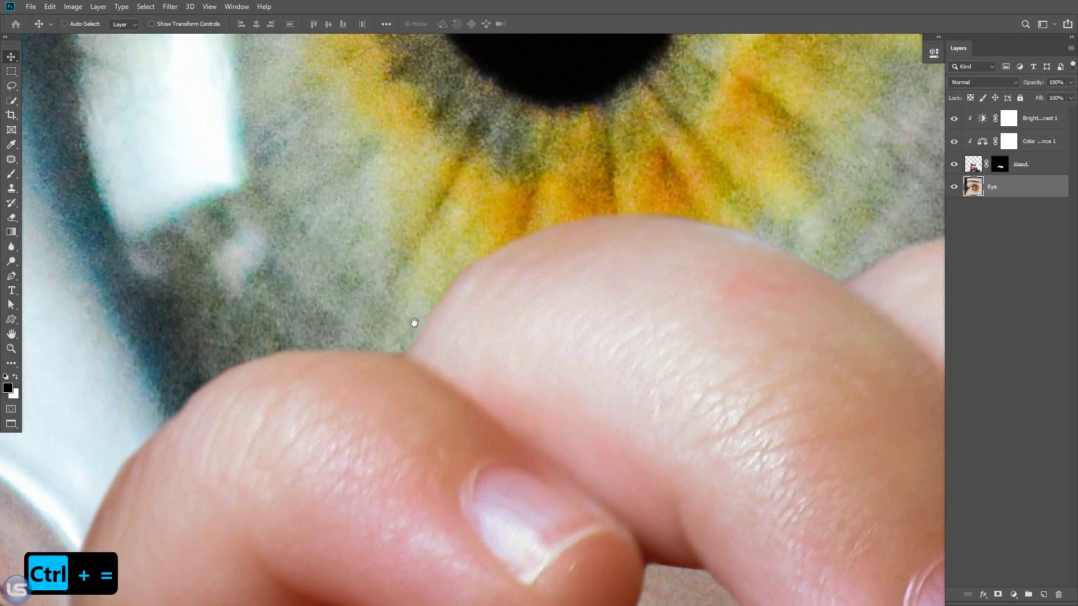
mouse_move(93, 589)
left_mouse_down()
mouse_move(455, 388)
mouse_move(354, 397)
left_mouse_up()
left_click_drag(415, 415, 362, 393)
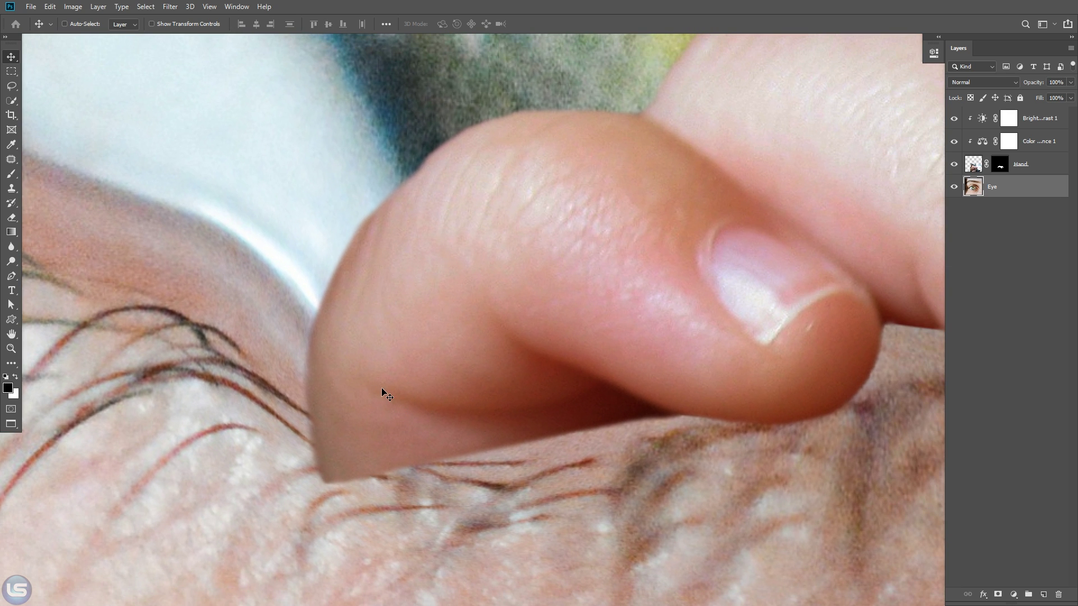
left_click(1000, 164)
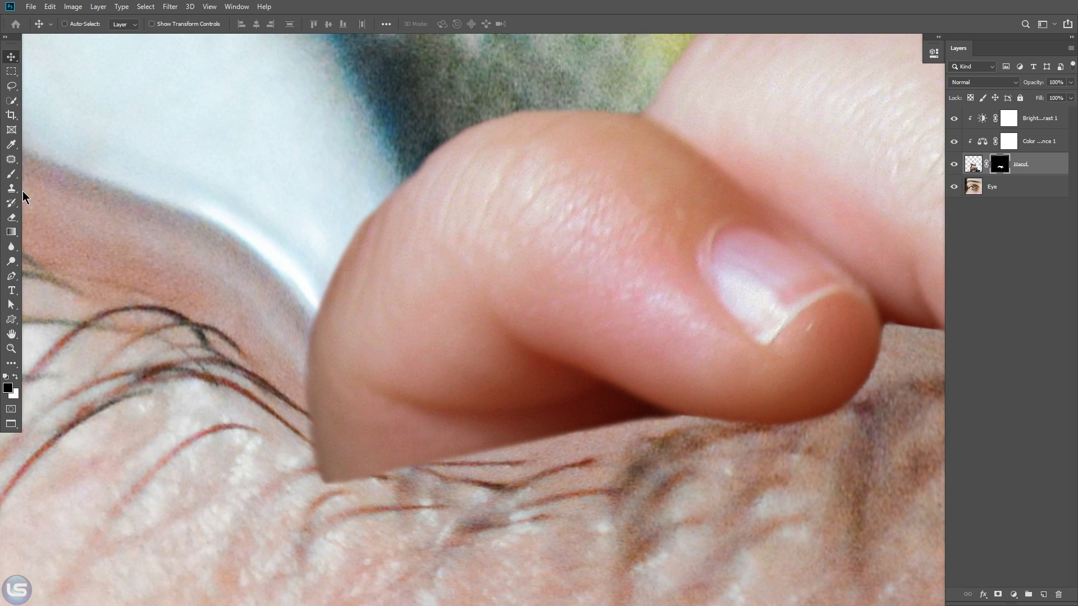
left_click(11, 173)
right_click(293, 361)
left_click_drag(388, 251, 383, 251)
left_click(373, 275)
left_click_drag(322, 393, 432, 463)
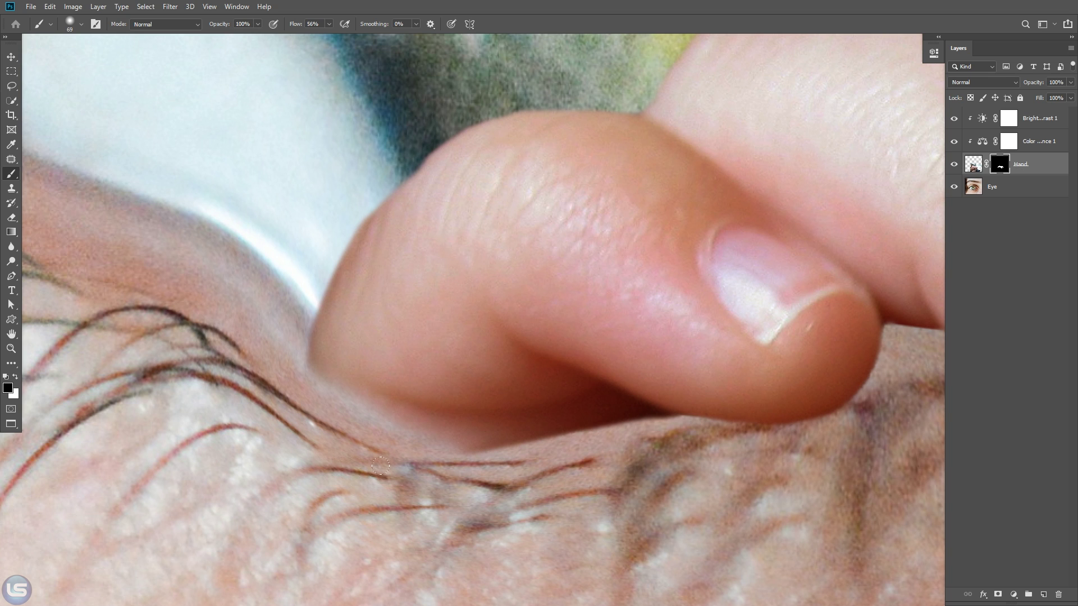
Mask out more of the leftmost finger's underside on the Hand mask to expose the eyelid rim beneath it.
mouse_move(309, 334)
left_mouse_down()
mouse_move(312, 359)
mouse_move(587, 435)
mouse_move(391, 369)
mouse_move(520, 386)
left_mouse_up()
key("bracketleft")
key("bracketleft")
key("bracketleft")
mouse_move(334, 347)
left_mouse_down()
mouse_move(432, 416)
mouse_move(575, 384)
mouse_move(518, 382)
mouse_move(602, 392)
mouse_move(684, 429)
mouse_move(500, 430)
left_mouse_up()
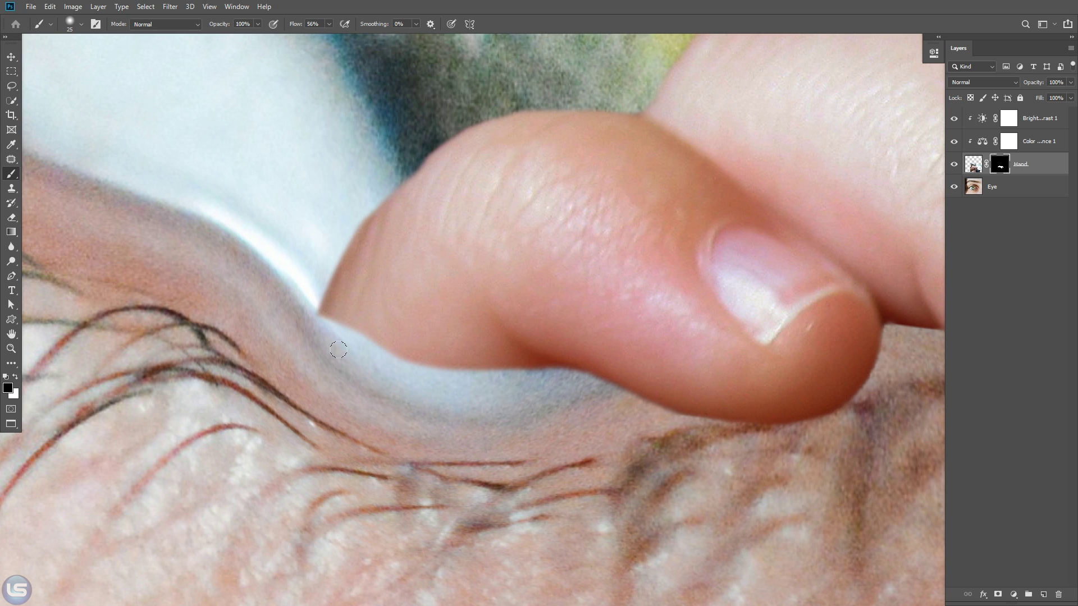
Paint white on the Hand mask to restore part of the leftmost finger's underside and refine where it meets the eyelid rim.
key("x")
key("bracketleft")
mouse_move(336, 305)
left_mouse_down()
mouse_move(401, 328)
mouse_move(479, 336)
mouse_move(538, 313)
mouse_move(542, 346)
mouse_move(455, 369)
mouse_move(381, 358)
mouse_move(332, 318)
left_mouse_up()
key("bracketleft")
key("bracketleft")
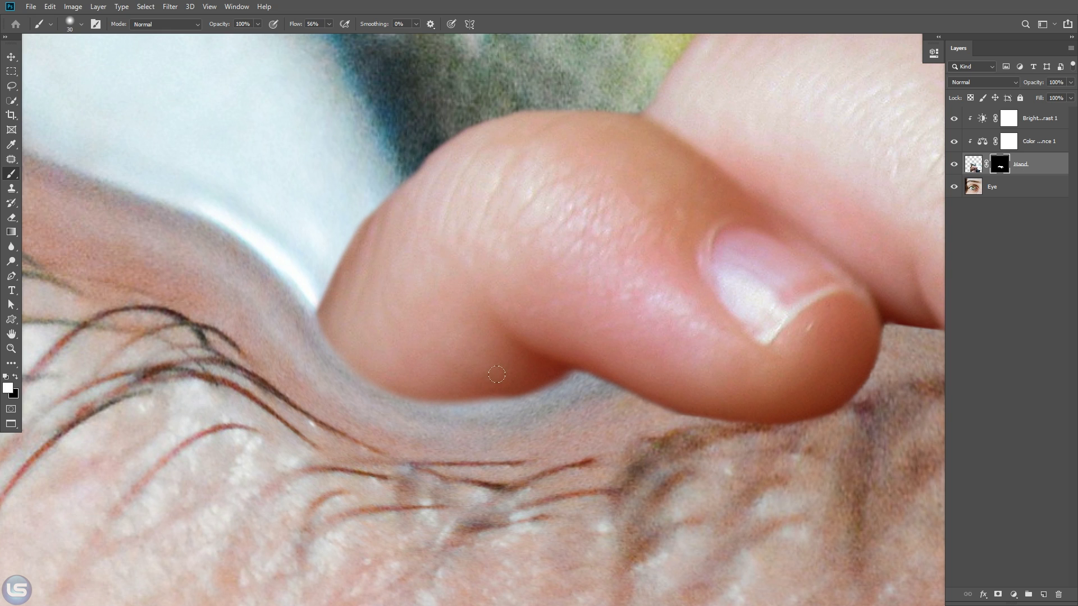
key("ctrl+z")
key("x")
key("x")
key("x")
left_click_drag(570, 382, 491, 419)
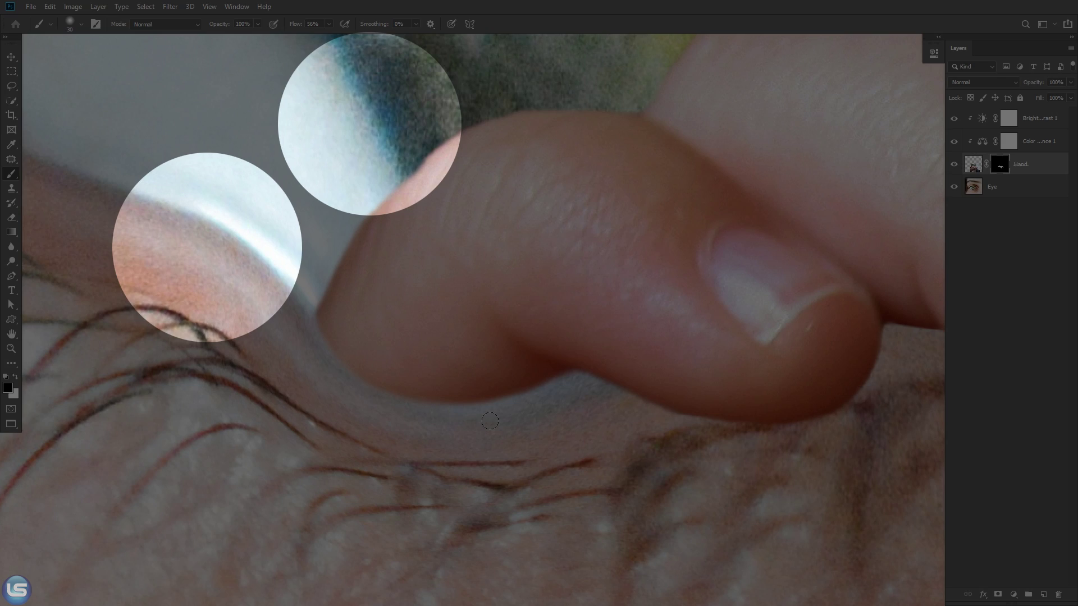
Refine the warp of the lower eyelid beside the leftmost finger on the Eye layer with Liquify, using a size 200 brush.
key("ctrl+0")
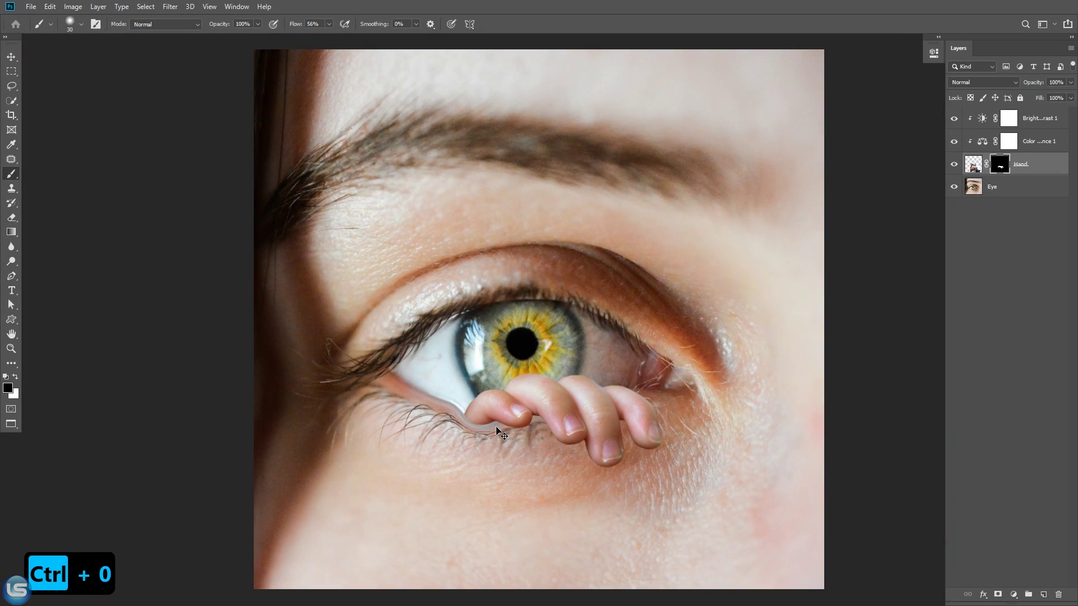
left_click(976, 190)
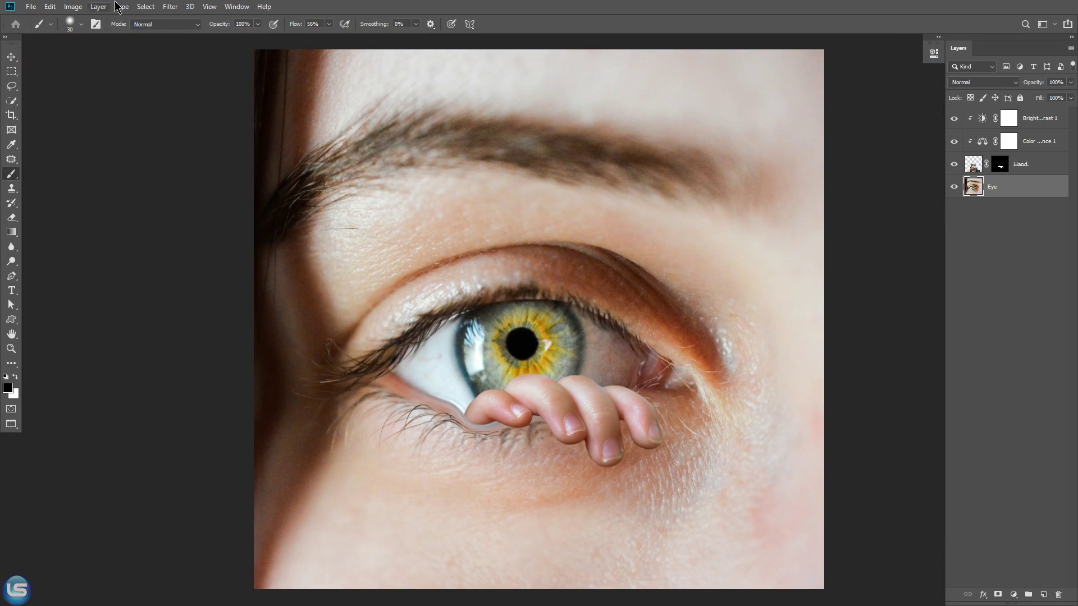
left_click(170, 6)
left_click(190, 90)
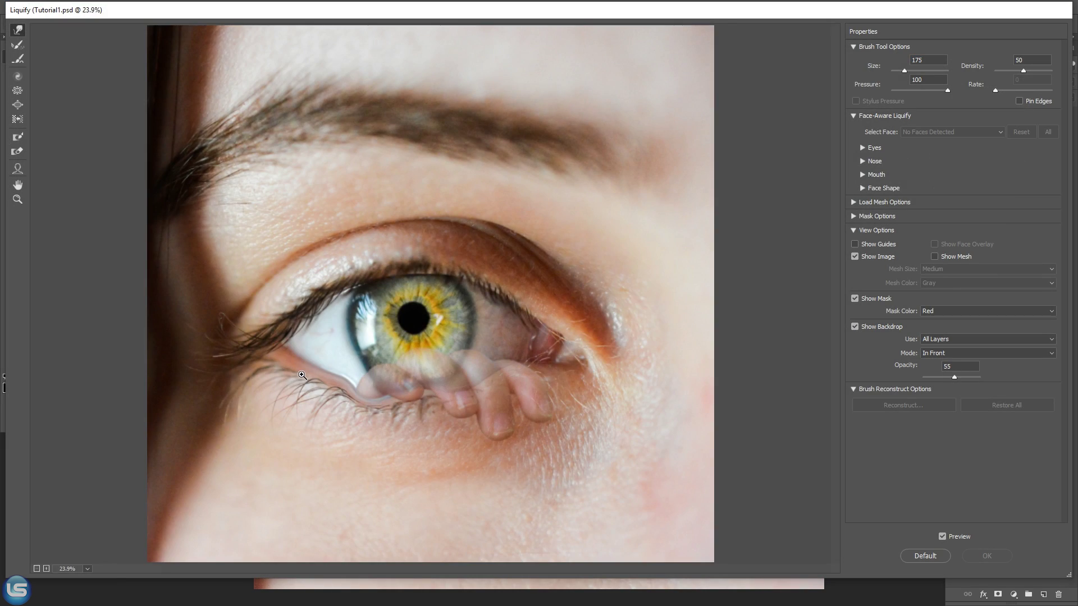
key("ctrl+equal")
key("ctrl+equal")
key("ctrl+equal")
key("bracketright")
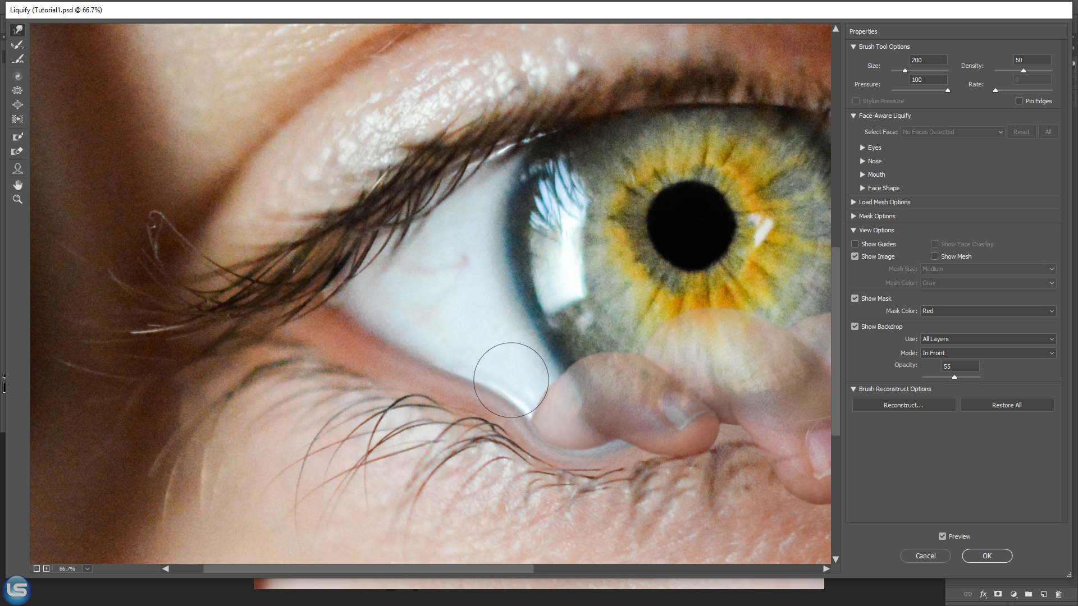
left_click(987, 556)
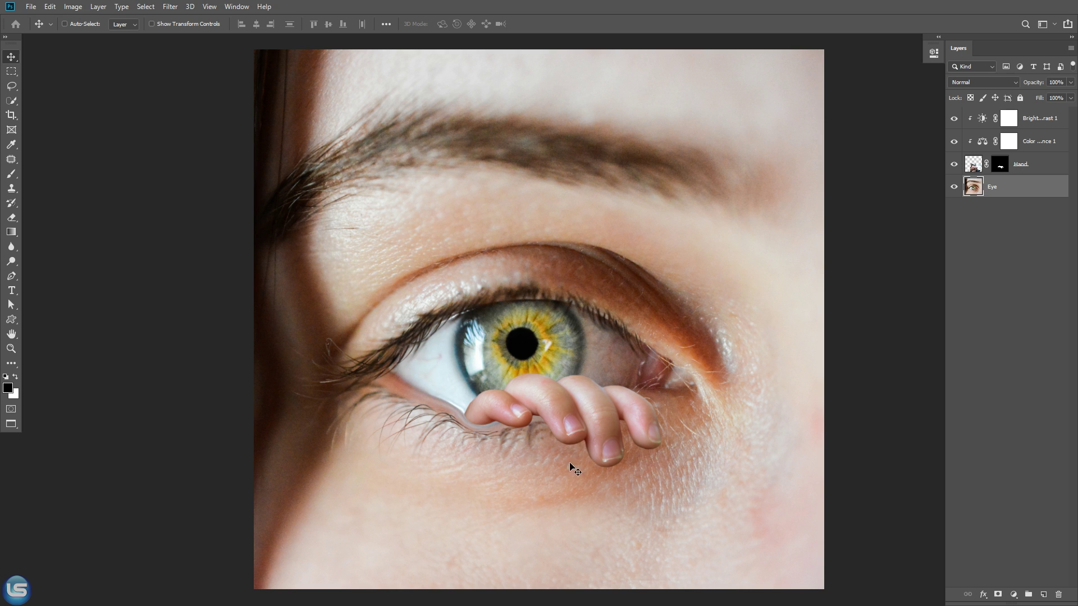
Add a Levels adjustment layer directly above the Eye layer and name it Soft Shadow.
left_click(1014, 594)
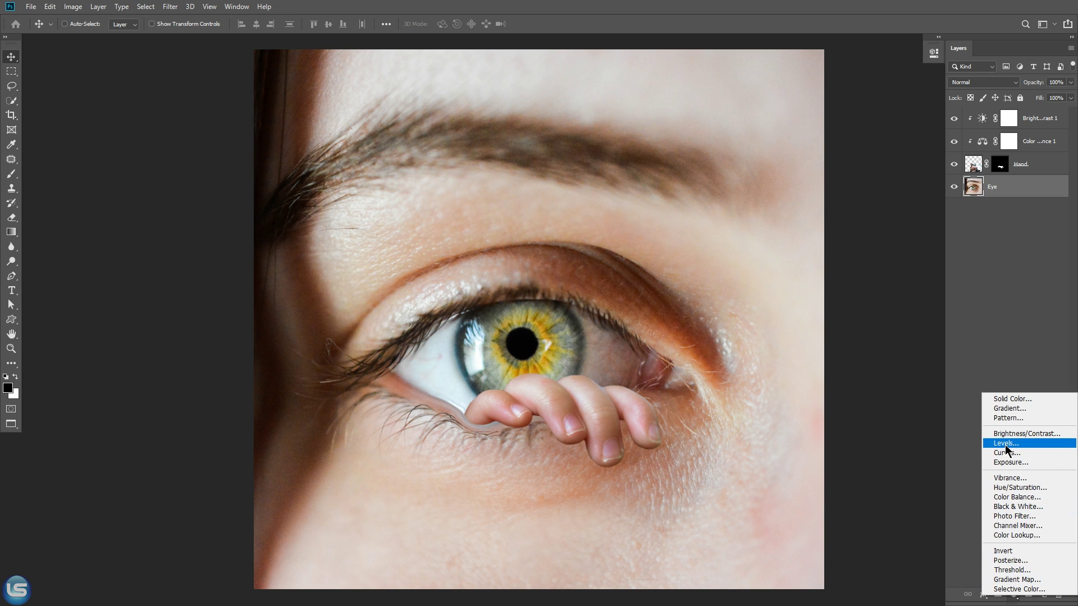
left_click(1020, 444)
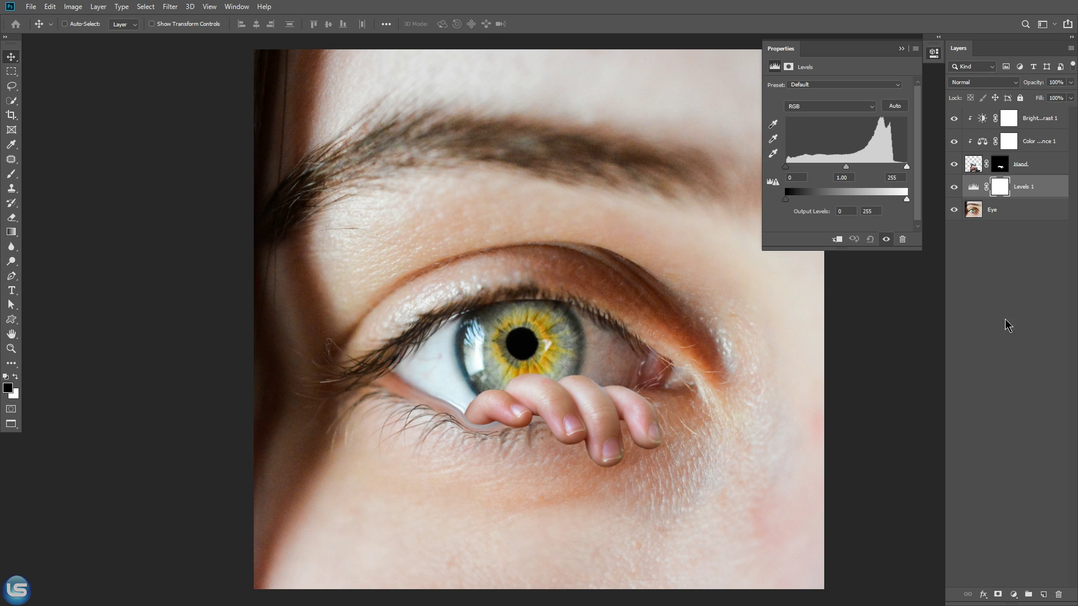
double_click(1024, 189)
type("Soft Shadow")
key("Return")
Darken the Soft Shadow levels with input black 107 and output white 165, and invert the layer's mask to black.
left_click_drag(786, 167, 818, 169)
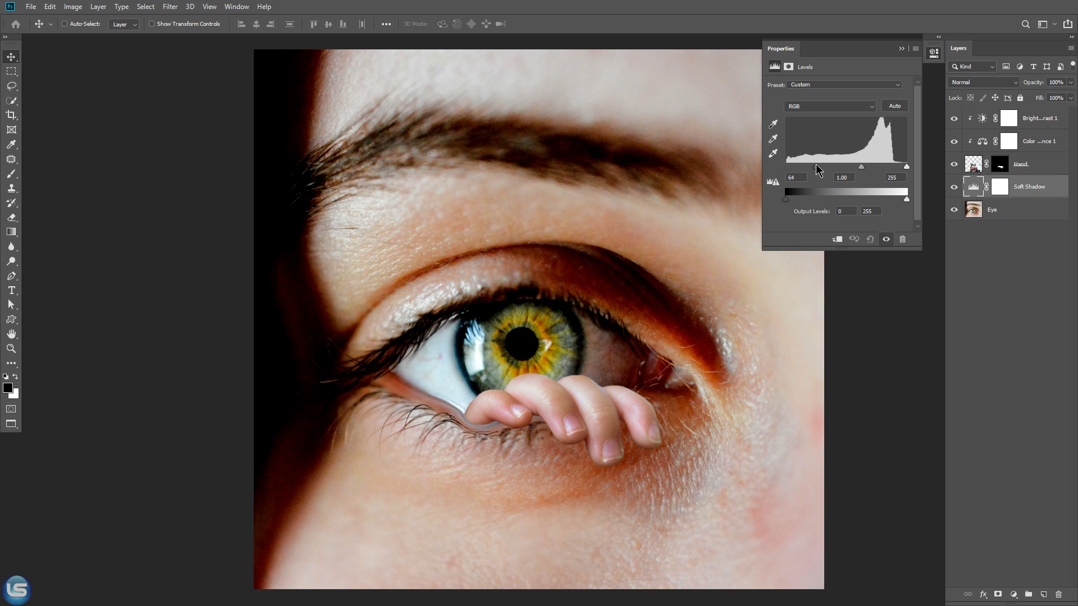
left_click_drag(907, 200, 841, 205)
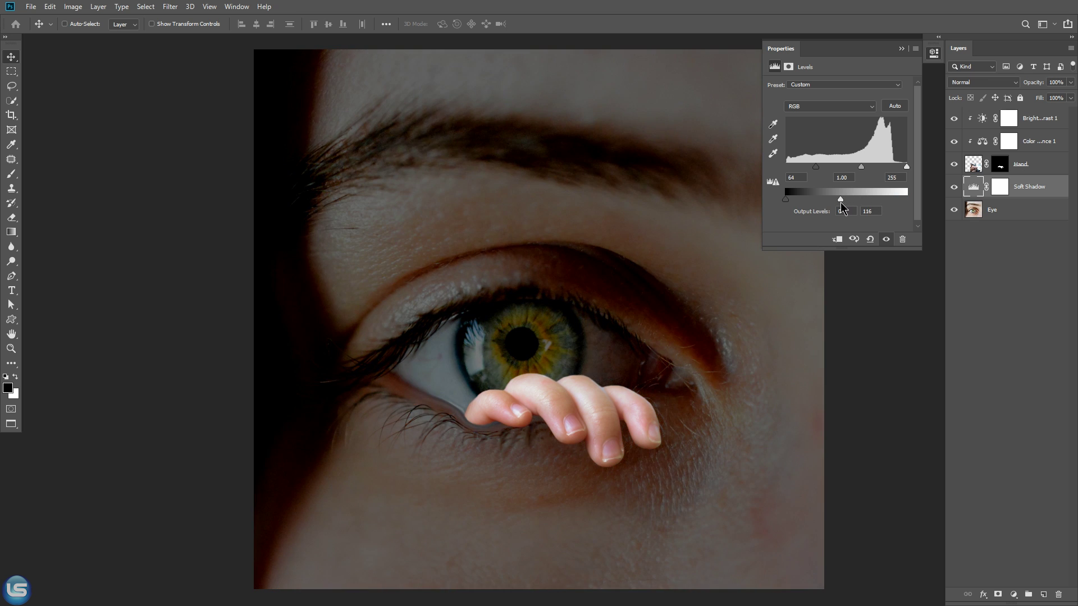
mouse_move(816, 167)
left_mouse_down()
mouse_move(845, 165)
mouse_move(863, 201)
mouse_move(837, 168)
left_mouse_up()
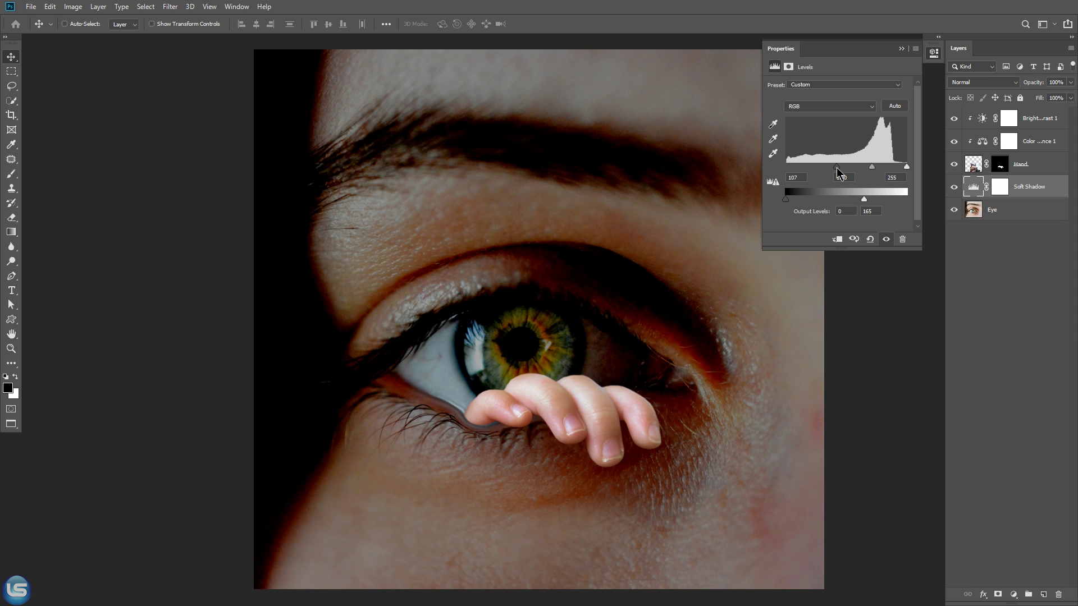
left_click(901, 49)
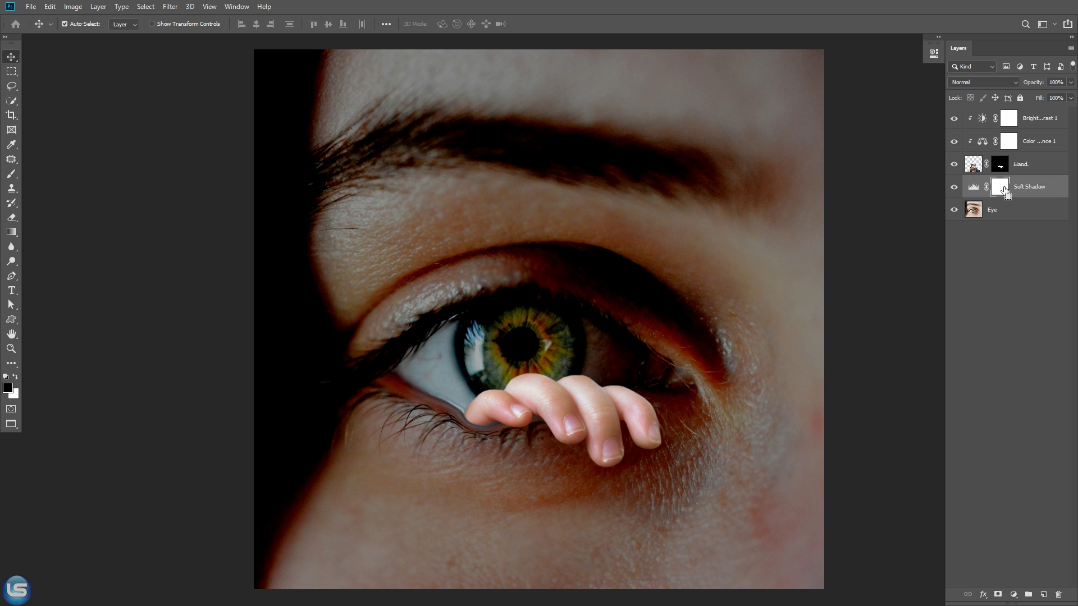
key("ctrl+i")
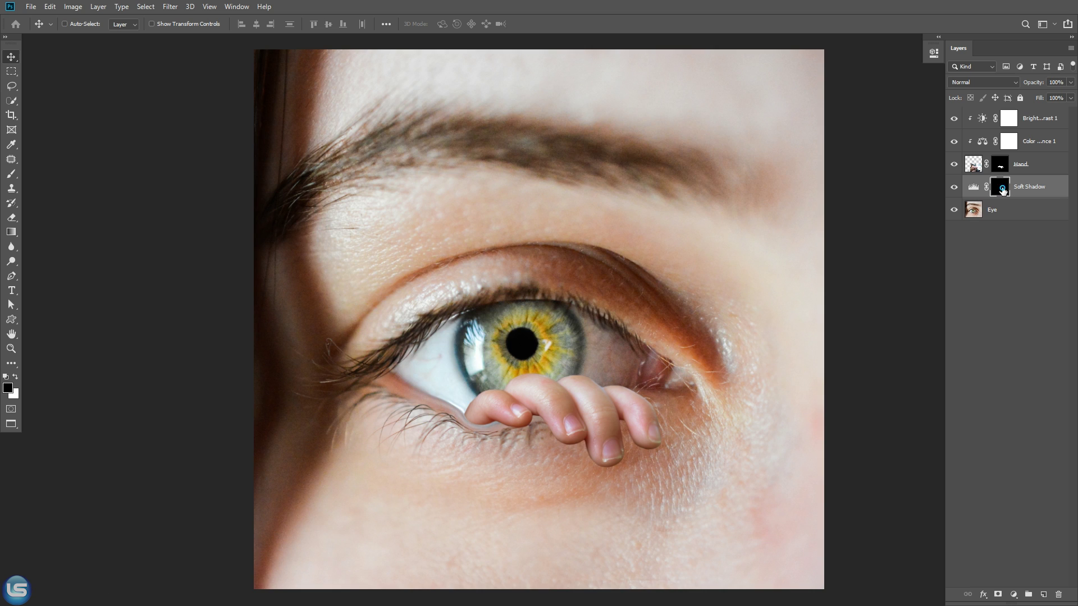
Paint white on the Soft Shadow mask with an enlarged soft brush to shade the gap between the two rightmost fingers.
left_click(12, 173)
key("ctrl+equal")
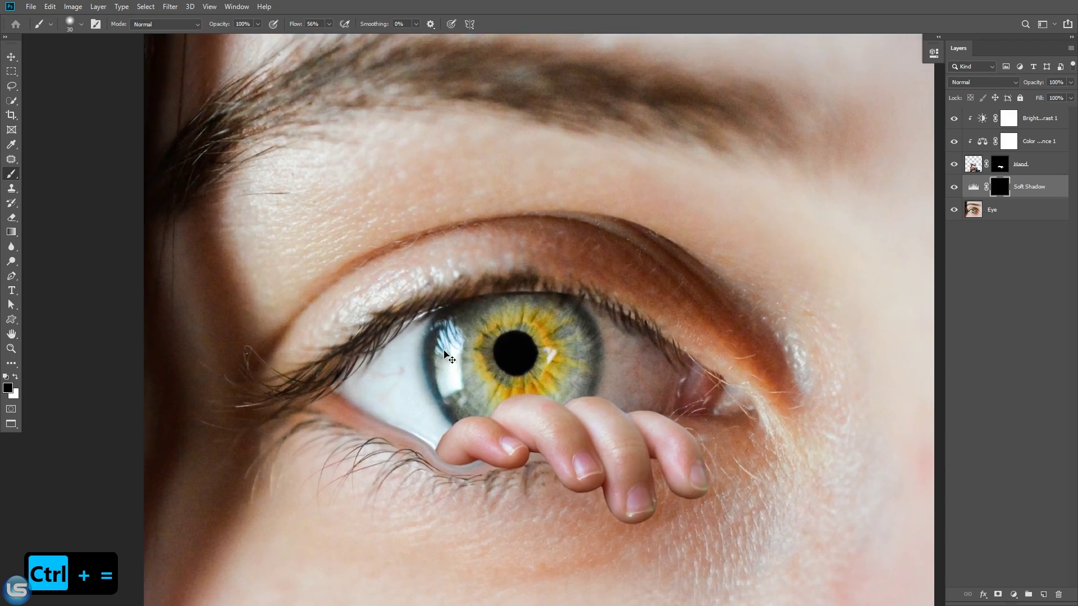
scroll(449, 348, "down", 5)
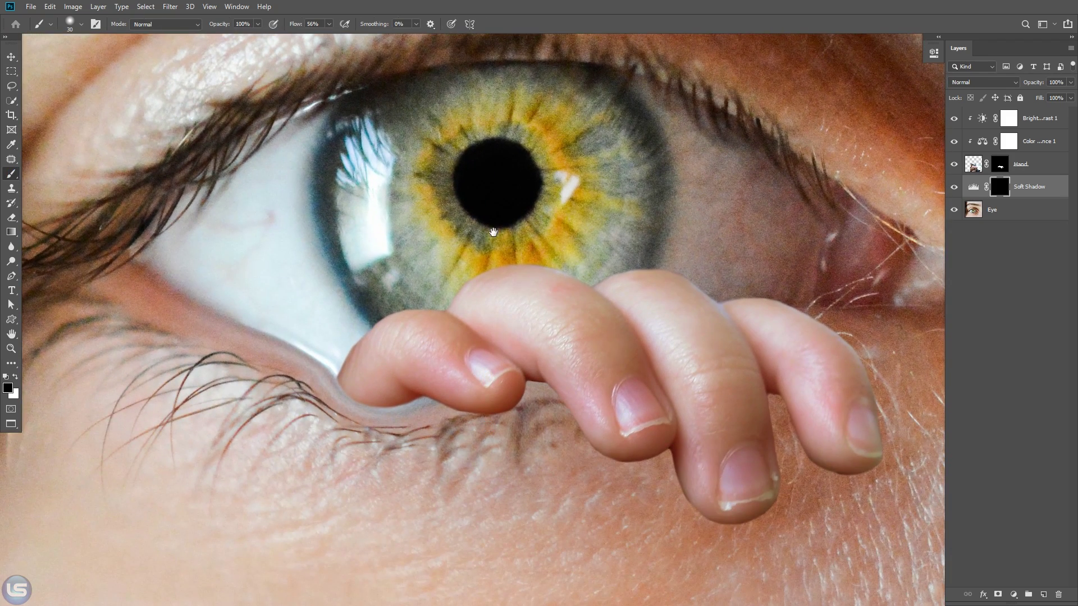
key("bracketright")
key("bracketright")
key("bracketright")
key("bracketright")
left_click(16, 377)
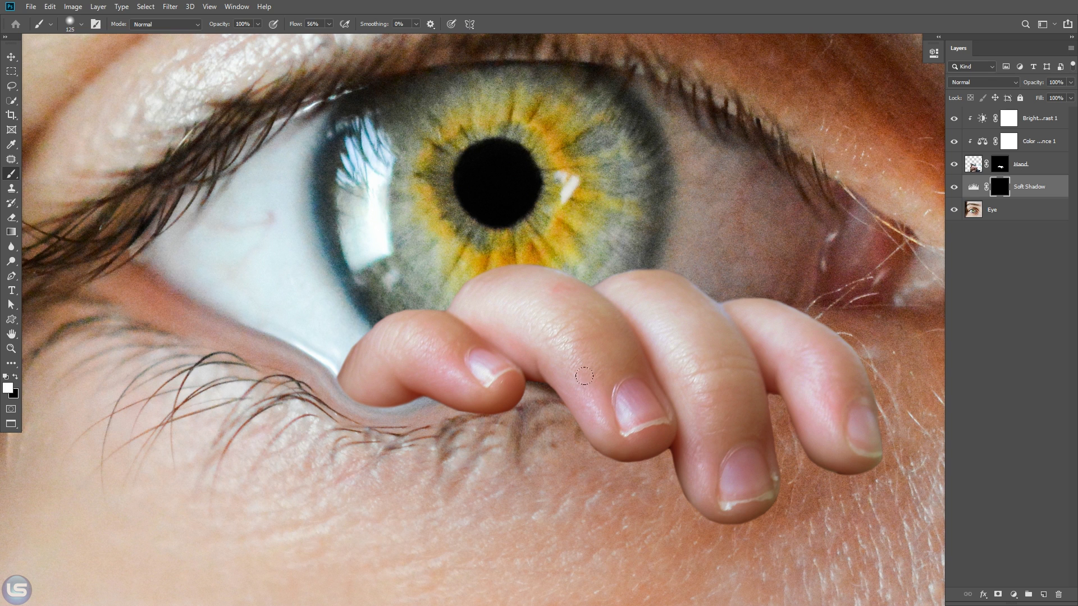
key("bracketright")
key("bracketright")
key("bracketright")
left_click(777, 397)
mouse_move(780, 399)
left_mouse_down()
mouse_move(789, 420)
mouse_move(781, 405)
left_mouse_up()
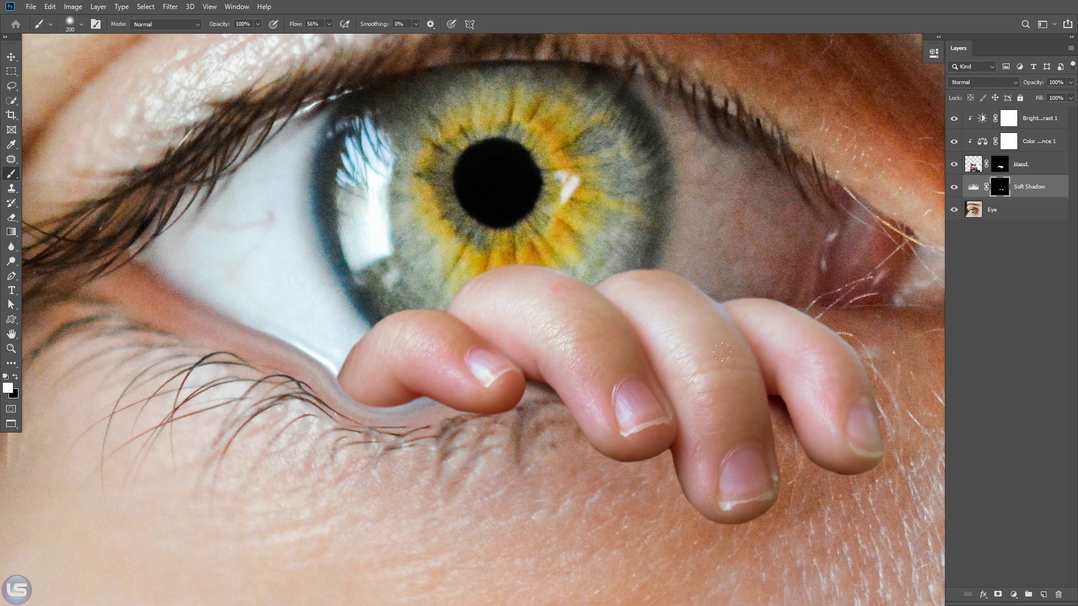
Paint soft shadow beside the leftmost fingertip and in the gap where the second and third fingers meet the skin.
key("bracketright")
left_click(501, 353)
left_click(500, 353)
left_click(487, 358)
key("bracketright")
left_click(668, 404)
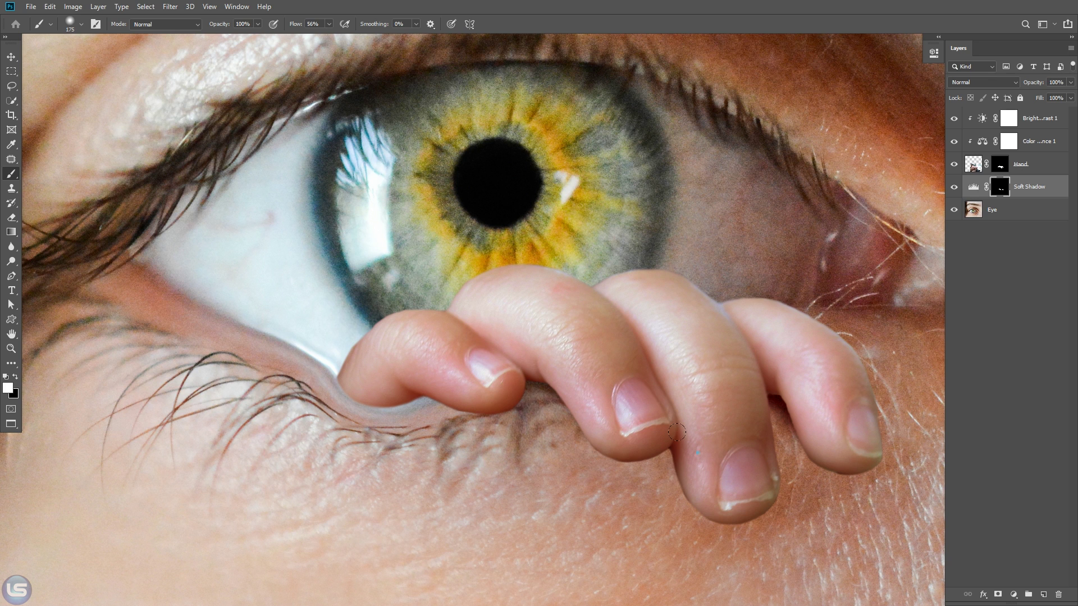
left_click(667, 397)
left_click(667, 391)
left_click_drag(672, 469, 658, 472)
Extend the soft shadow along the undersides of the rightmost, second and leftmost fingers, adjusting the brush size for each.
key("bracketright")
key("bracketright")
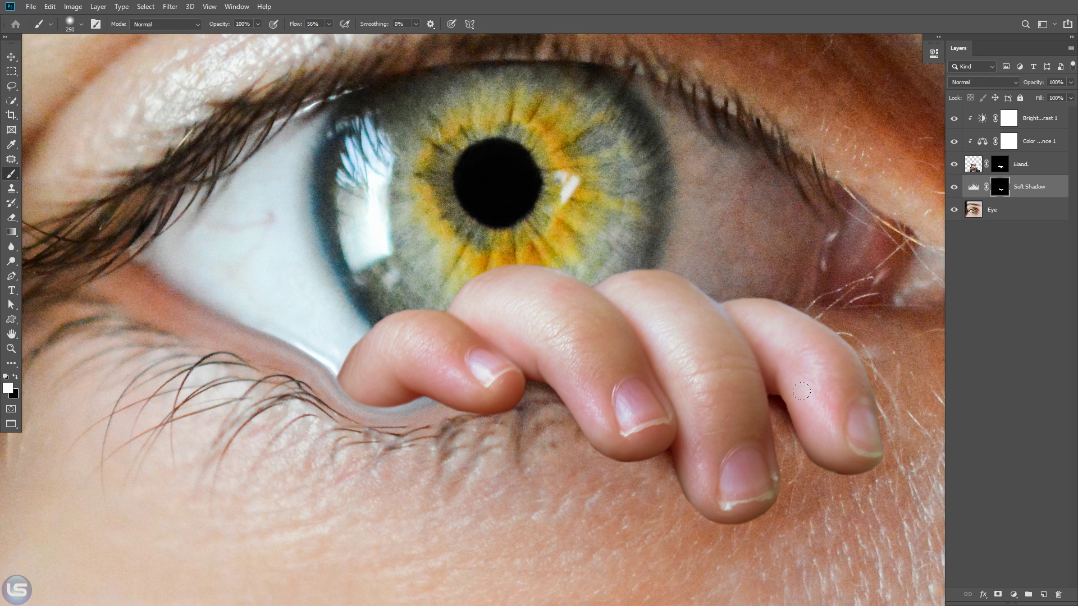
key("bracketleft")
left_click(828, 421)
key("bracketleft")
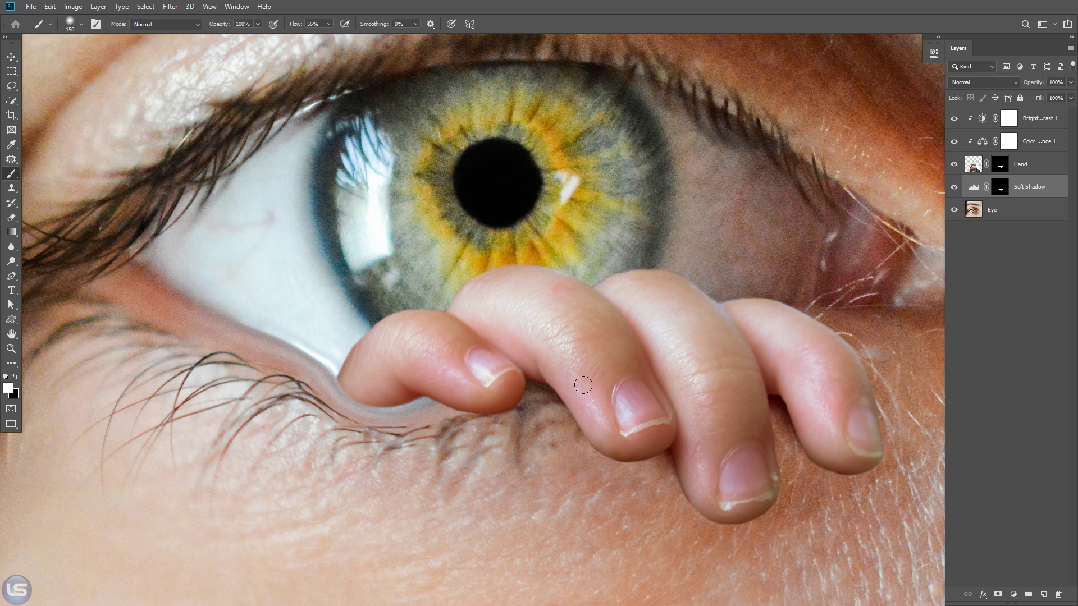
left_click_drag(626, 424, 560, 366)
key("bracketright")
mouse_move(414, 389)
left_mouse_down()
mouse_move(460, 389)
mouse_move(435, 383)
left_mouse_up()
Shade the skin along the lower edges of the third and fourth fingertips with a smaller brush.
key("bracketleft")
key("bracketleft")
key("bracketleft")
key("bracketleft")
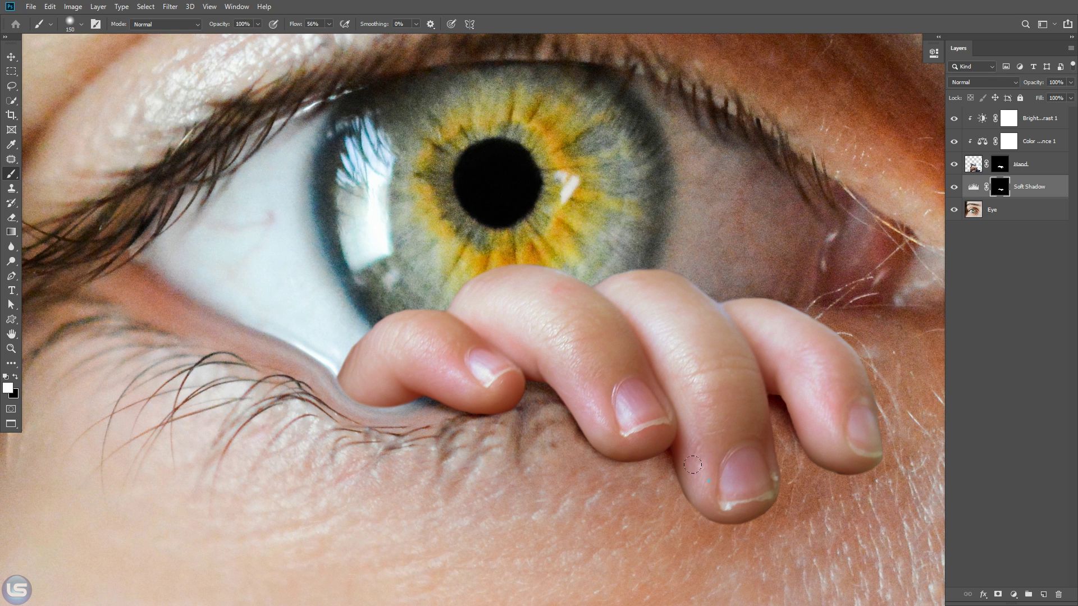
left_click_drag(688, 478, 715, 500)
mouse_move(812, 430)
left_mouse_down()
mouse_move(838, 449)
mouse_move(828, 456)
left_mouse_up()
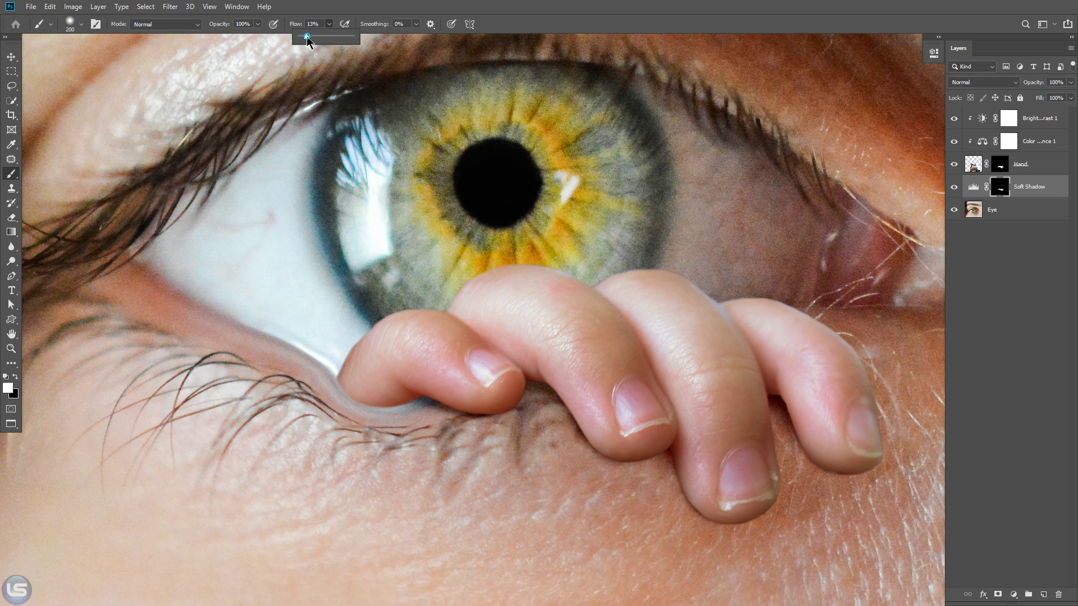
Lower the brush flow to 9%, try a broad faint shadow stroke across the two rightmost fingers, and undo the last stroke.
left_click_drag(307, 37, 305, 37)
left_click(808, 369)
key("[")
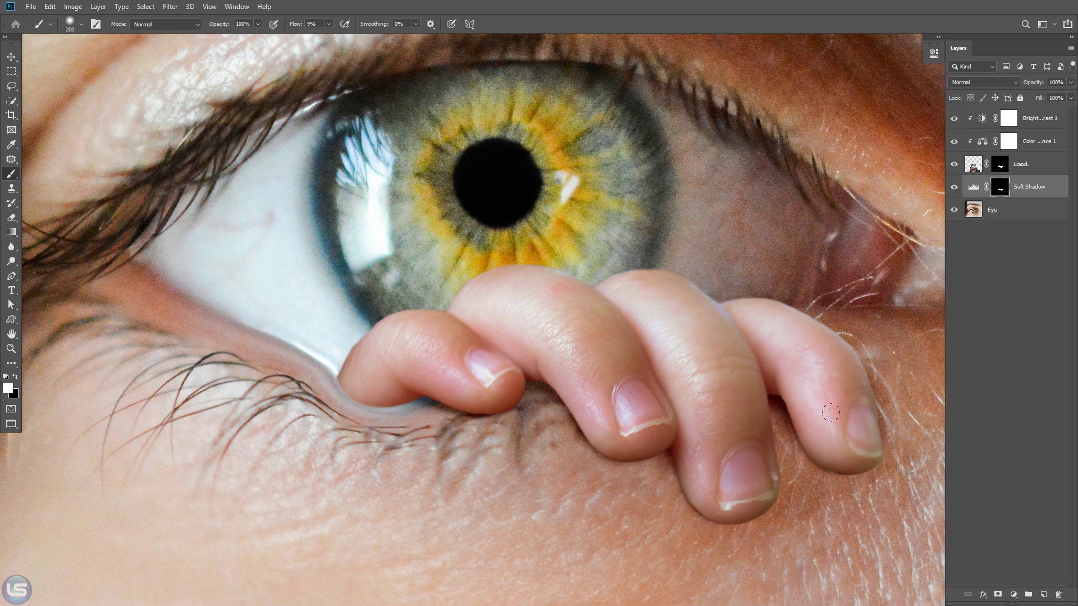
key("bracketright")
key("bracketright")
key("bracketright")
left_click_drag(831, 413, 714, 354)
key("bracketleft")
key("bracketleft")
key("bracketleft")
key("bracketleft")
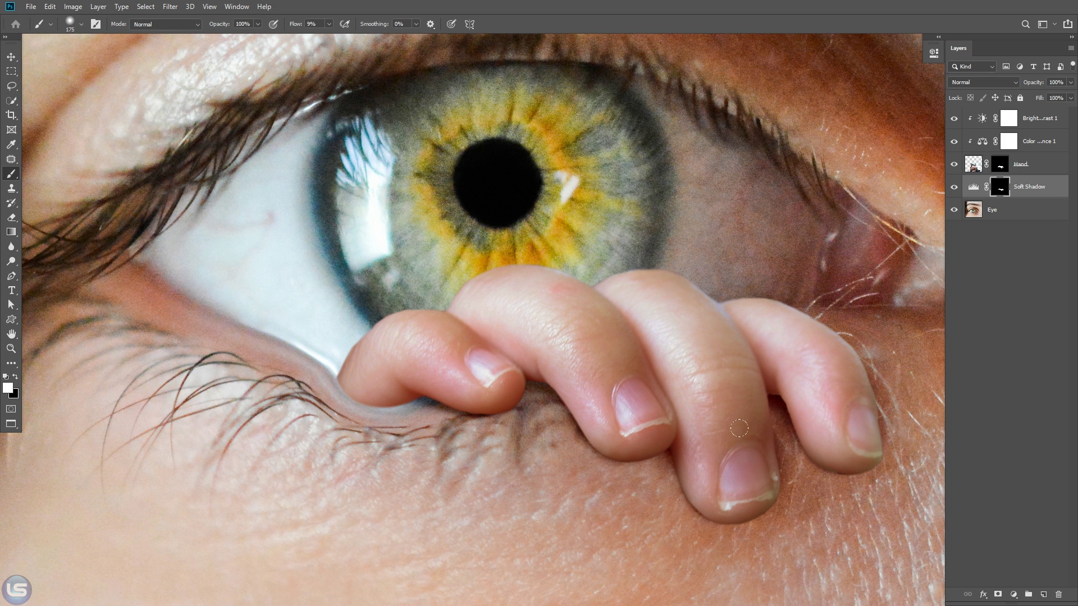
key("ctrl+z")
Paint faint shadow on the Soft Shadow mask along the leftmost finger's lower edge, where it meets the eyelid rim.
key("ctrl+equal")
key("ctrl+equal")
key("bracketleft")
key("bracketleft")
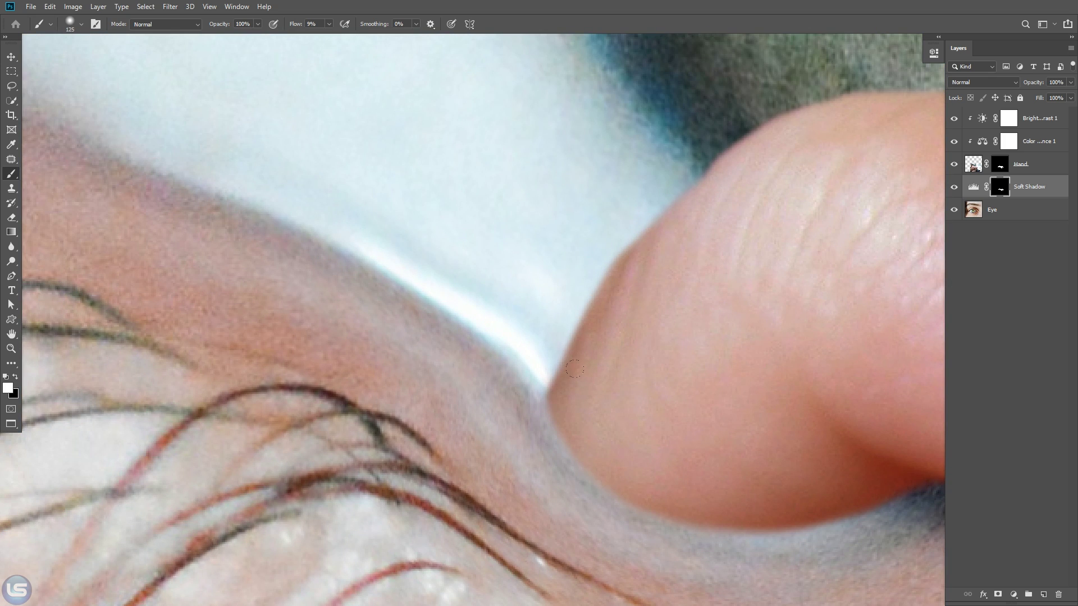
key("bracketright")
left_click_drag(558, 402, 607, 470)
mouse_move(556, 395)
left_mouse_down()
mouse_move(588, 434)
mouse_move(635, 458)
left_mouse_up()
mouse_move(720, 494)
left_mouse_down()
mouse_move(775, 493)
mouse_move(872, 469)
mouse_move(896, 443)
mouse_move(787, 484)
left_mouse_up()
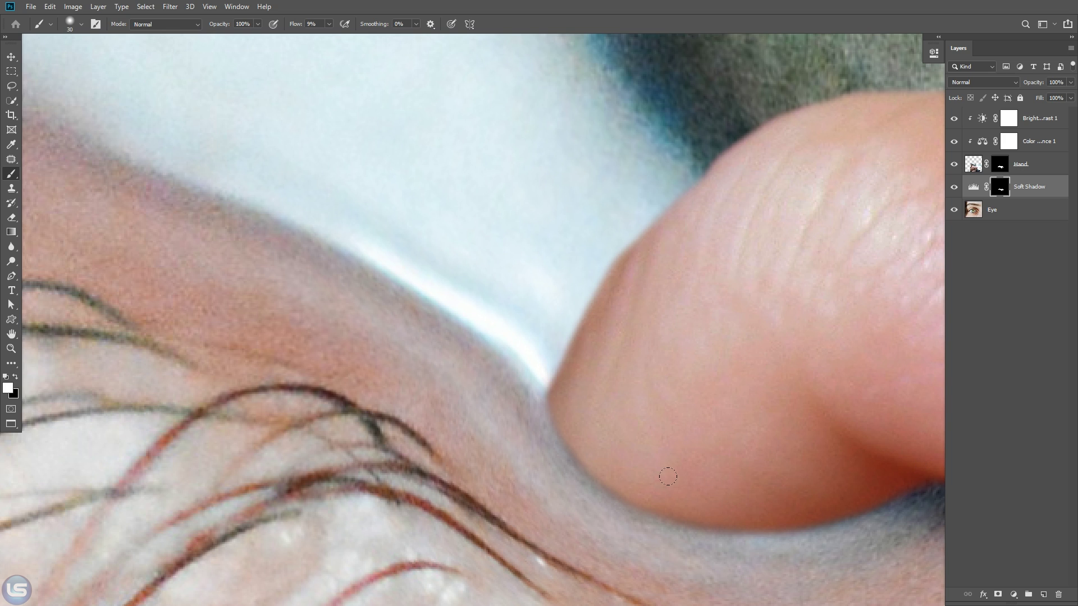
Enlarge the shadow brush to 111 px and reduce its hardness.
key("ctrl+minus")
key("ctrl+minus")
key("ctrl+minus")
right_click(644, 223)
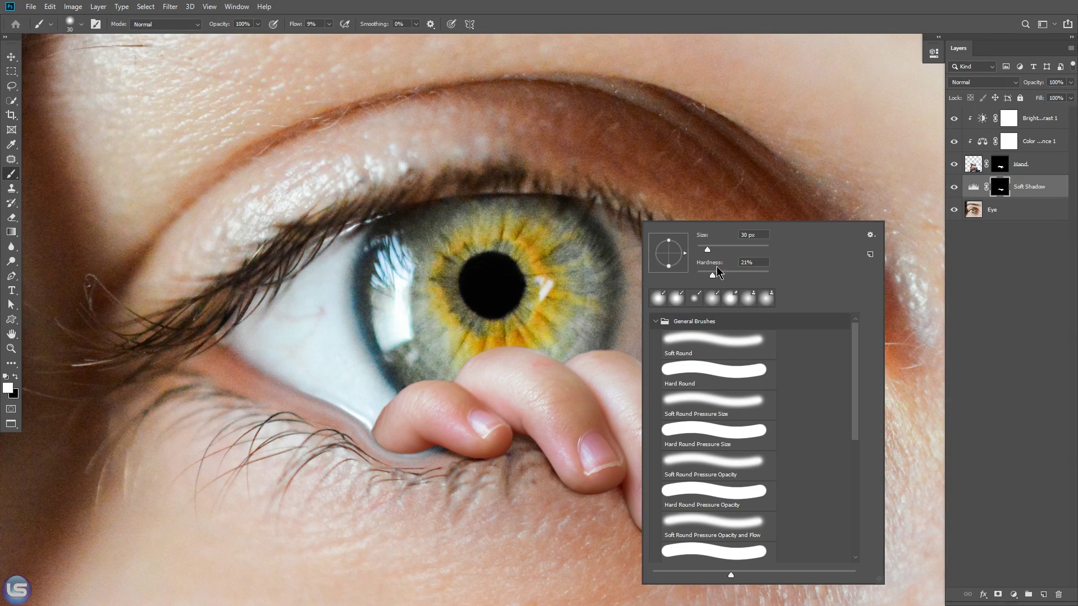
left_click_drag(736, 247, 735, 247)
left_click_drag(702, 276, 696, 276)
left_click(614, 358)
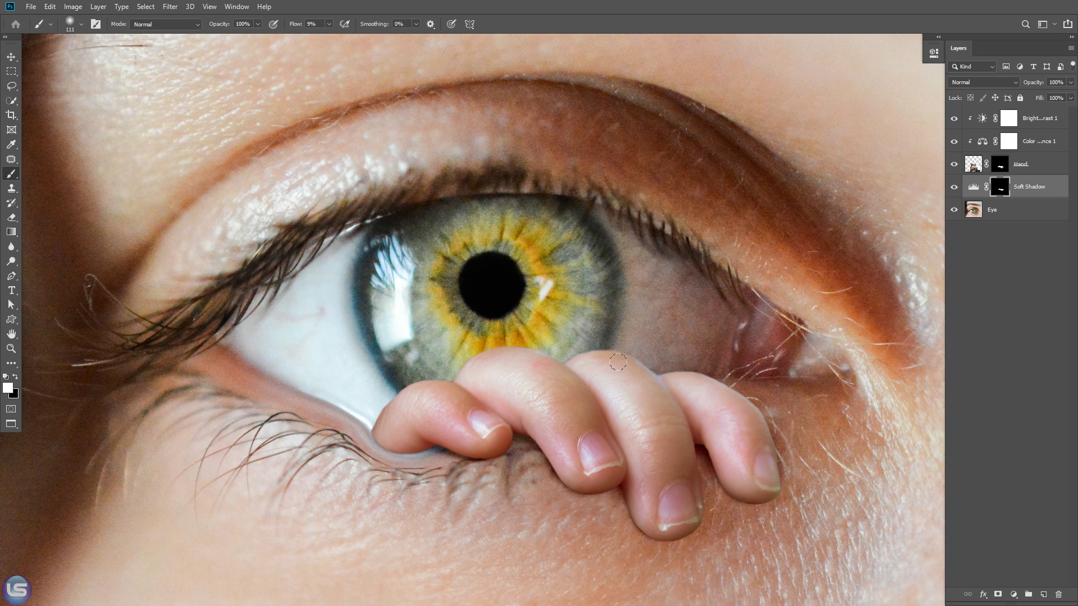
left_click_drag(613, 363, 654, 382)
key("ctrl+z")
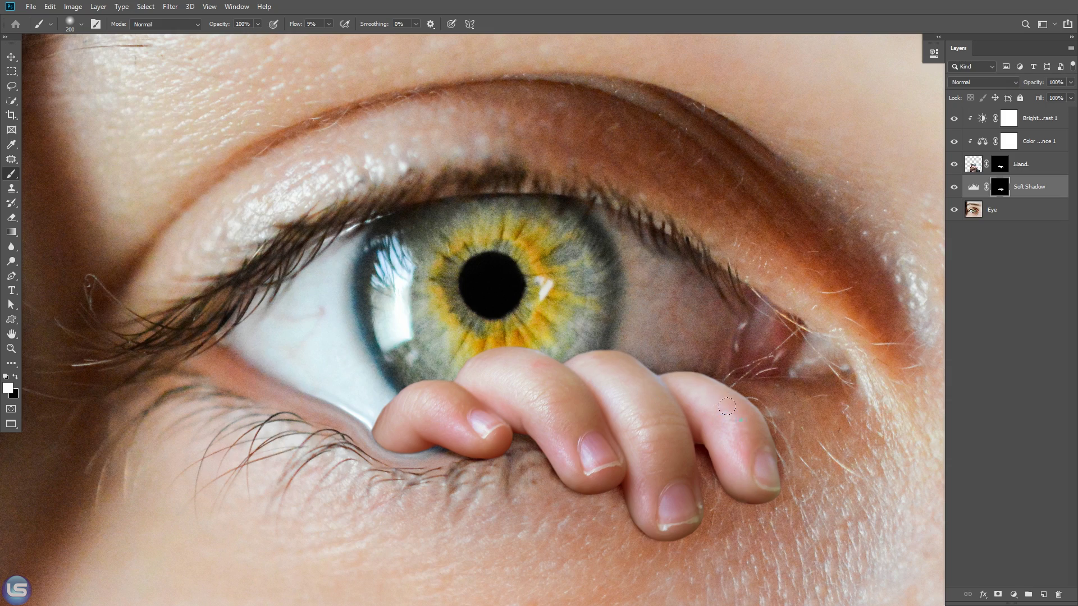
key("ctrl+minus")
key("ctrl+equal")
key("ctrl+equal")
key("ctrl+z")
Paint a wider, faint soft shadow beneath the second, third and fourth fingers with a 200 px brush.
left_click_drag(573, 549, 512, 489)
left_click_drag(657, 585, 635, 550)
mouse_move(764, 559)
left_mouse_down()
mouse_move(754, 506)
mouse_move(785, 547)
mouse_move(781, 516)
left_mouse_up()
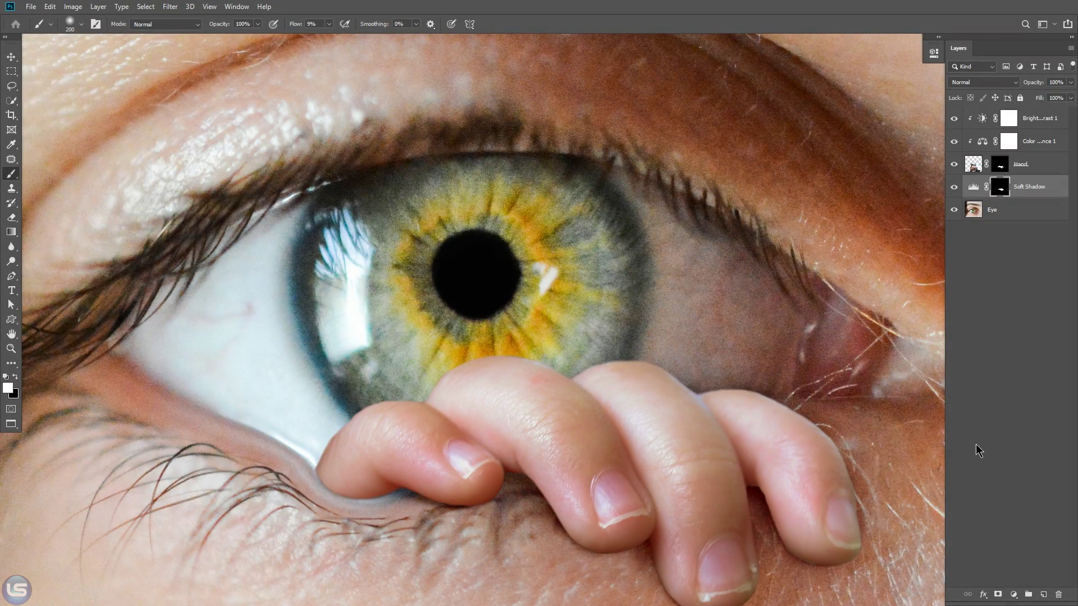
Add a second Levels adjustment above Soft Shadow, raise its input black to 91, and strongly lower its output white.
left_click(1014, 594)
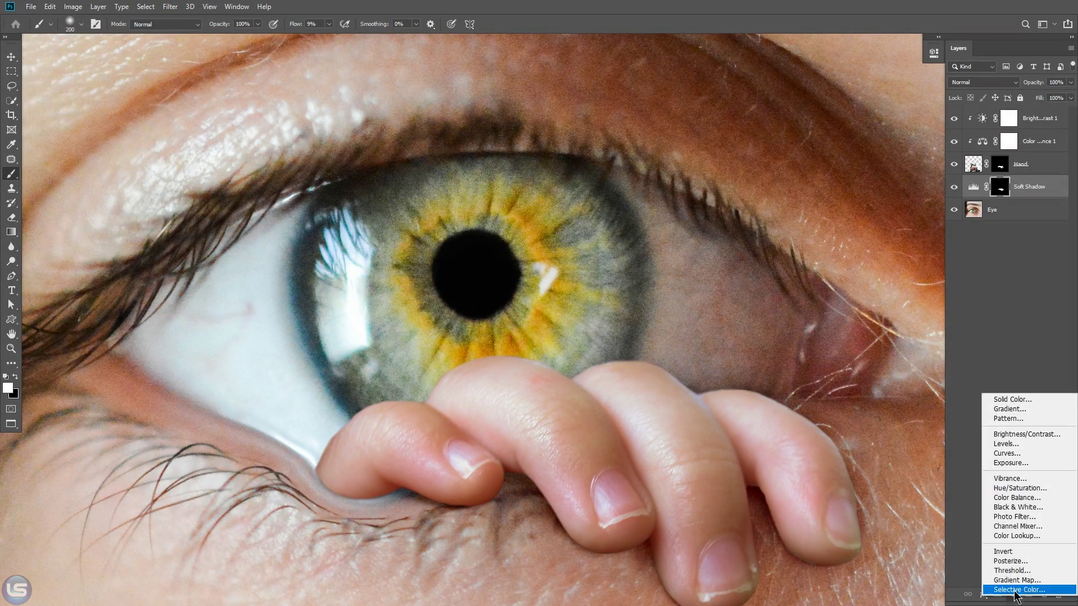
left_click(1011, 444)
left_click_drag(787, 167, 832, 169)
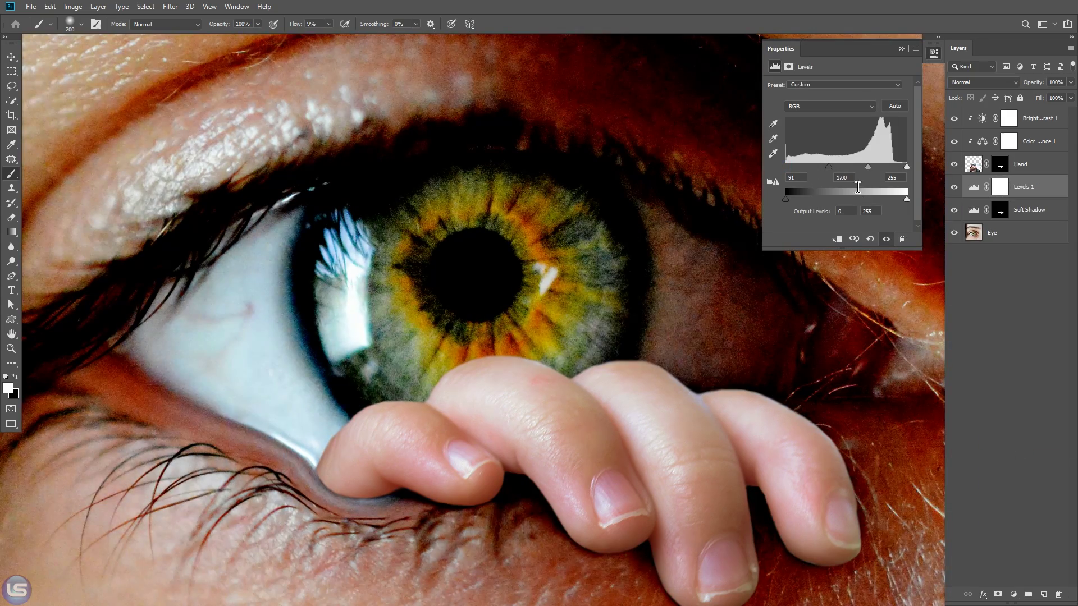
left_click_drag(907, 199, 806, 167)
left_click(902, 50)
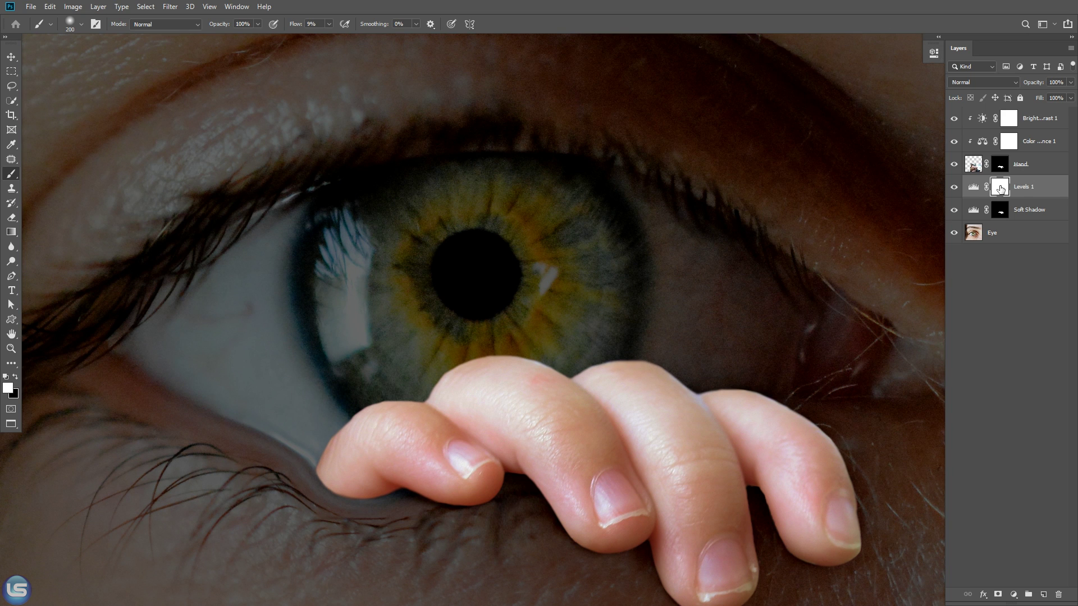
Rename the new Levels layer Contact Shadow and invert its mask to black.
double_click(1023, 187)
type("Coltact Shadow")
key("Return")
left_click(1001, 190)
key("ctrl+i")
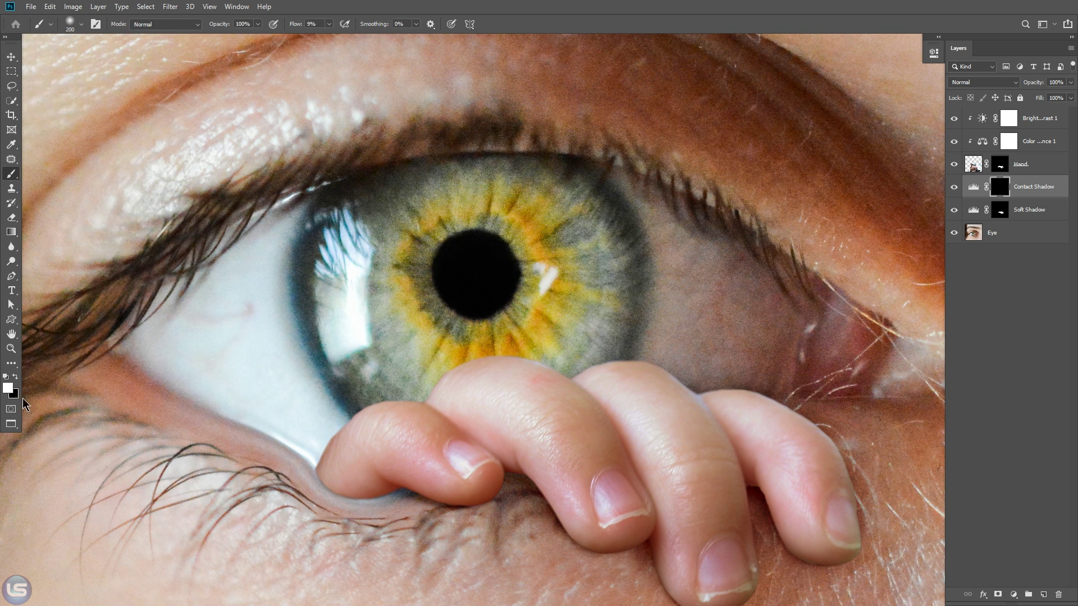
Paint contact shadows in the gap between the third and fourth fingers and beneath the second finger's lower edge.
key("ctrl+=")
key("ctrl+=")
key("ctrl+=")
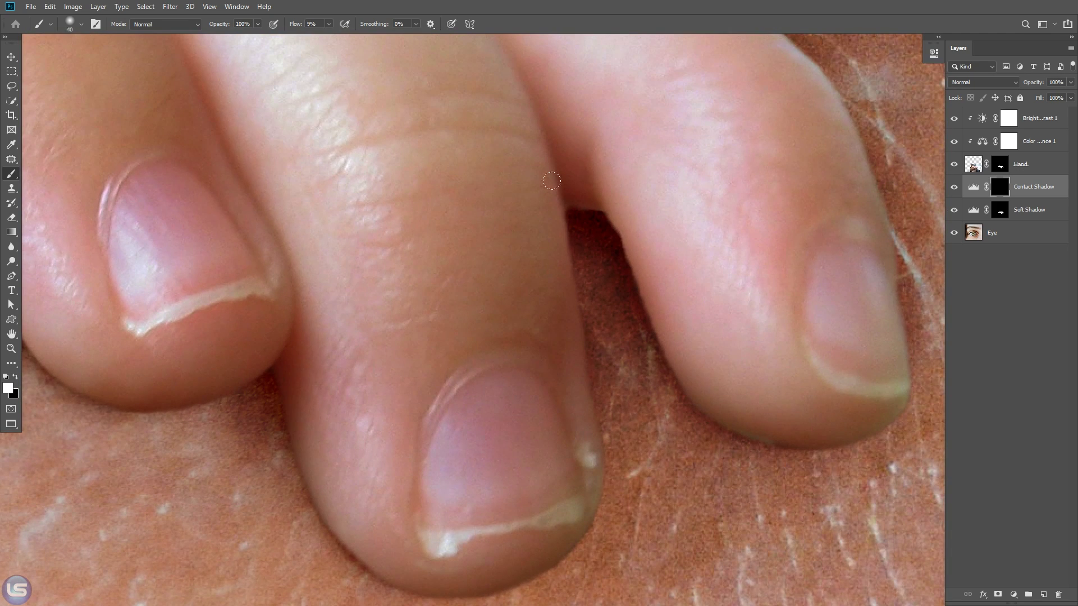
key("]")
left_click_drag(566, 203, 618, 224)
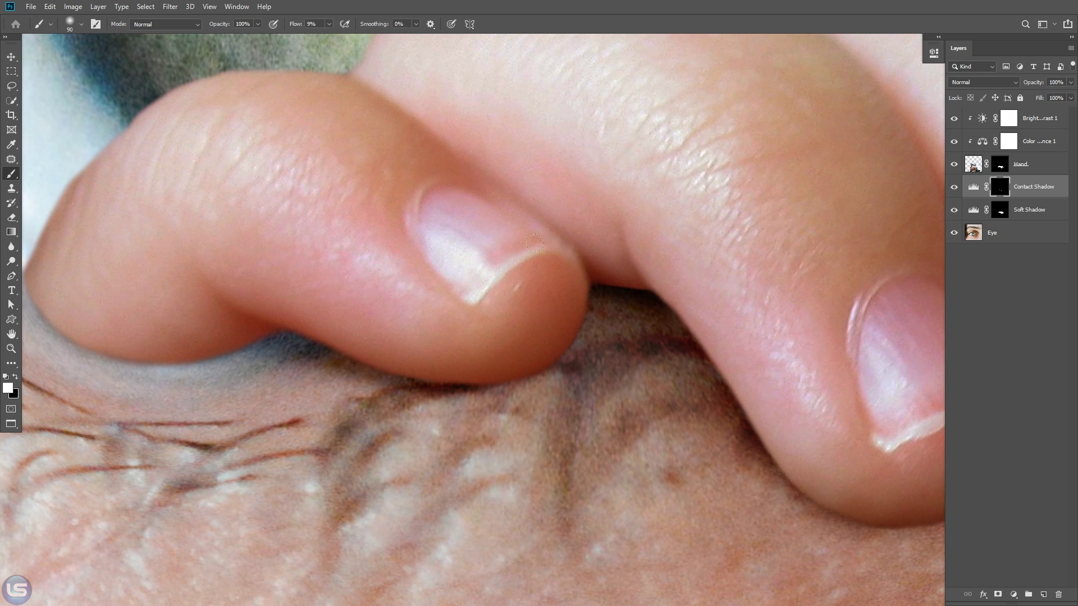
mouse_move(584, 301)
left_mouse_down()
mouse_move(645, 309)
mouse_move(787, 481)
left_mouse_up()
Reduce the brush to 20 px and paint a contact shadow along the underside of the first finger.
key("[")
key("[")
key("[")
key("[")
key("[")
key("[")
key("[")
key("[")
key("[")
key("[")
mouse_move(533, 368)
left_mouse_down()
mouse_move(476, 381)
mouse_move(539, 370)
left_mouse_up()
left_click_drag(426, 379, 365, 374)
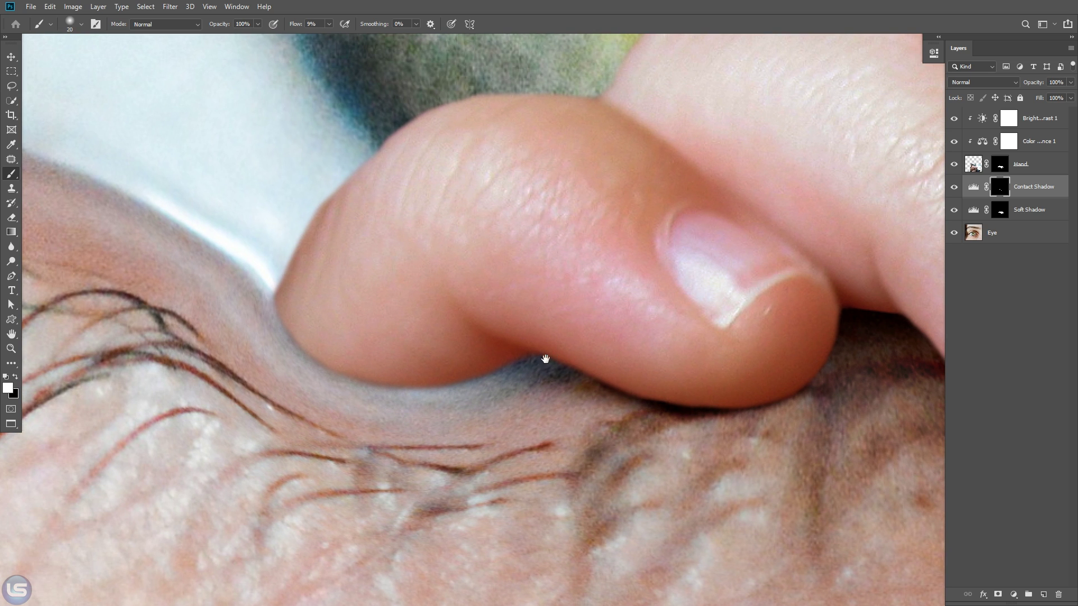
Undo the last stroke and refine the contact shadow around the first finger's outer edge with a 15 px brush.
key("ctrl+z")
key("bracketleft")
mouse_move(493, 361)
left_mouse_down()
mouse_move(455, 383)
mouse_move(360, 379)
mouse_move(308, 352)
mouse_move(279, 297)
left_mouse_up()
key("ctrl+z")
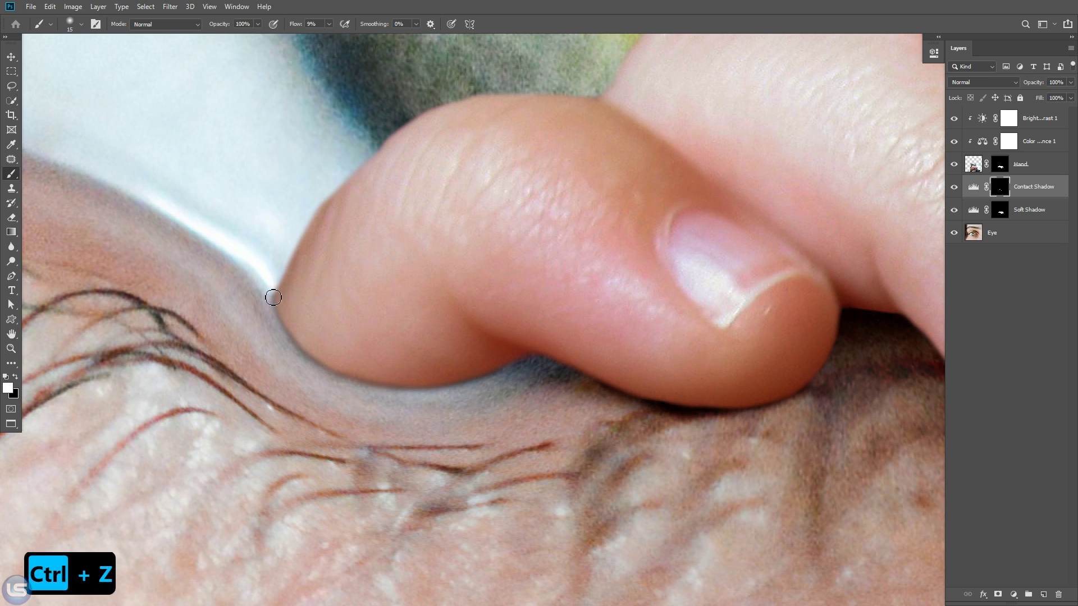
key("ctrl+minus")
key("ctrl+minus")
key("ctrl+minus")
key("ctrl+equal")
left_click_drag(576, 320, 486, 318)
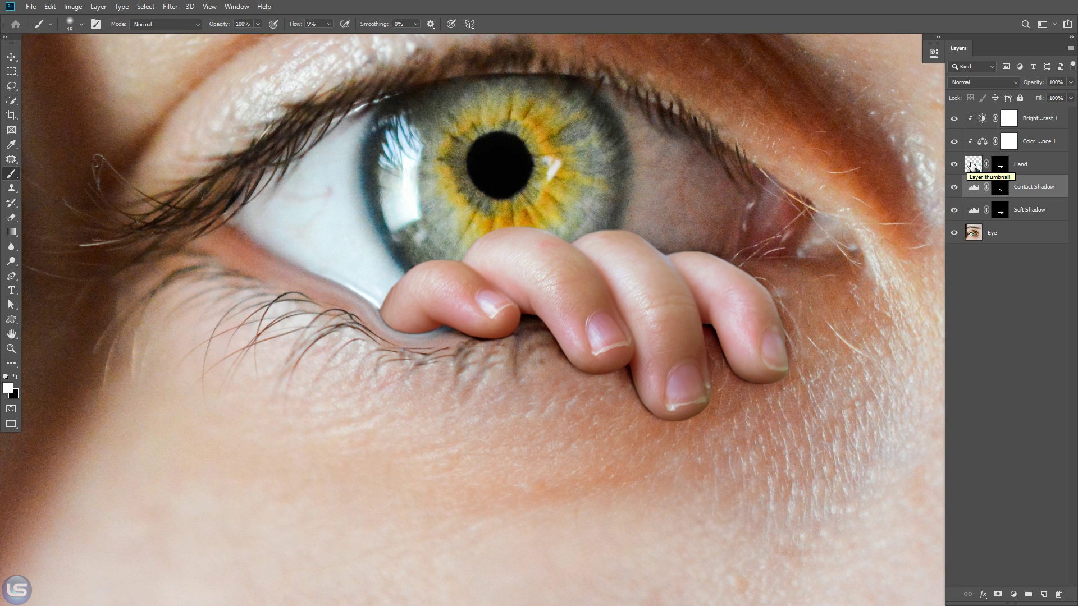
Add a Levels adjustment clipped to the Hand layer, with input black at 118 and output white at 126.
left_click(972, 164)
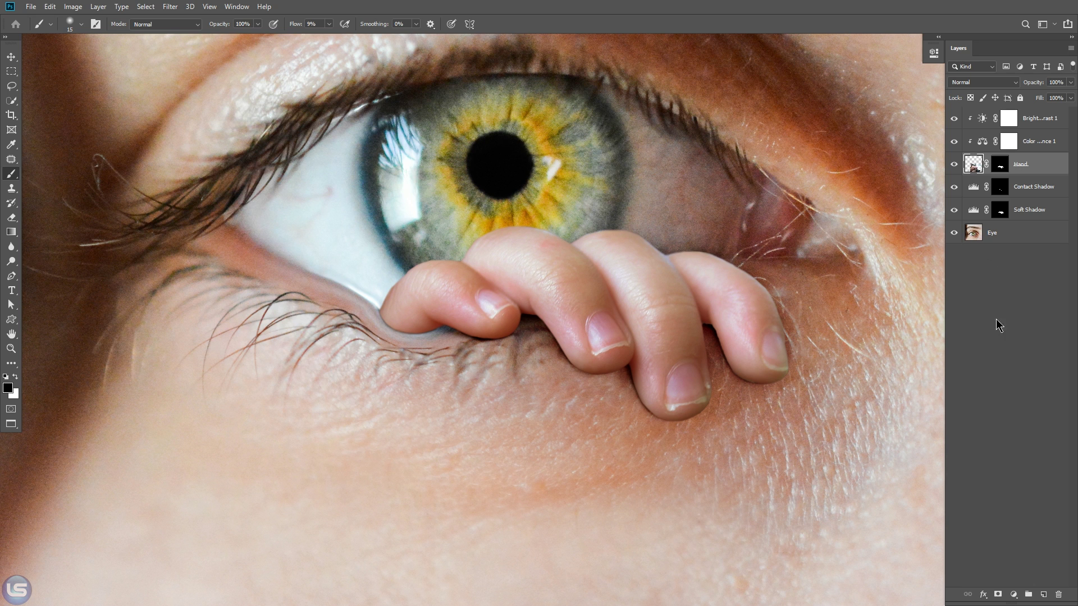
left_click(1013, 595)
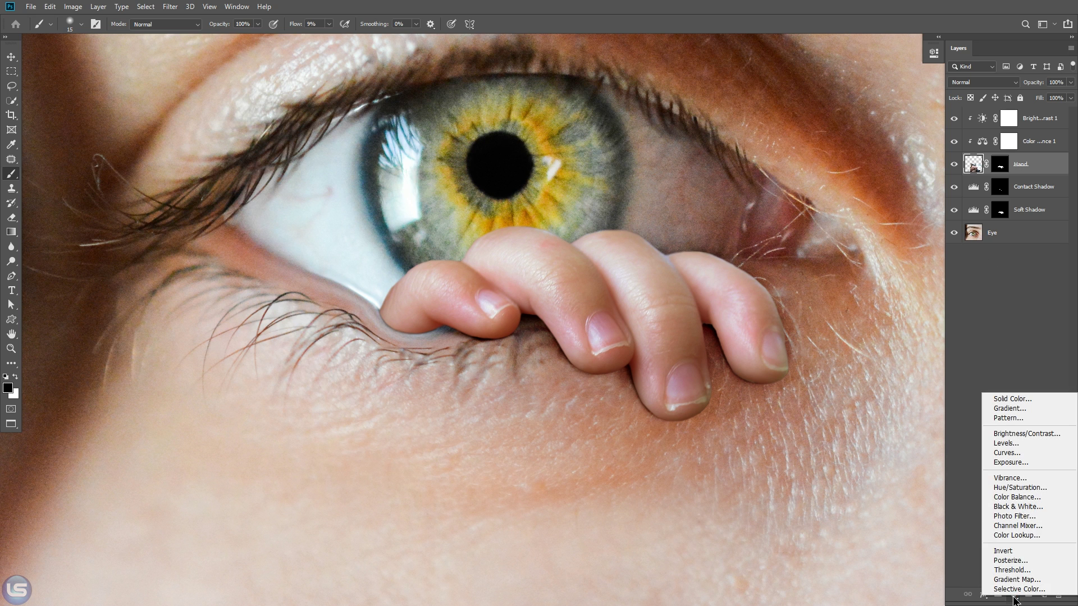
left_click(1006, 443)
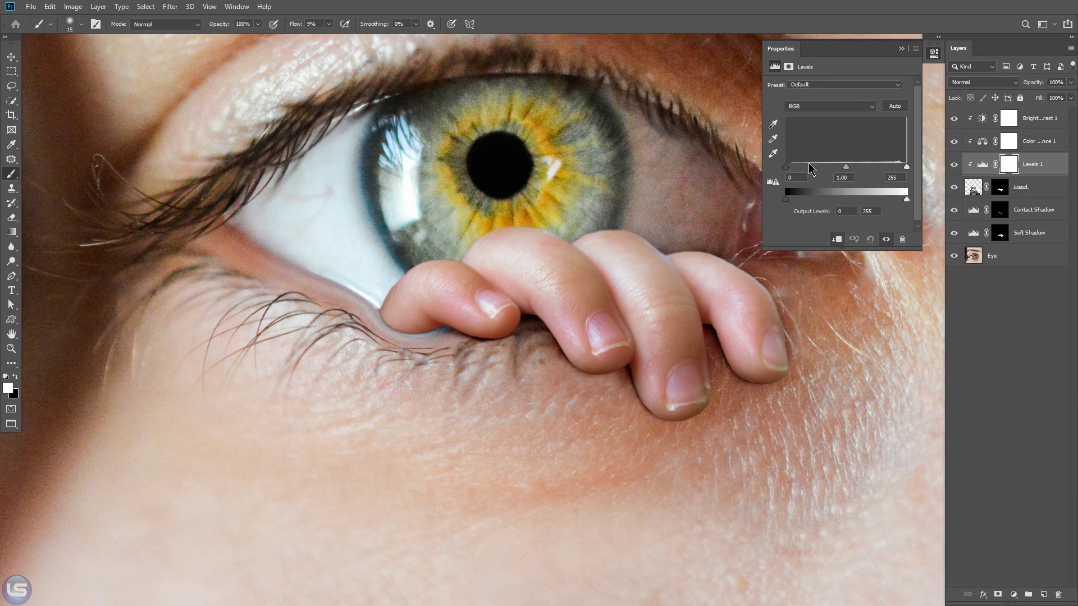
left_click_drag(907, 200, 870, 200)
left_click_drag(786, 167, 820, 167)
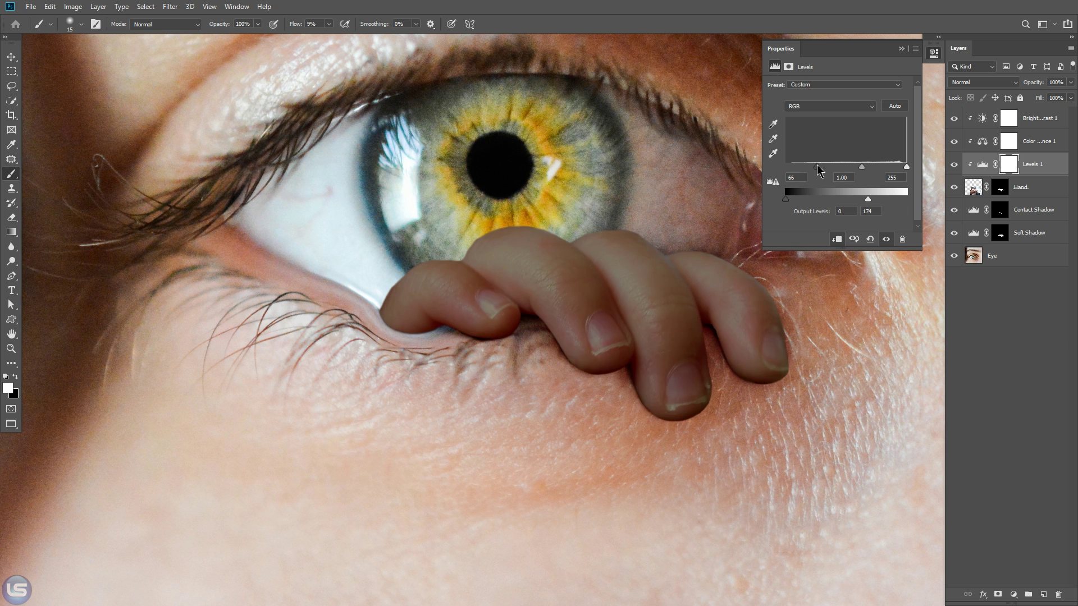
left_click_drag(870, 199, 849, 201)
left_click_drag(819, 167, 842, 167)
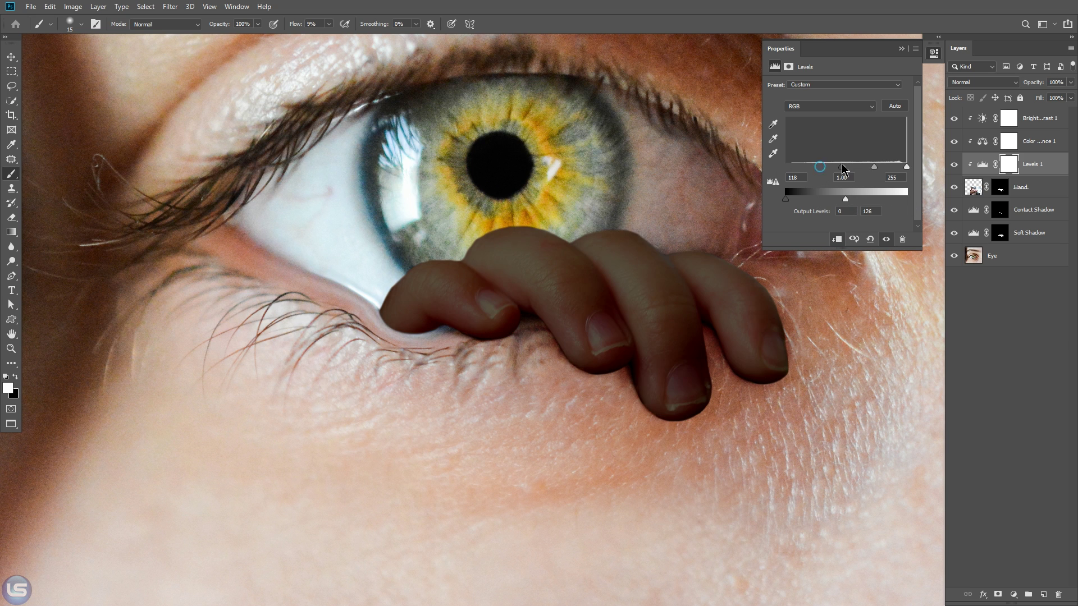
Rename the clipped Levels layer Shadow in Hand and invert its mask to black.
left_click(901, 48)
double_click(1033, 164)
type("Shadow in Hand")
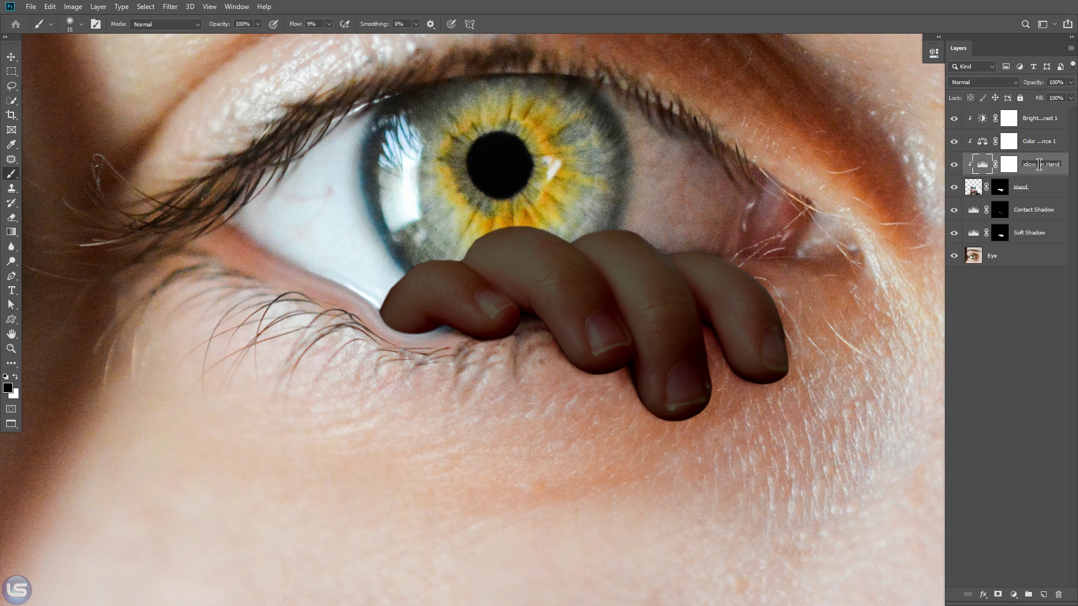
key("Return")
mouse_move(945, 150)
left_mouse_down()
mouse_move(909, 150)
mouse_move(930, 150)
left_mouse_up()
left_click(993, 165)
key("ctrl+i")
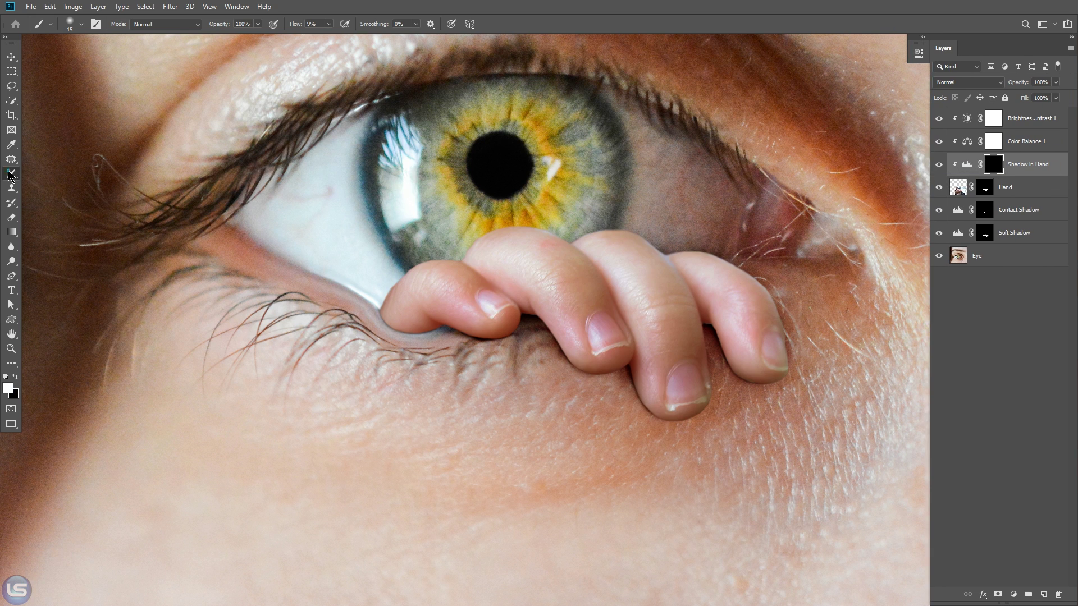
Set the brush to 50 px with 3% flow and shade the first finger's outer lower edge.
key("ctrl+equal")
key("ctrl+equal")
key("ctrl+equal")
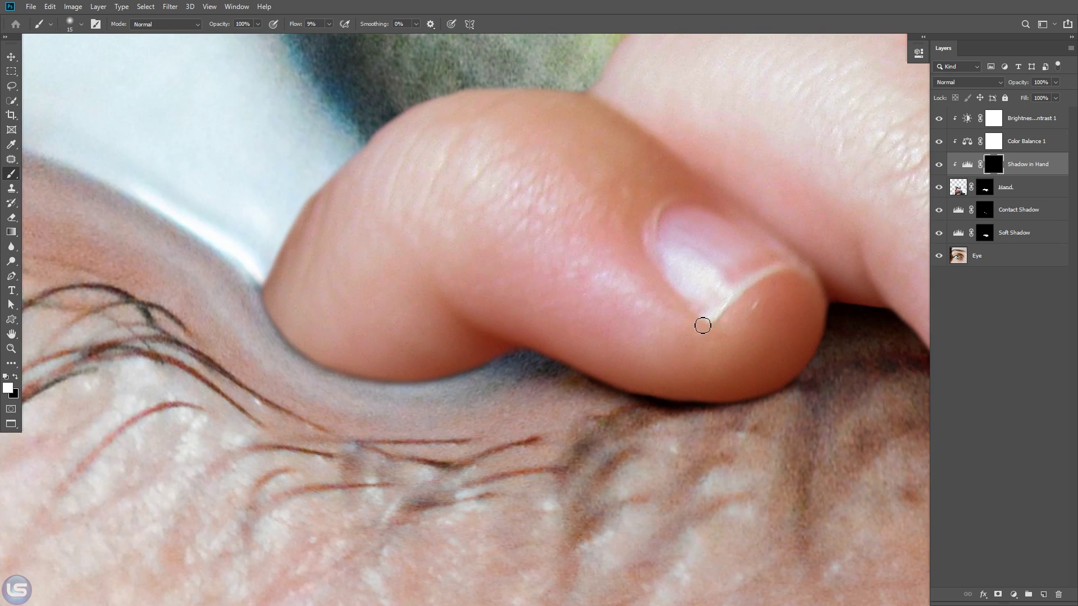
key("bracketright")
key("bracketright")
key("bracketright")
key("shift+0")
key("shift+3")
key("bracketright")
key("bracketright")
left_click_drag(305, 383, 220, 304)
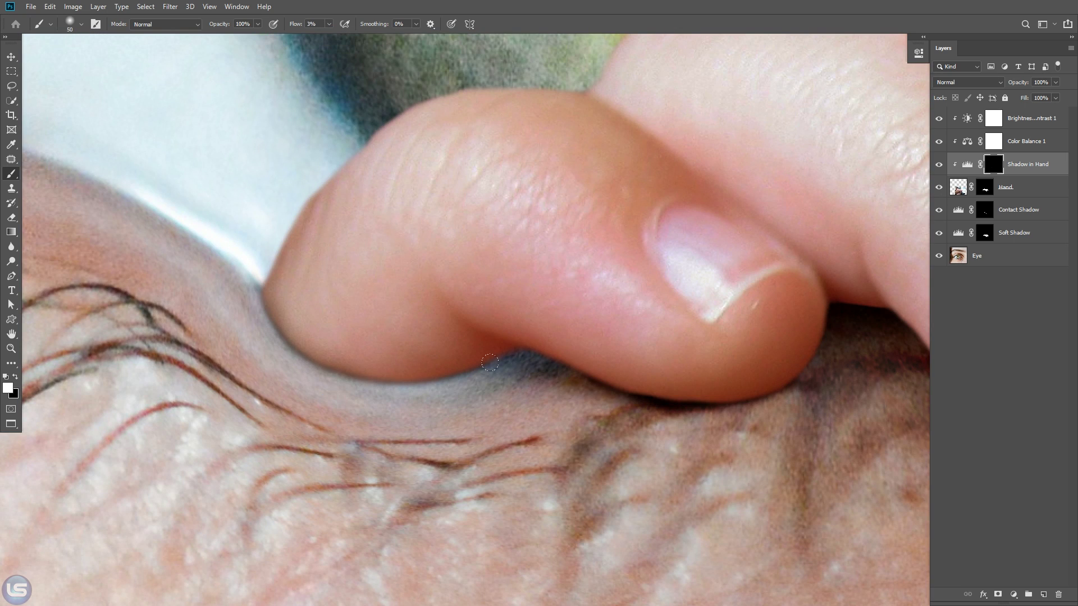
Darken the underside of the first finger towards its tip with faint strokes and undo the last one.
key("bracketleft")
left_click_drag(490, 363, 386, 387)
left_click_drag(453, 383, 601, 368)
scroll(671, 321, "right", 3)
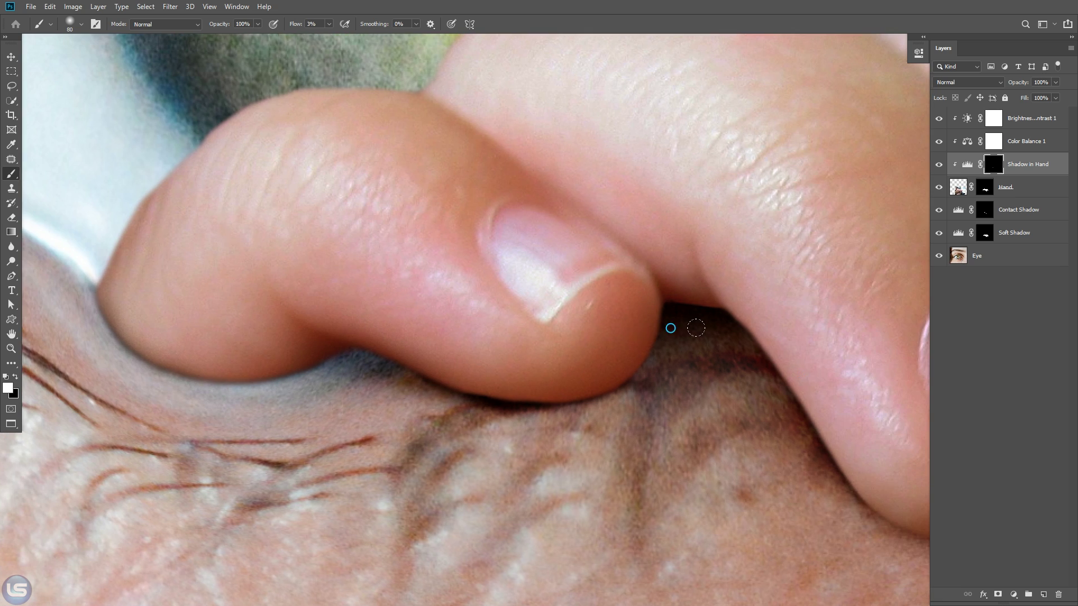
key("ctrl+z")
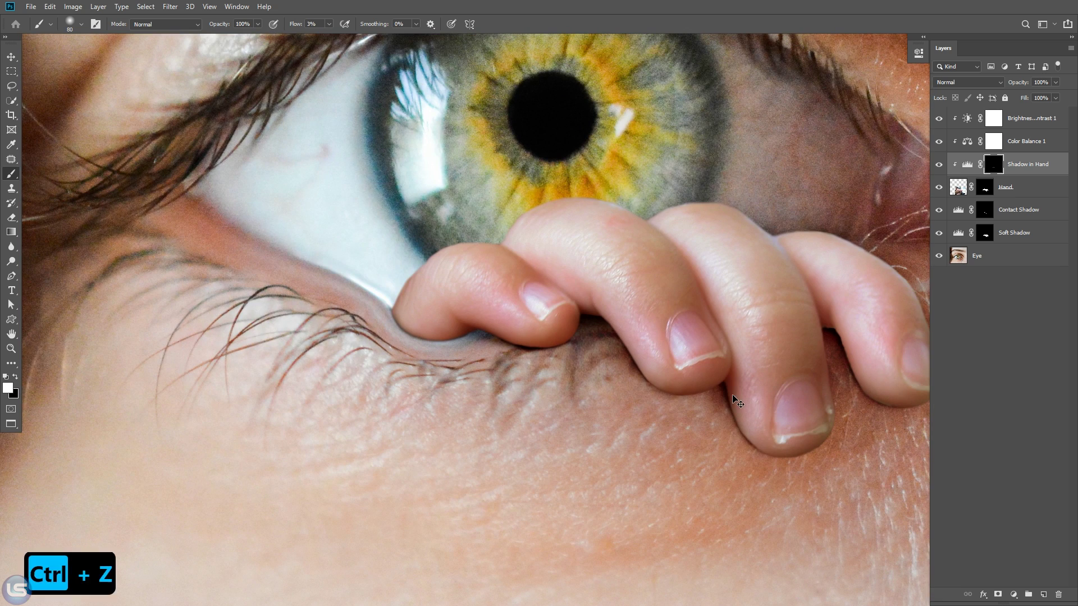
Shade the inner edges of the third and fourth fingers with an 80 px brush, undoing the last stroke.
left_click_drag(725, 395, 742, 433)
mouse_move(835, 333)
left_mouse_down()
mouse_move(869, 395)
mouse_move(859, 382)
left_mouse_up()
key("ctrl+z")
left_click_drag(620, 391, 598, 436)
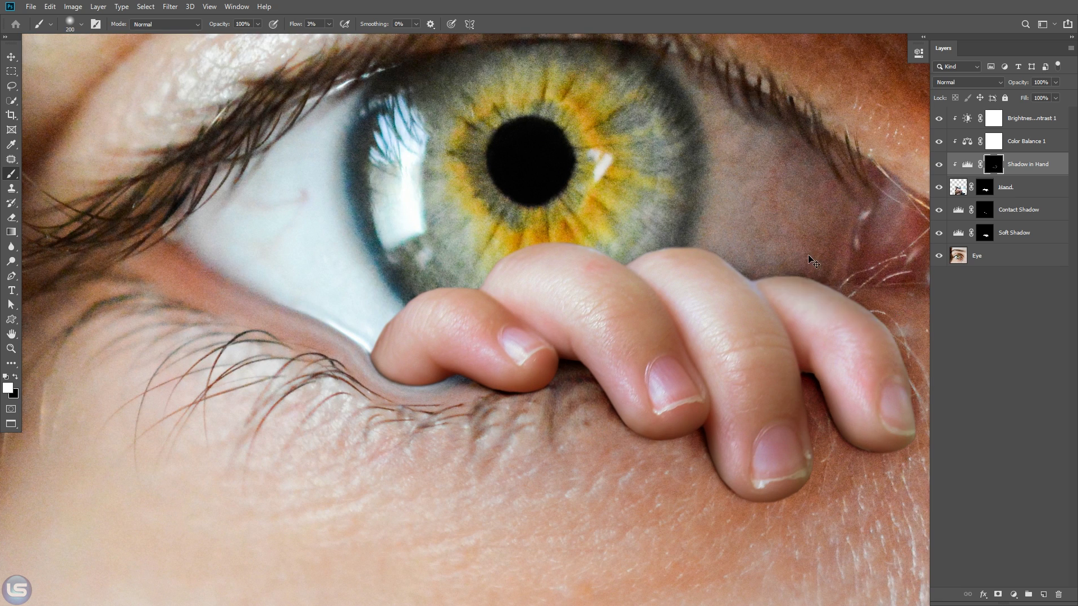
Shade the upper outer edges of the fourth and third fingers with a 125 px brush, redoing one stroke.
left_click_drag(814, 249, 626, 244)
mouse_move(719, 353)
left_mouse_down()
mouse_move(629, 274)
mouse_move(604, 270)
left_mouse_up()
mouse_move(705, 331)
left_mouse_down()
mouse_move(648, 282)
mouse_move(606, 270)
left_mouse_up()
key("ctrl+z")
mouse_move(705, 329)
left_mouse_down()
mouse_move(668, 296)
mouse_move(517, 241)
left_mouse_up()
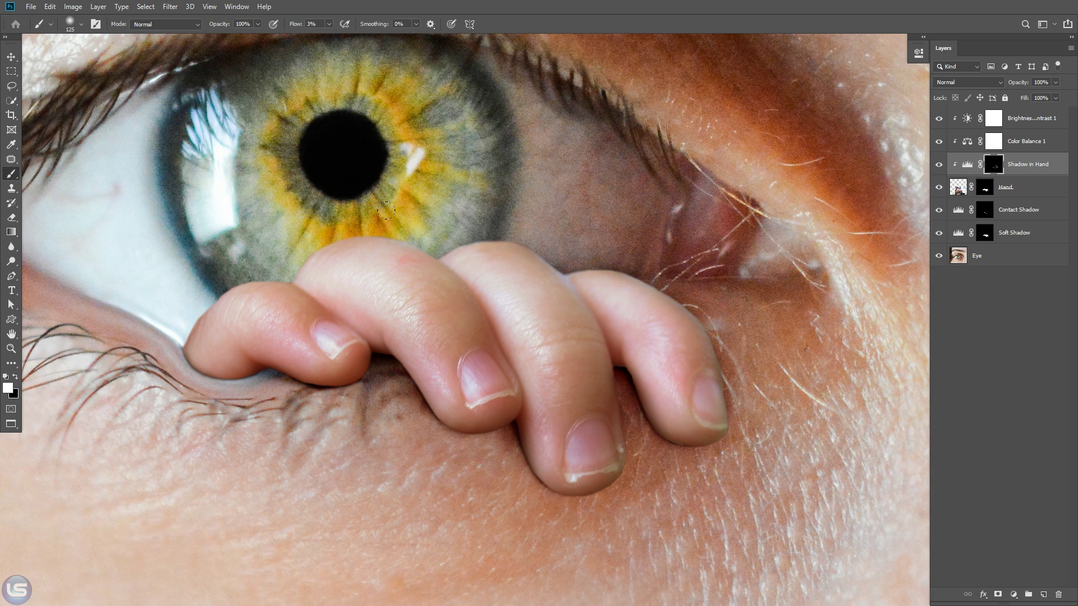
Check the whole image with the Shadow in Hand layer hidden and shown, and save the document.
key("ctrl+minus")
key("ctrl+minus")
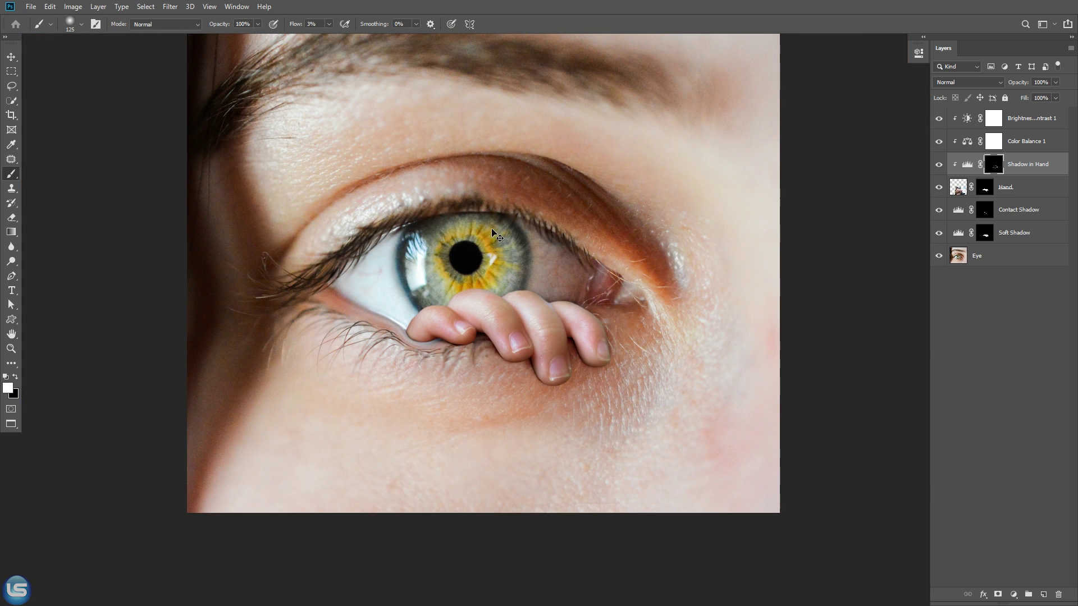
left_click(939, 165)
left_click(12, 58)
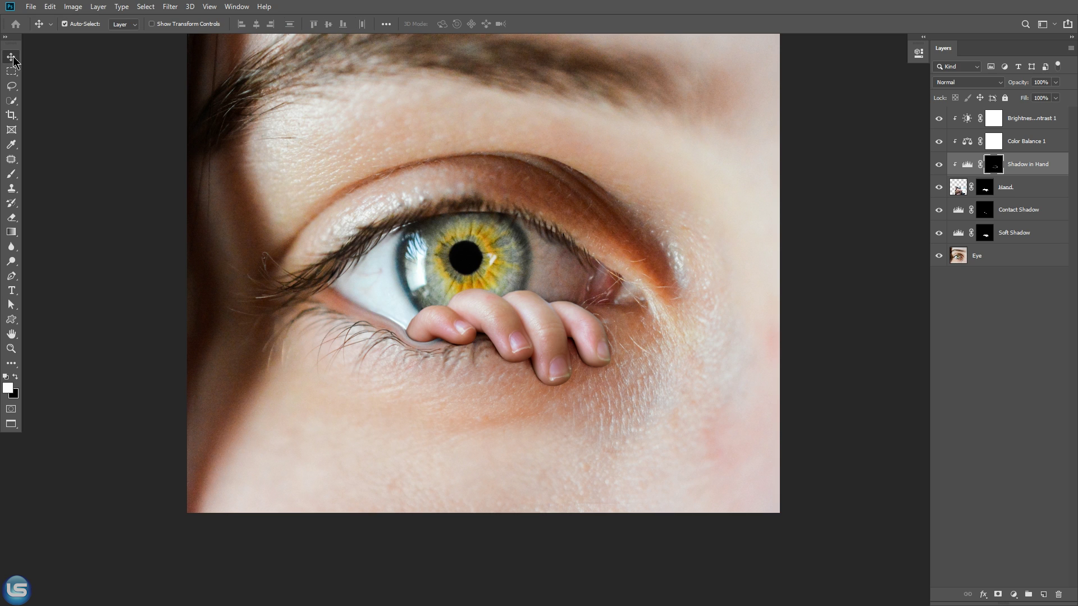
key("ctrl+s")
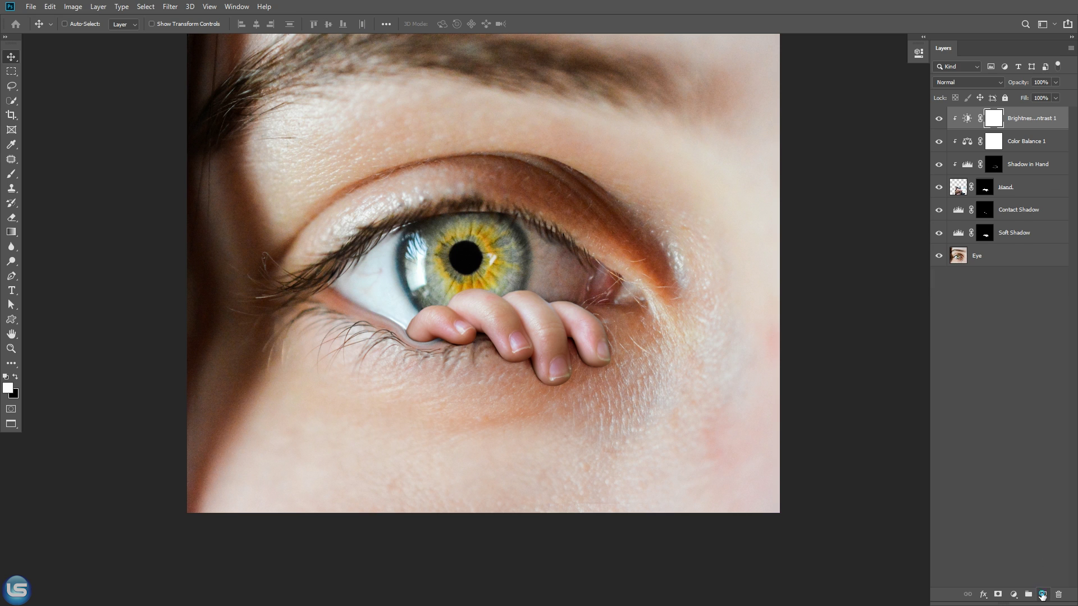
Add a new empty layer above the Brightness/Contrast adjustment and name it Dodge & Burn.
left_click(1043, 595)
double_click(981, 119)
type("Dodge")
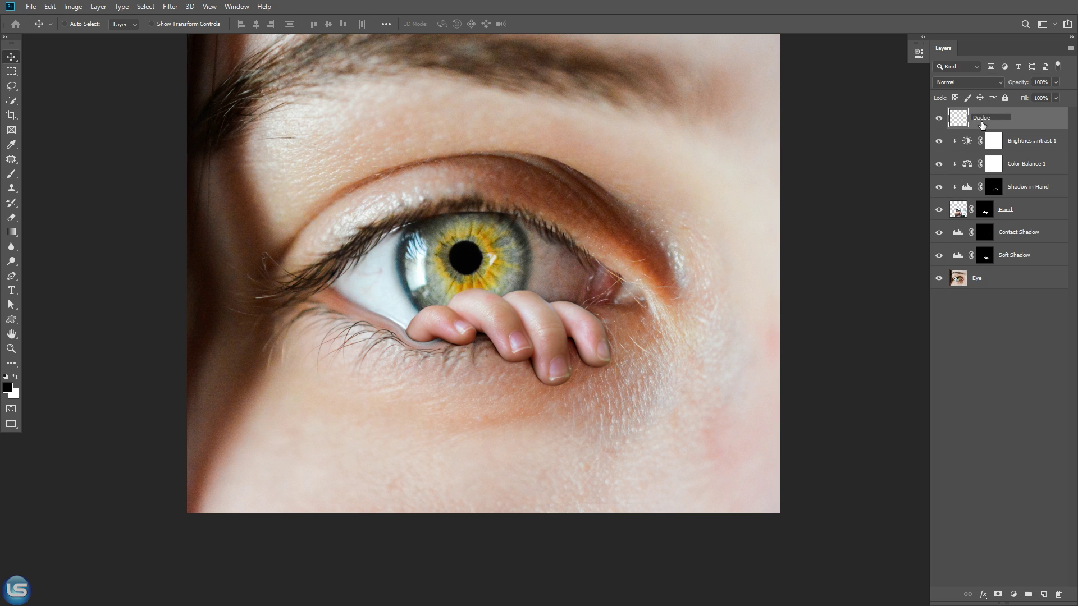
type(" & Burn")
key("Return")
Fill the Dodge & Burn layer with 50% gray (#808080) using the Paint Bucket tool.
left_click(12, 232)
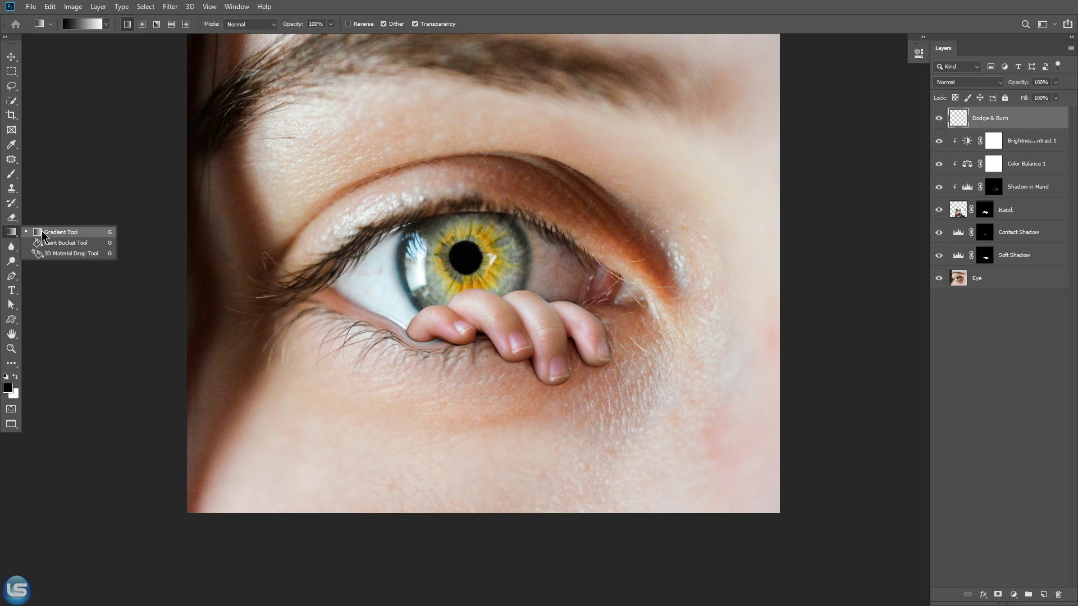
left_click(57, 241)
left_click(8, 388)
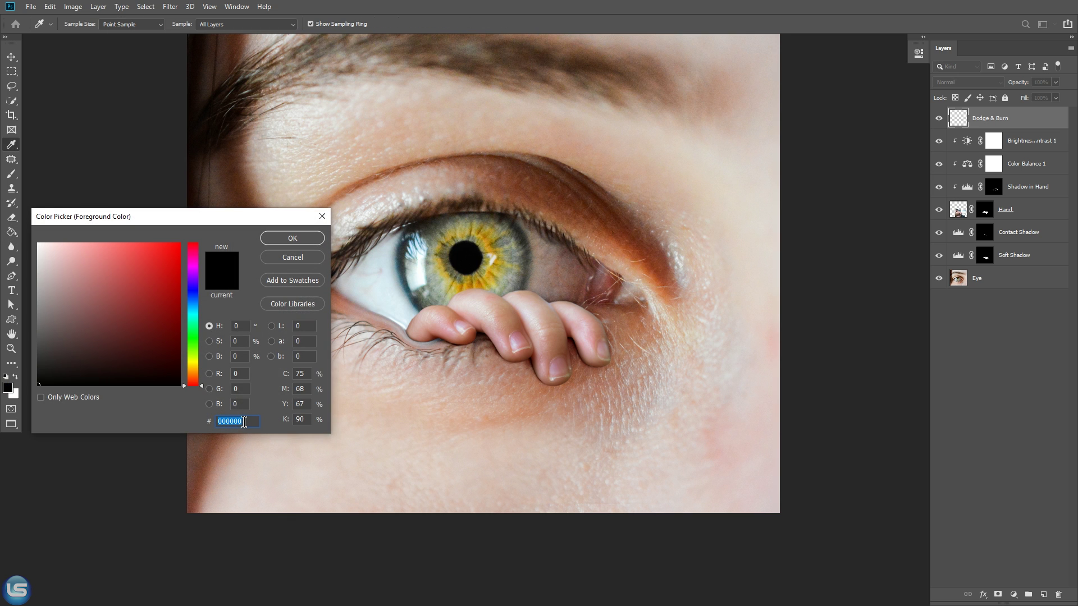
double_click(240, 357)
type("50")
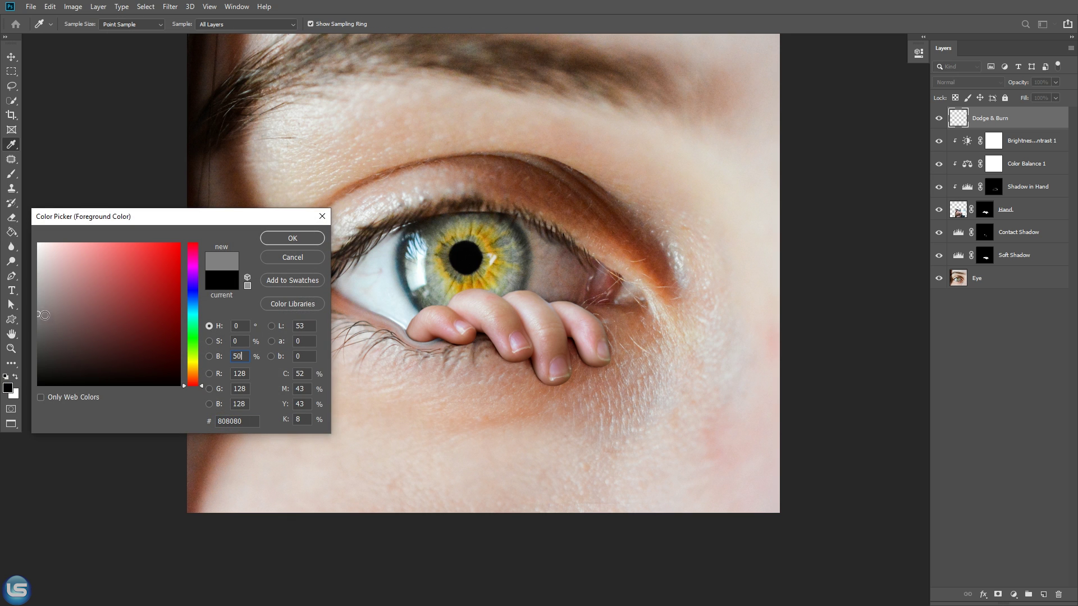
left_click(284, 239)
left_click(338, 113)
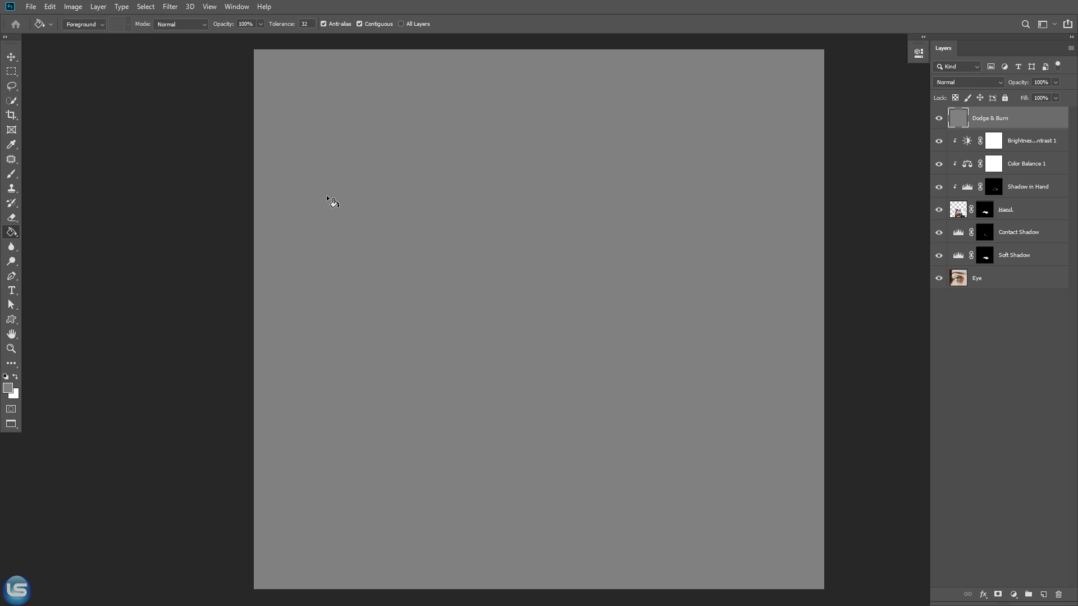
Set the Dodge & Burn layer's blend mode to Overlay and compare the image with the layer hidden and shown.
left_click(11, 57)
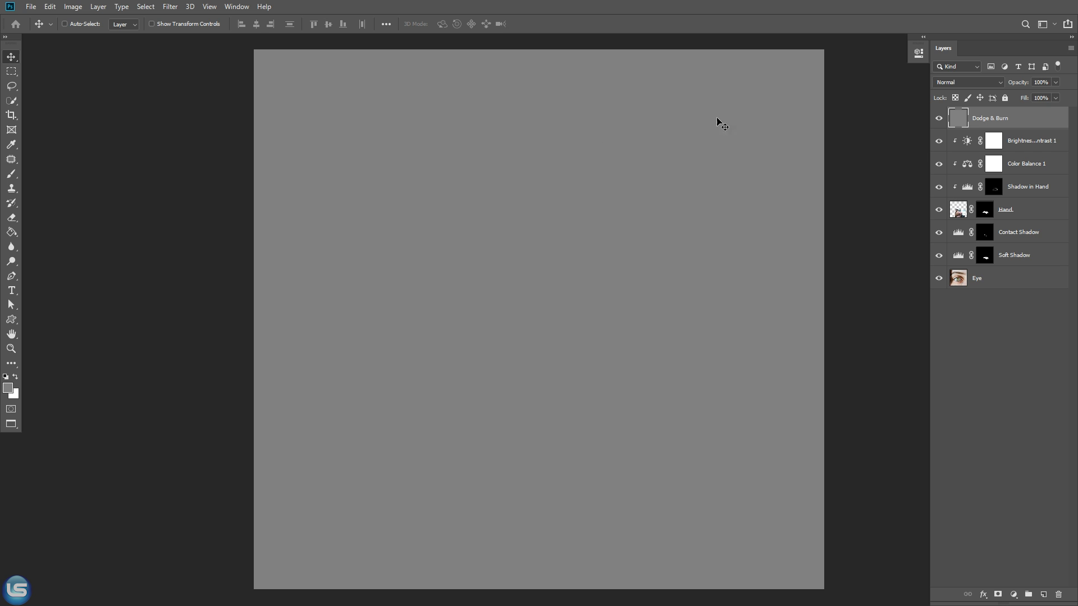
left_click(946, 83)
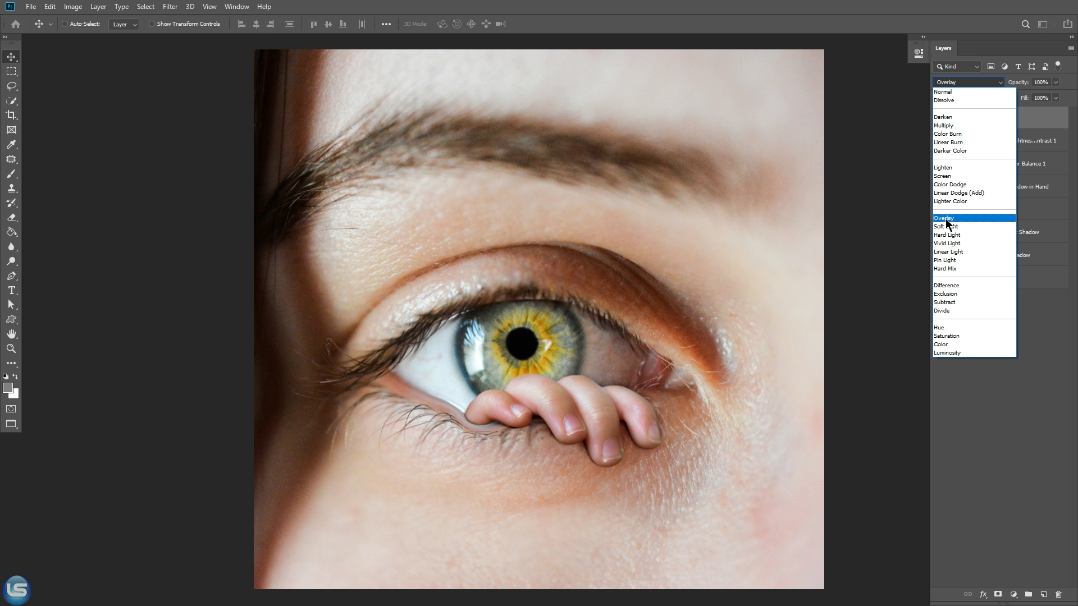
left_click(945, 218)
left_click(939, 119)
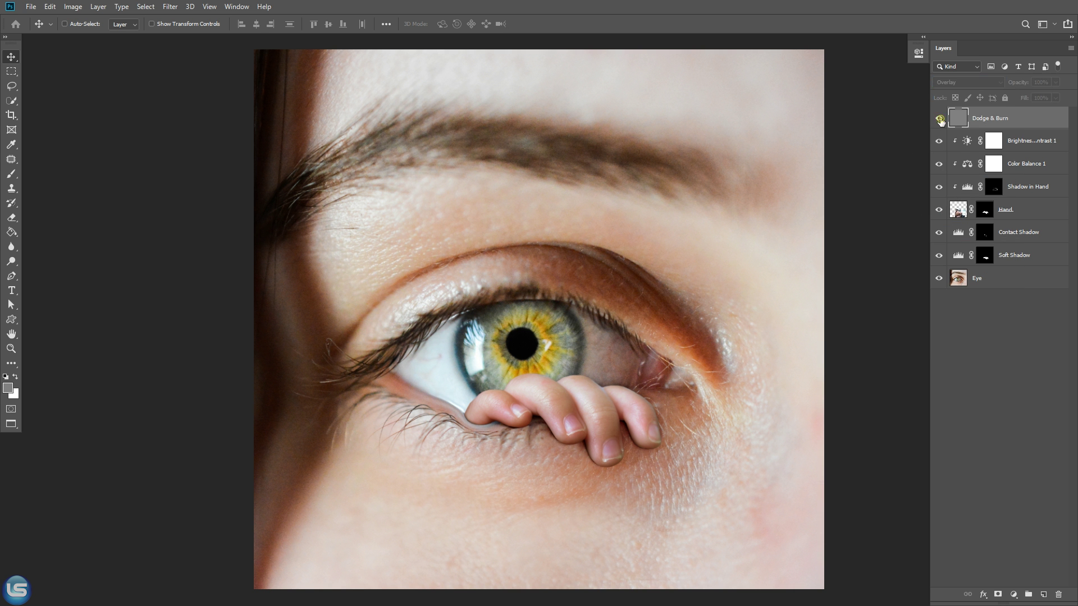
left_click(940, 120)
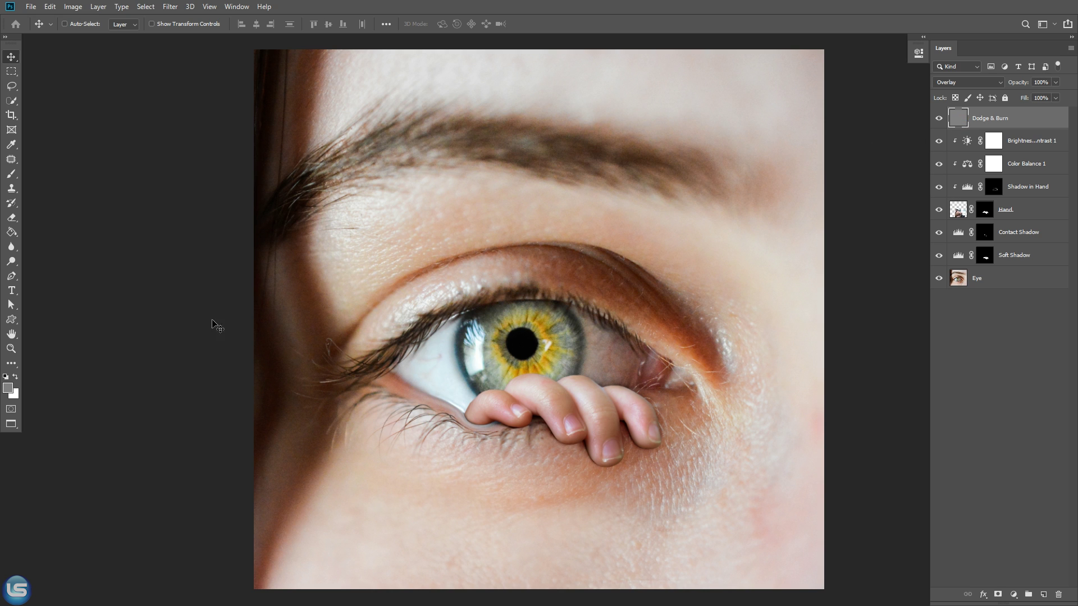
Prepare the Brush tool for dodging and burning with white foreground, black (#000000) background and 2% flow.
left_click(11, 174)
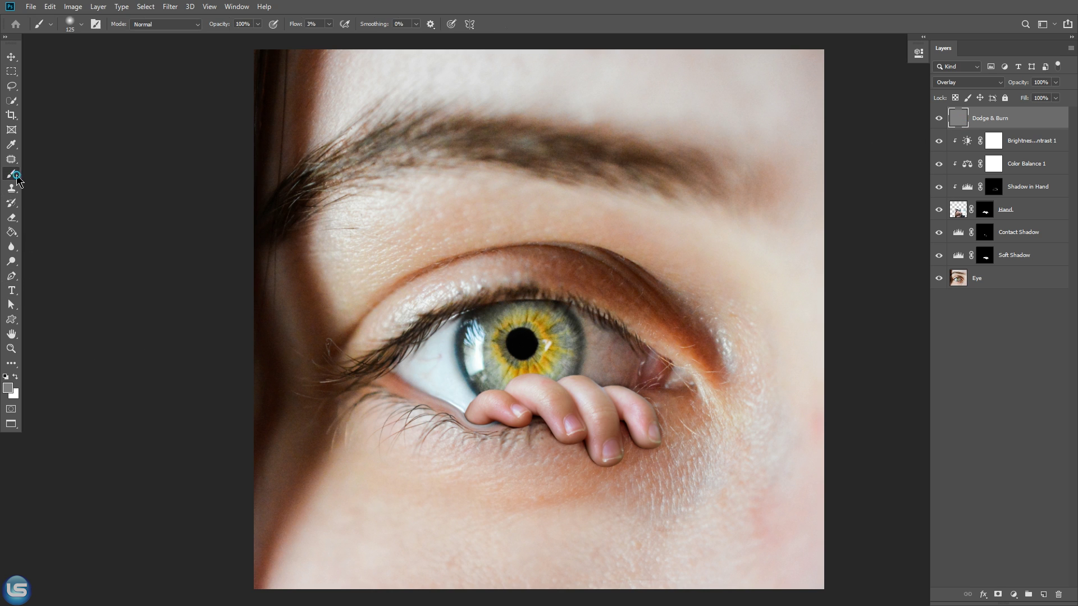
left_click(8, 387)
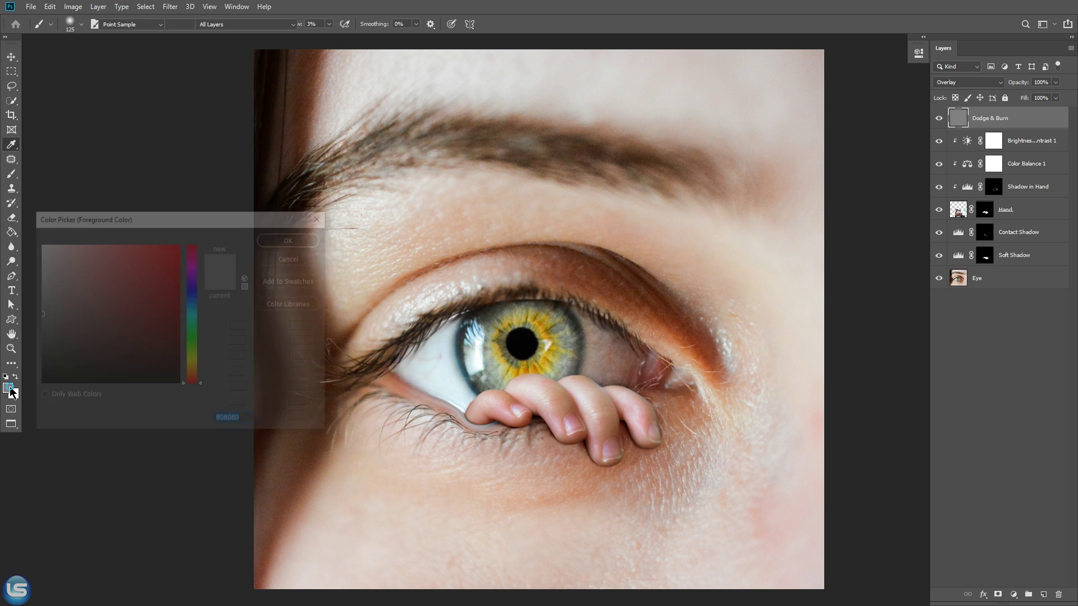
type("000000")
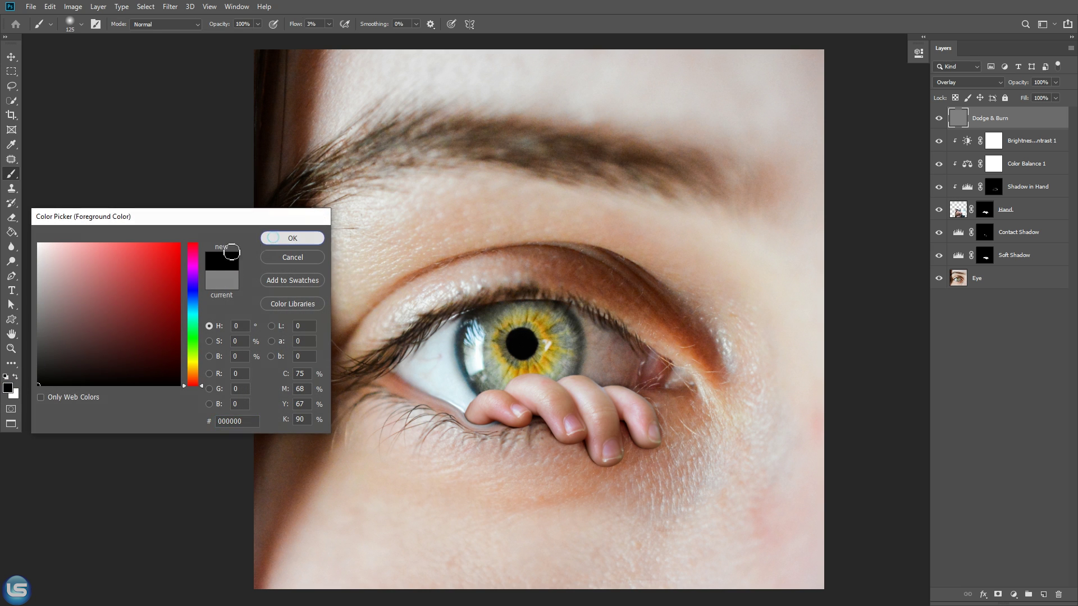
left_click(293, 238)
left_click(16, 377)
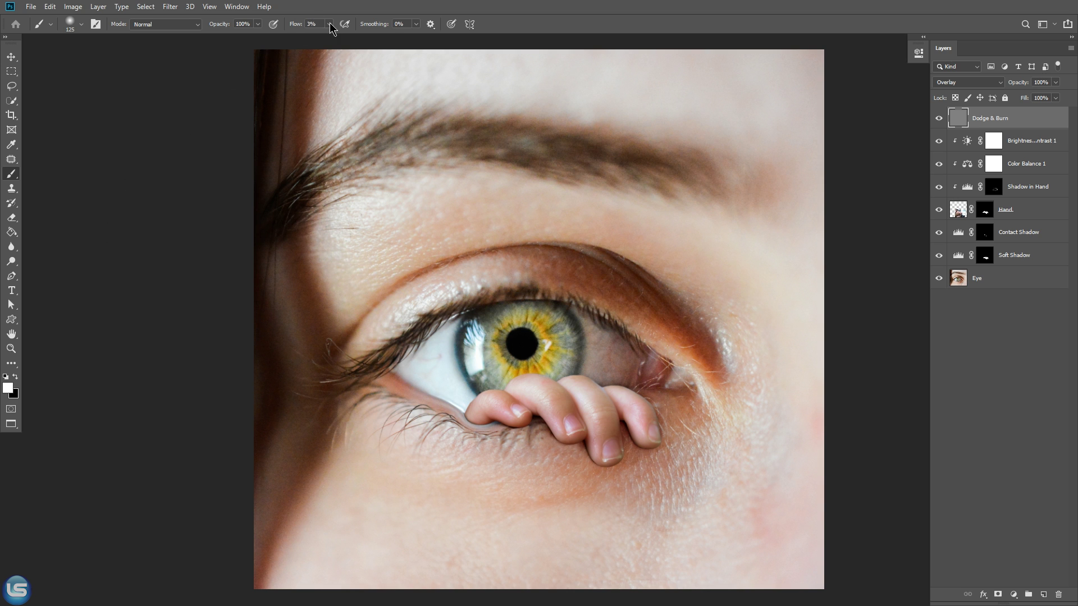
left_click_drag(328, 24, 328, 37)
key("ctrl+equal")
key("ctrl+equal")
key("ctrl+equal")
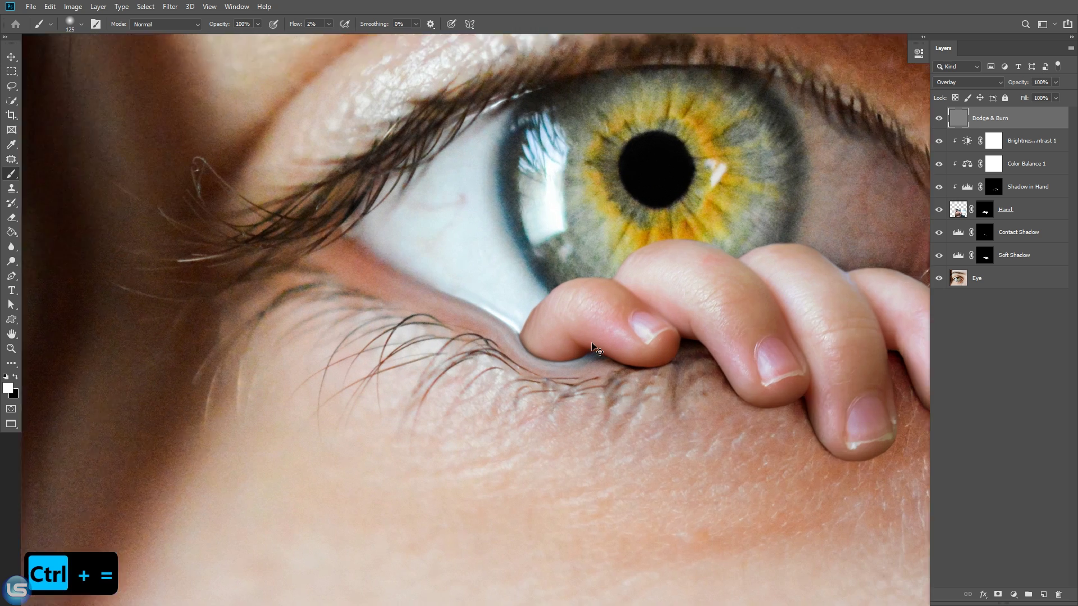
Dodge the lower-lid skin just below the leftmost finger with soft white strokes at 2% flow.
key("bracketright")
key("bracketright")
key("bracketright")
key("bracketright")
key("bracketright")
key("bracketright")
key("bracketright")
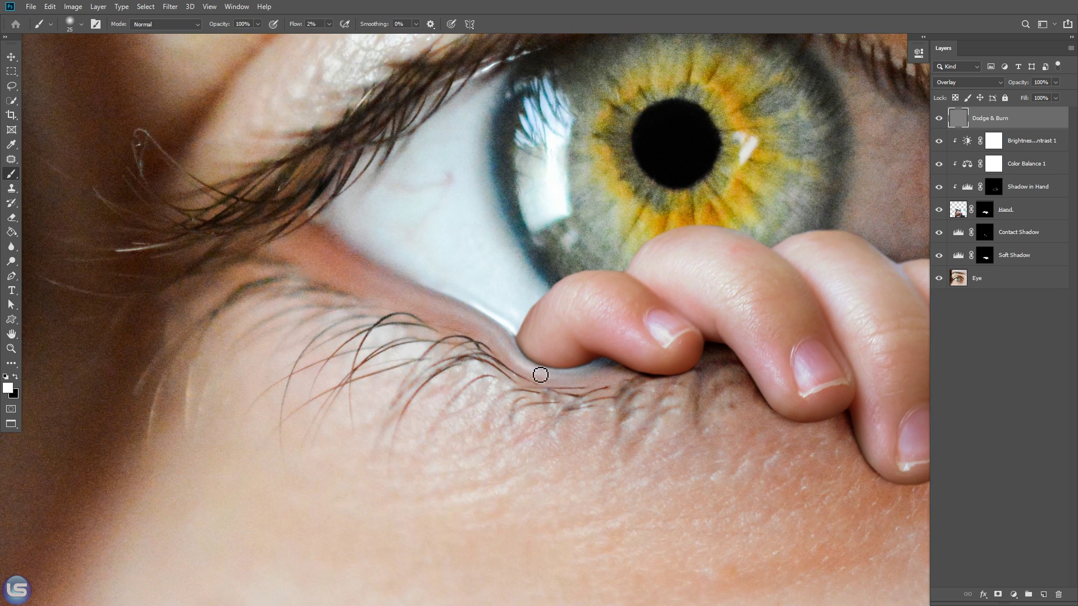
mouse_move(539, 375)
left_mouse_down()
mouse_move(514, 365)
mouse_move(494, 433)
left_mouse_up()
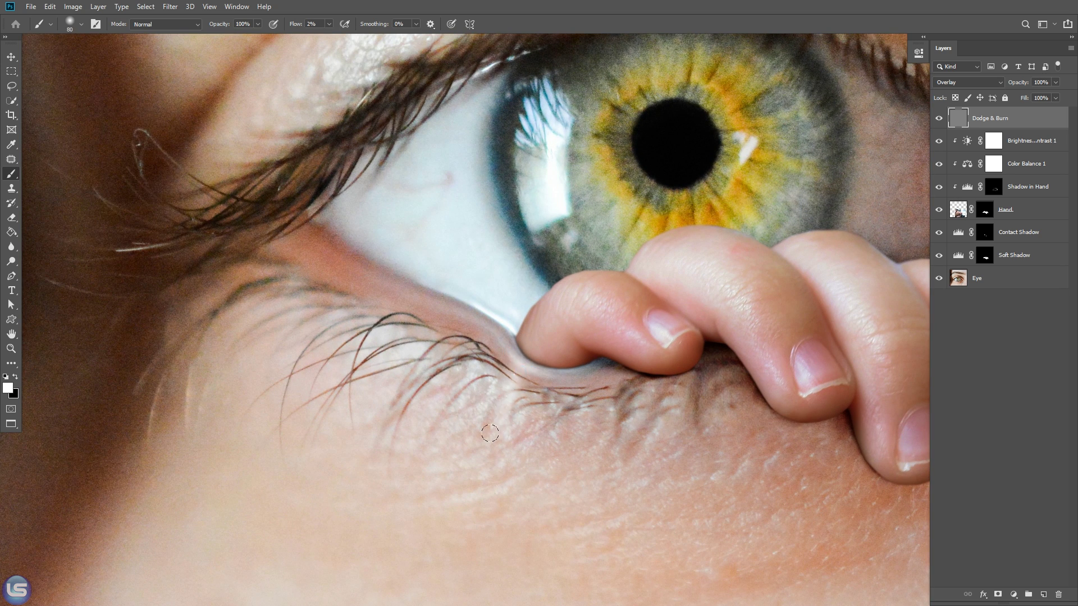
key("bracketright")
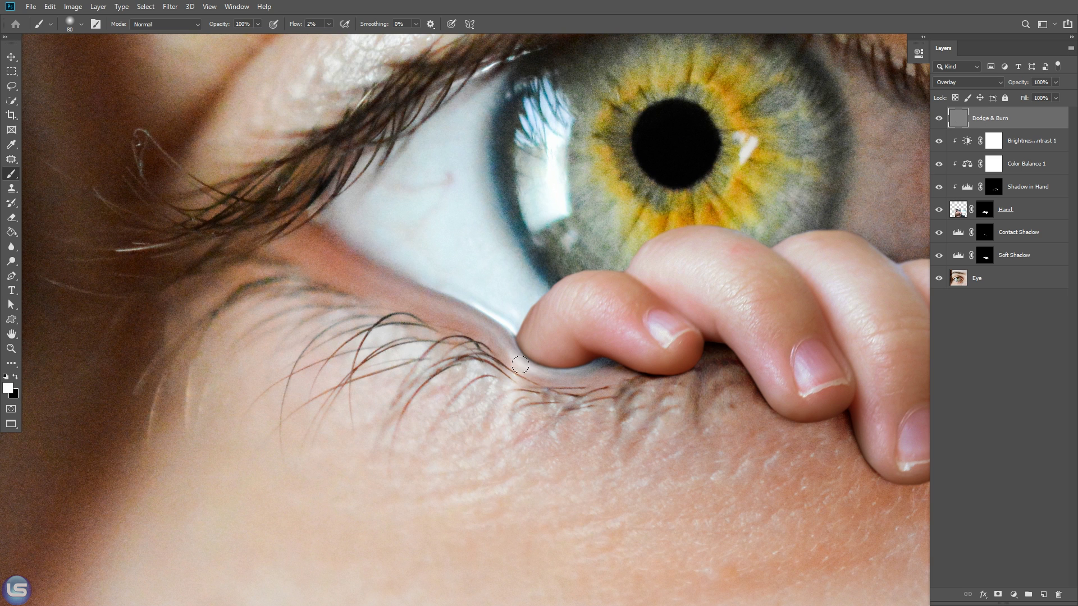
Burn a soft black shadow into the skin beside the highlight below the leftmost finger at 2% flow.
key("bracketleft")
key("bracketleft")
key("bracketleft")
key("bracketleft")
key("bracketleft")
key("bracketleft")
key("bracketleft")
key("bracketleft")
key("bracketleft")
key("bracketleft")
key("x")
right_click(390, 332)
left_click_drag(448, 250, 457, 250)
left_click(647, 420)
right_click(463, 289)
left_click(455, 281)
key("bracketright")
key("bracketright")
key("bracketright")
key("bracketright")
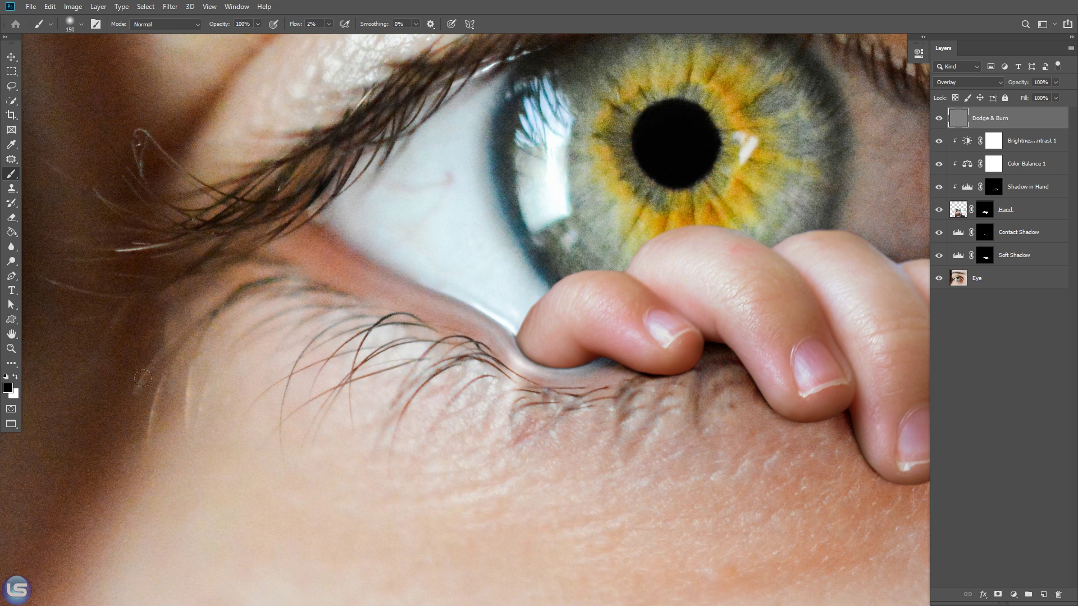
Strengthen the white highlight on the lid fold below the leftmost finger with a smaller soft brush.
key("x")
key("bracketleft")
key("bracketleft")
key("bracketleft")
key("bracketleft")
key("bracketleft")
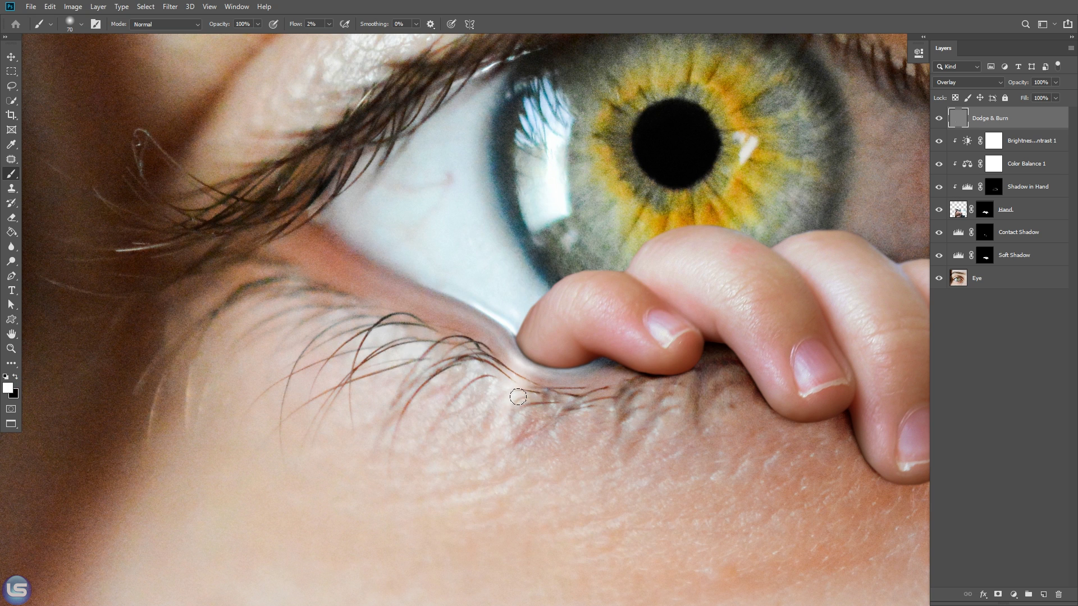
key("bracketright")
key("bracketright")
key("bracketright")
key("bracketright")
Shade a second skin fold below the gap between the first two fingers, alternating white highlight and black shadow strokes.
key("ctrl+minus")
key("ctrl+plus")
key("x")
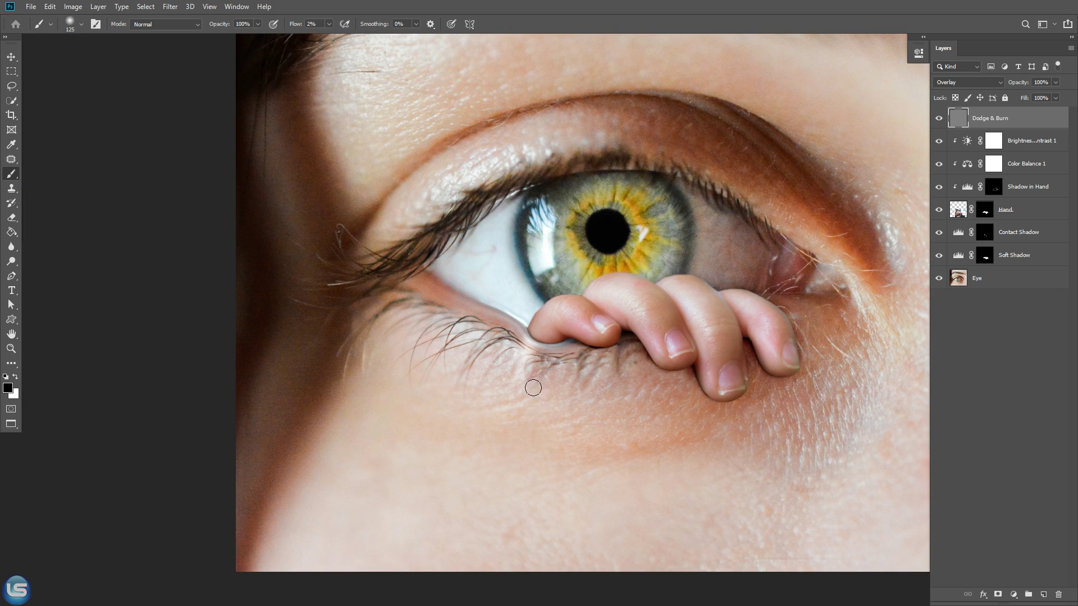
key("x")
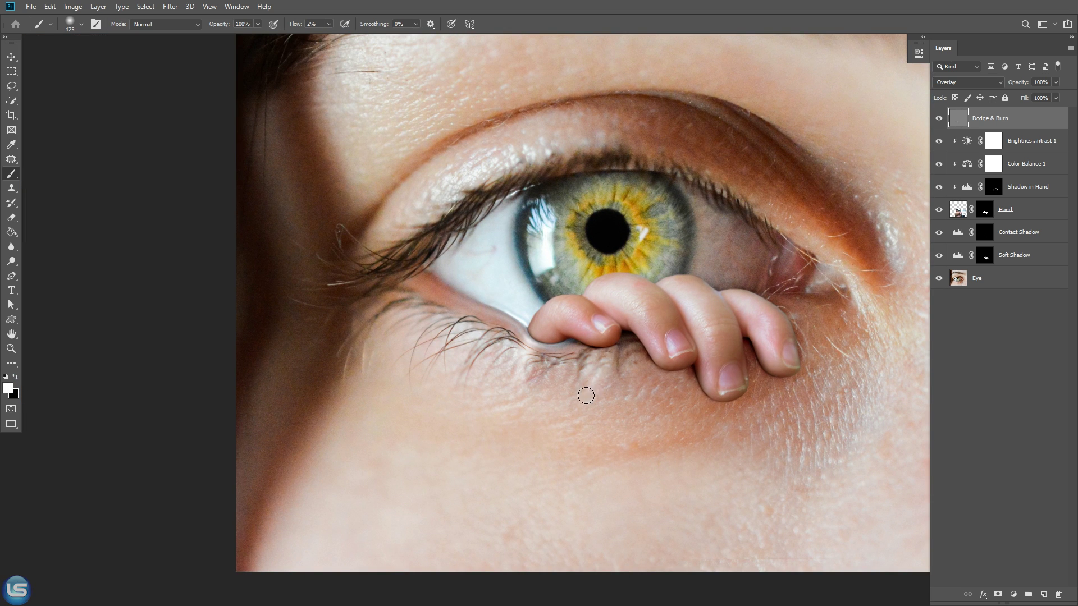
key("x")
key("x")
left_click_drag(585, 354, 575, 387)
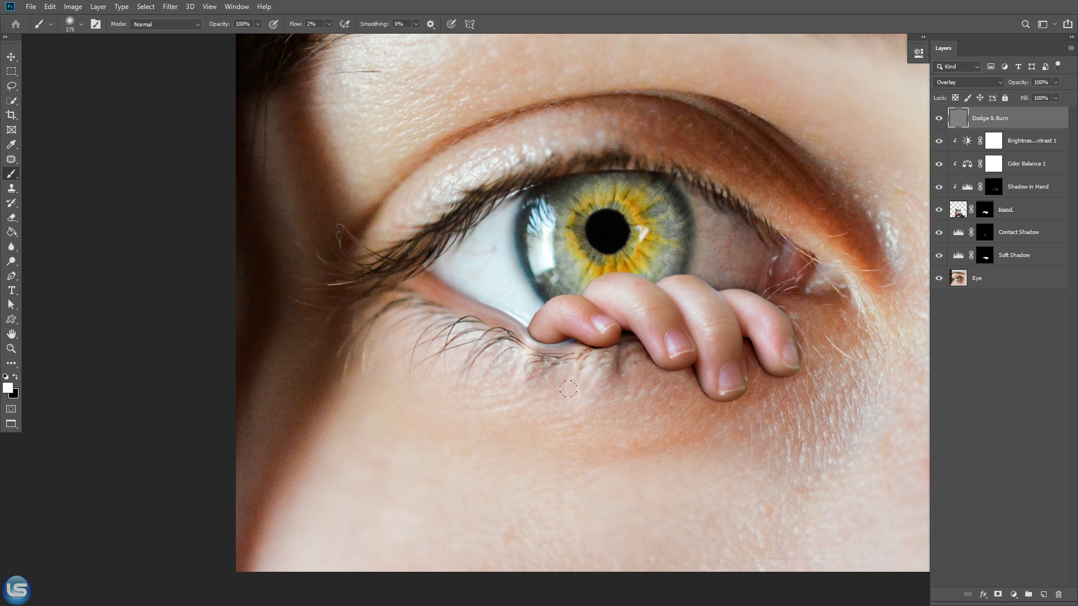
key("x")
mouse_move(595, 352)
left_mouse_down()
mouse_move(603, 389)
mouse_move(576, 381)
left_mouse_up()
key("x")
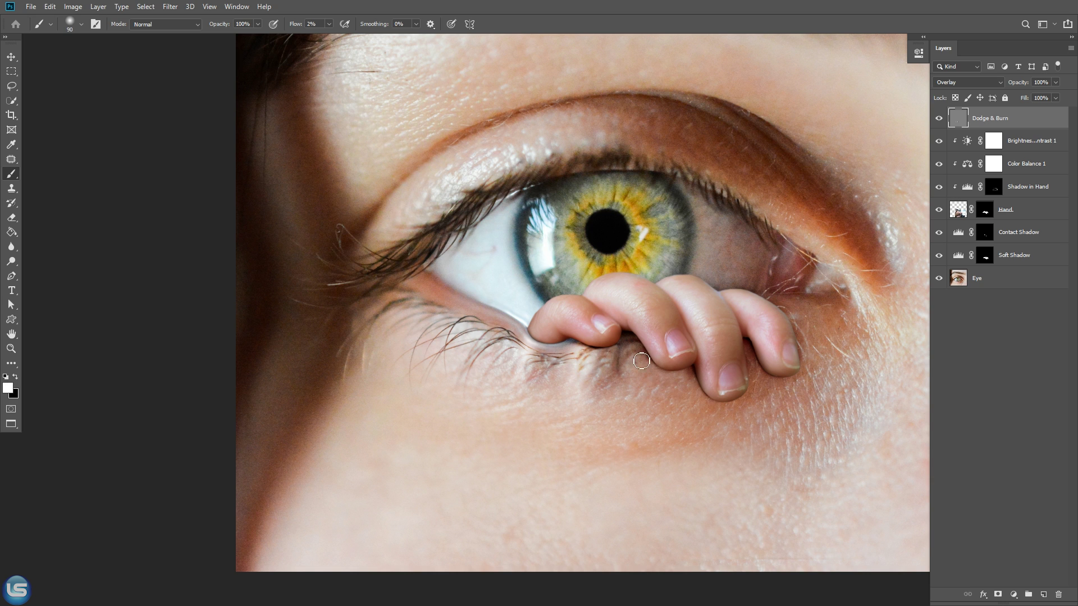
Undo the last stroke, lower the brush flow to 1%, and dodge the skin along the second and third fingertips in white.
key("ctrl+z")
left_click_drag(642, 361, 684, 380)
left_click(329, 24)
left_click(329, 38)
left_click(656, 375)
key("bracketleft")
key("bracketleft")
key("bracketleft")
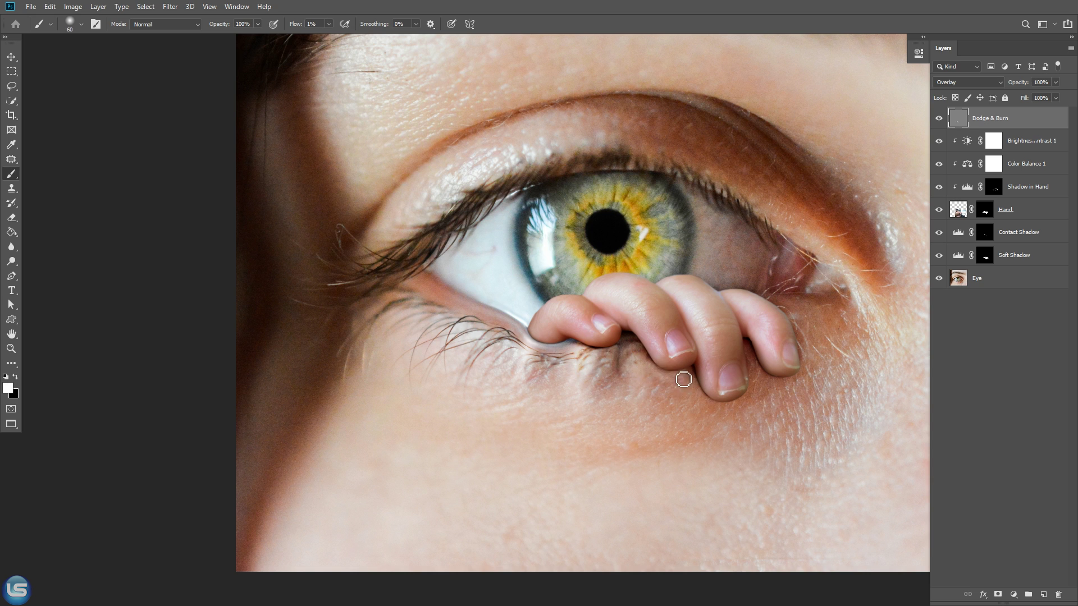
key("bracketright")
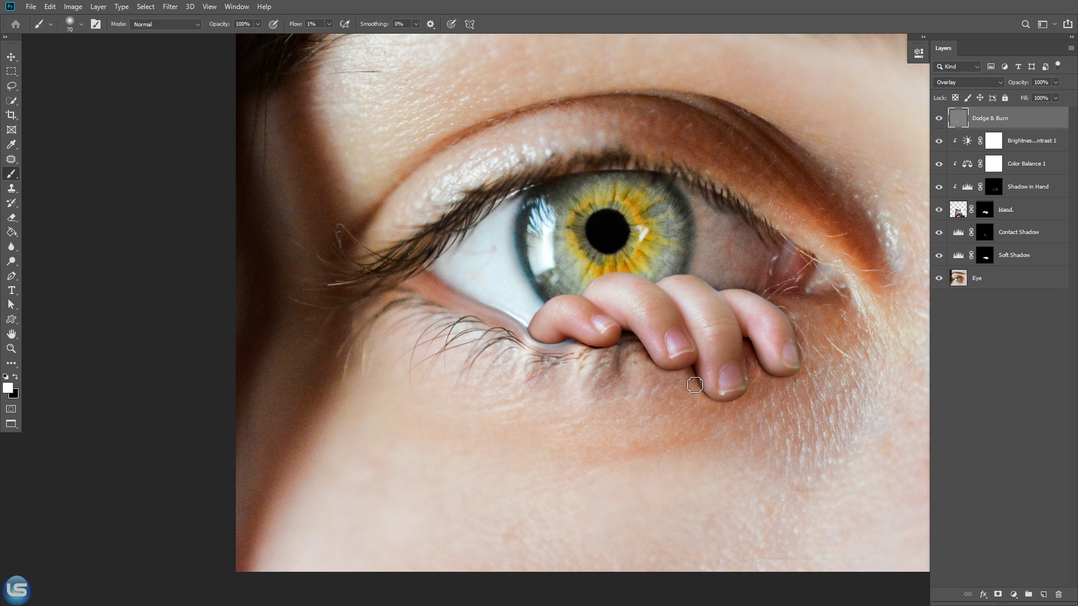
Review the dodge and burn shading in the whole image and save the document.
key("ctrl+minus")
key("ctrl+minus")
key("ctrl+minus")
key("bracketright")
key("bracketright")
key("bracketright")
key("bracketright")
key("bracketright")
key("bracketright")
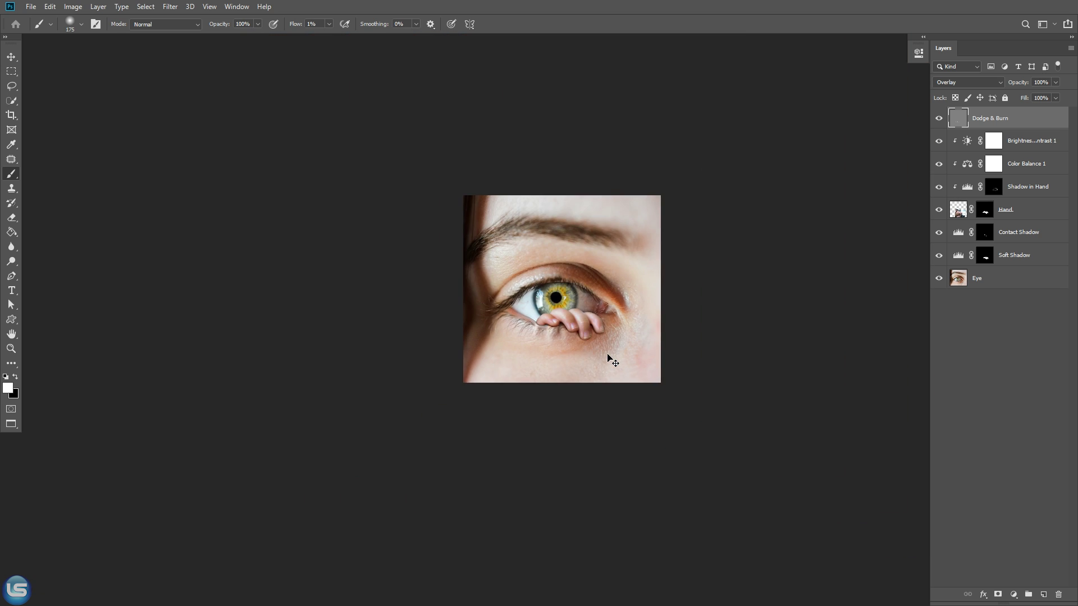
key("ctrl+plus")
key("ctrl+plus")
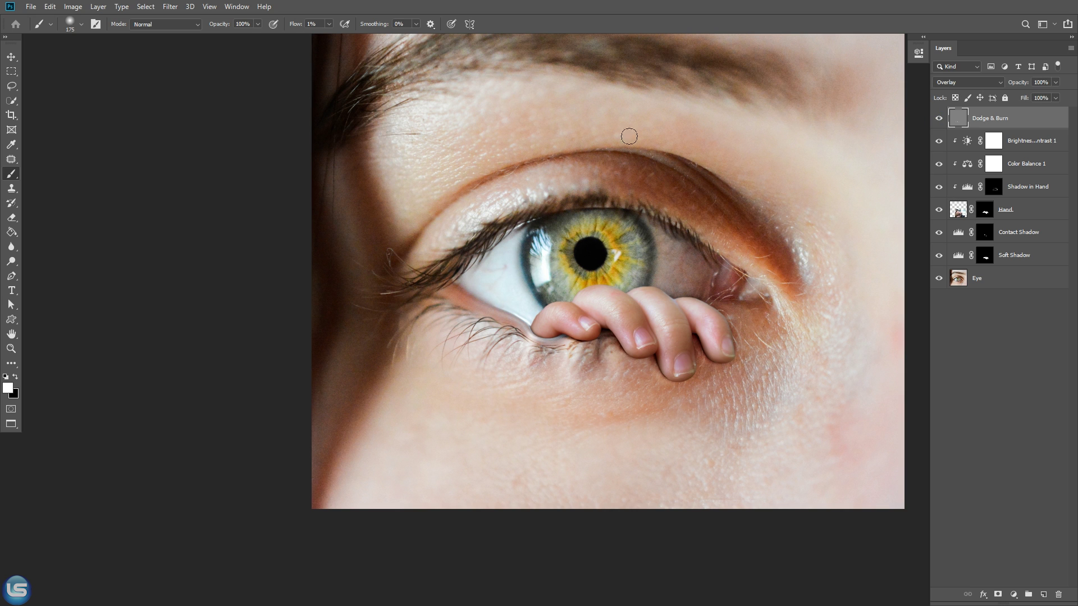
left_click(15, 57)
key("ctrl+s")
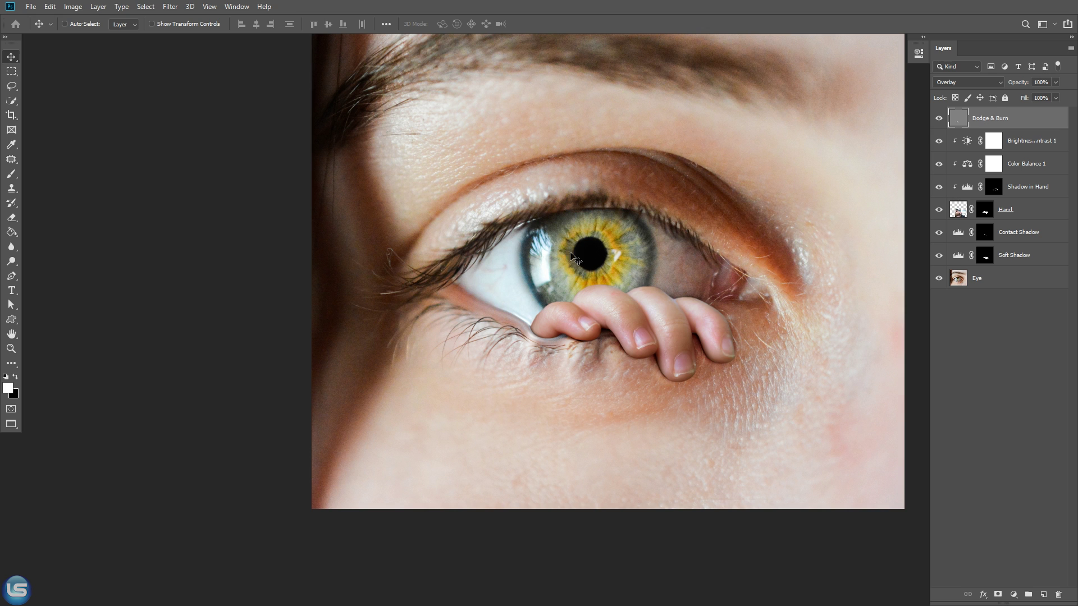
Add a Hue/Saturation adjustment above the Eye layer and target the Yellows by sampling the iris.
left_click(981, 284)
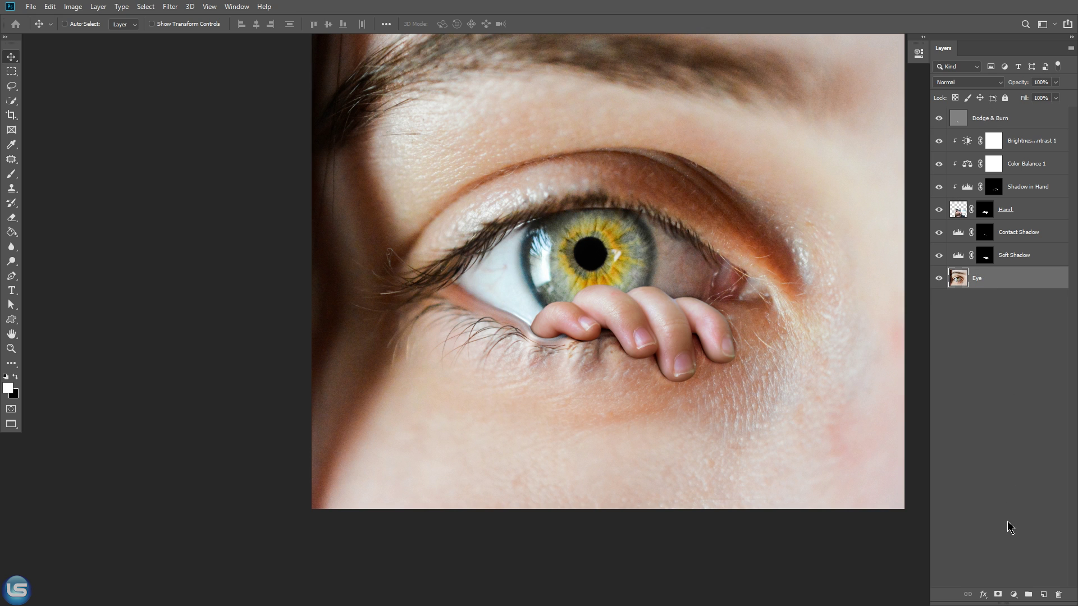
left_click(1014, 594)
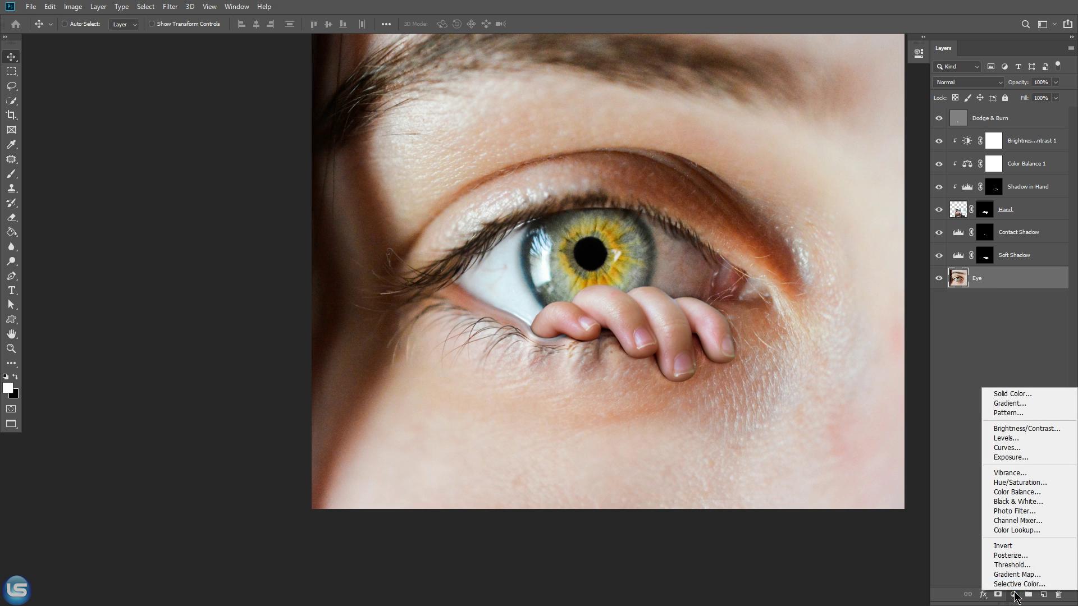
left_click(1009, 484)
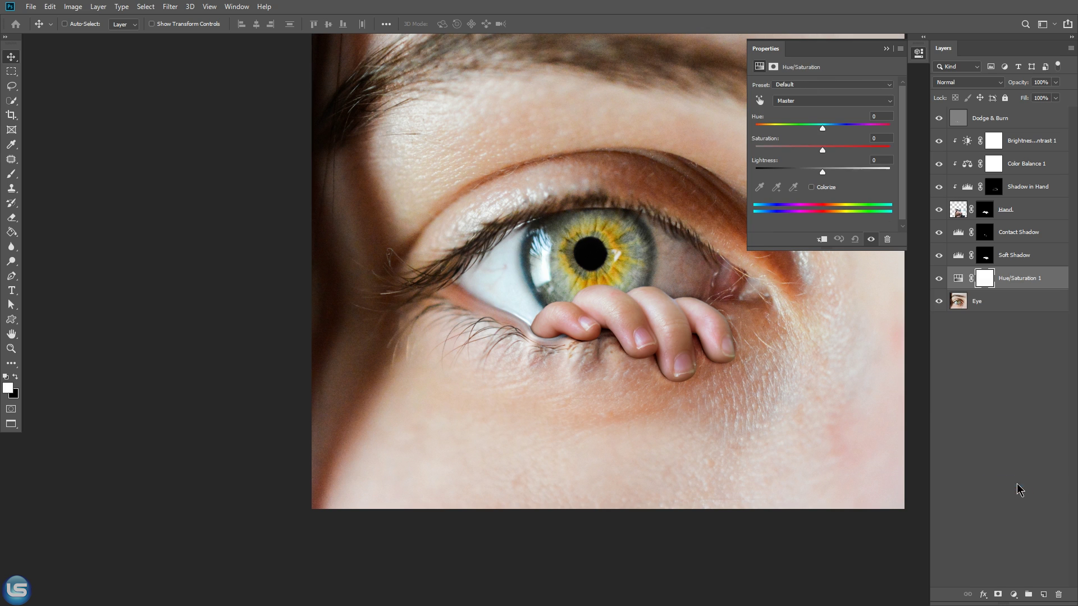
left_click(760, 103)
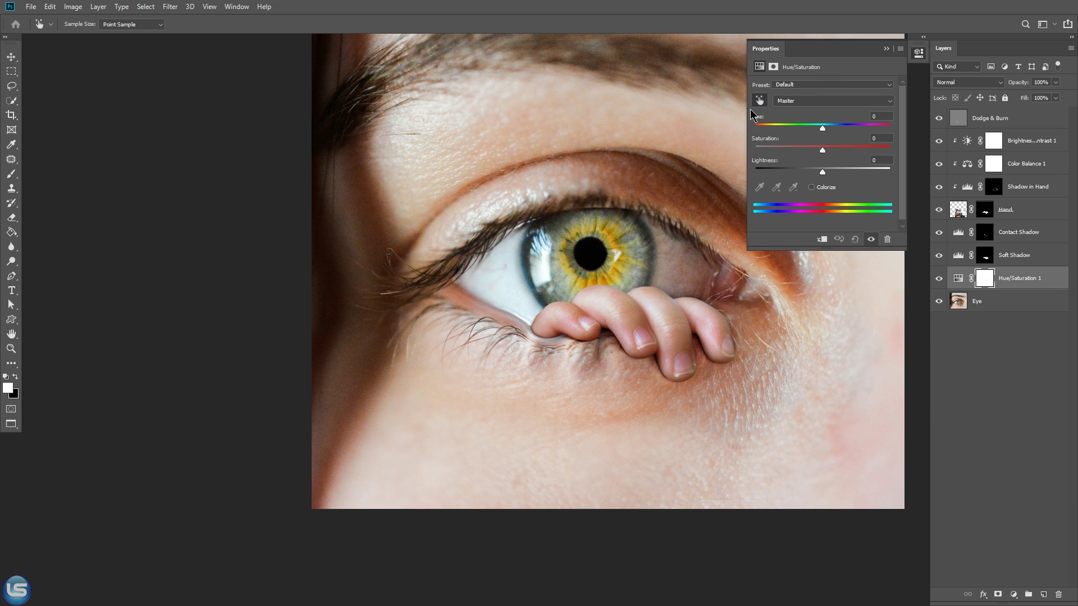
left_click(613, 240)
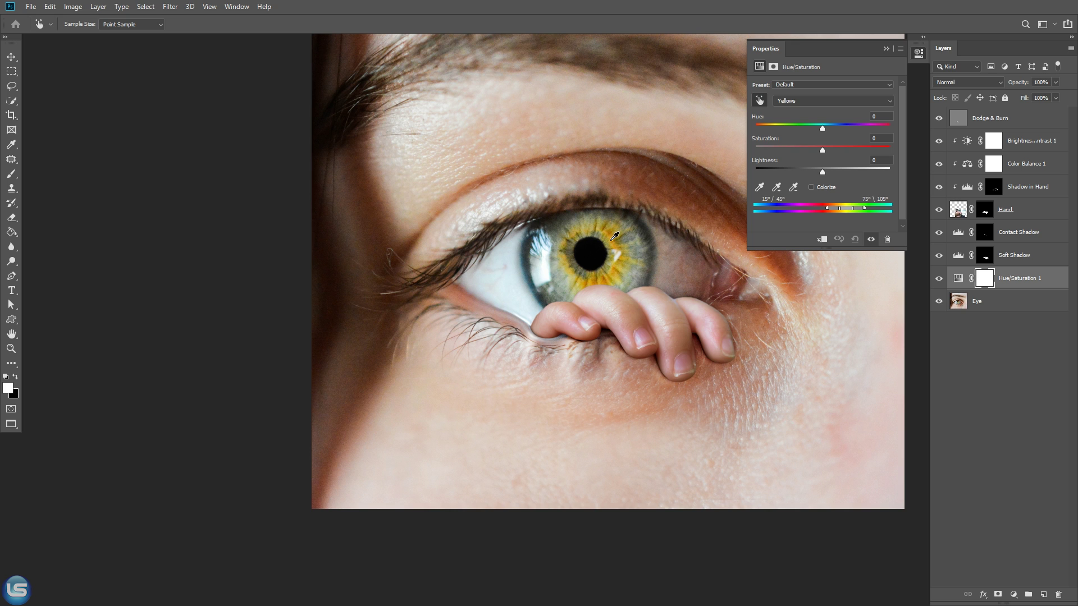
Set the Yellows' saturation to -41 and hue to -14, and compare the image with and without the adjustment.
left_click_drag(823, 152, 759, 133)
key("ctrl+z")
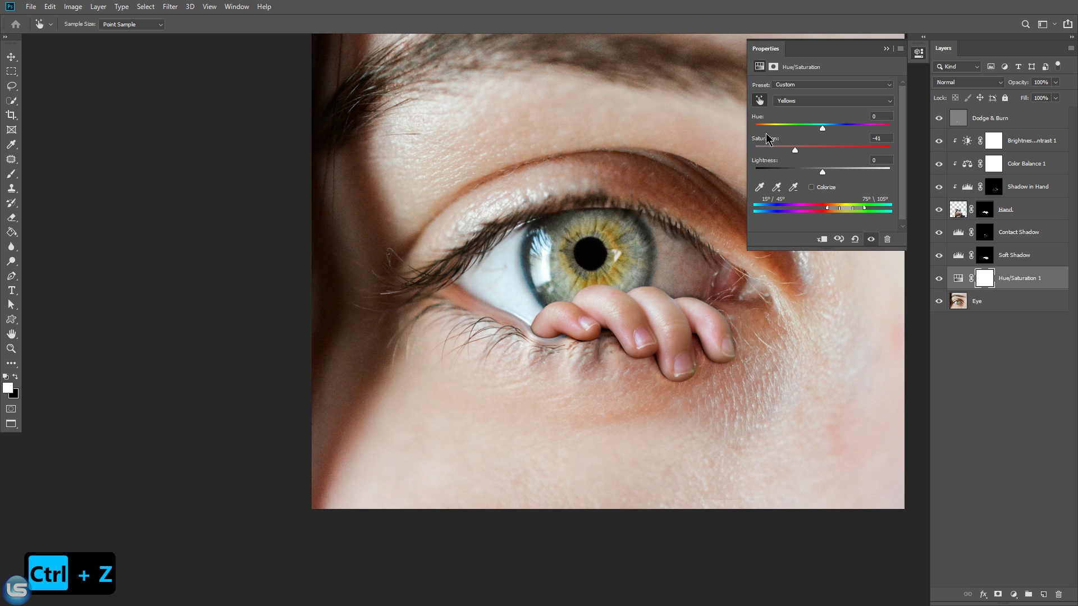
mouse_move(823, 128)
left_mouse_down()
mouse_move(807, 127)
mouse_move(819, 128)
left_mouse_up()
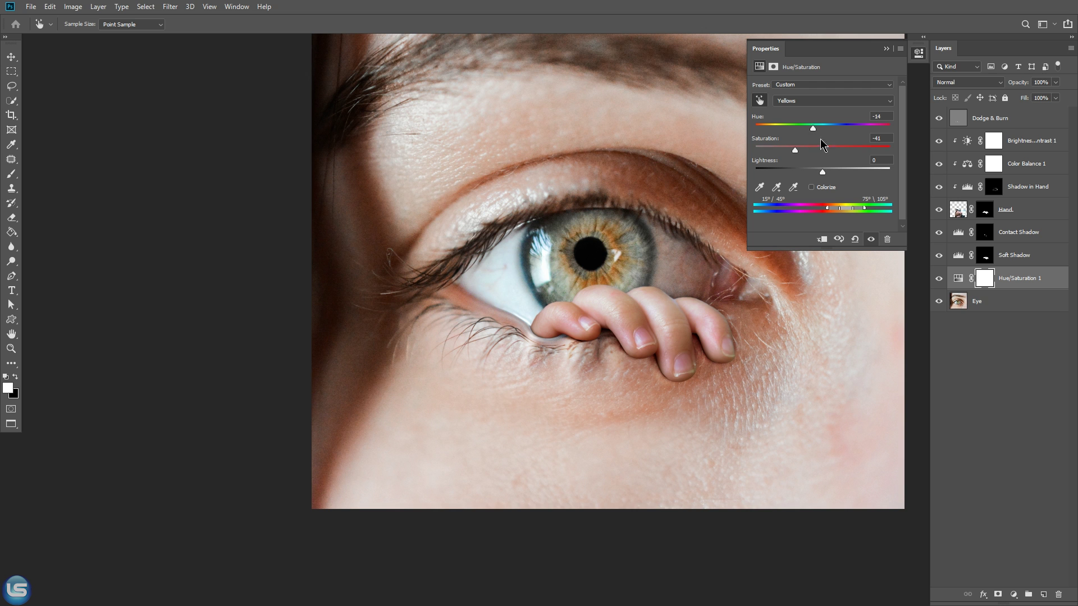
left_click(872, 239)
left_click(872, 238)
left_click(871, 239)
left_click(871, 239)
left_click(886, 48)
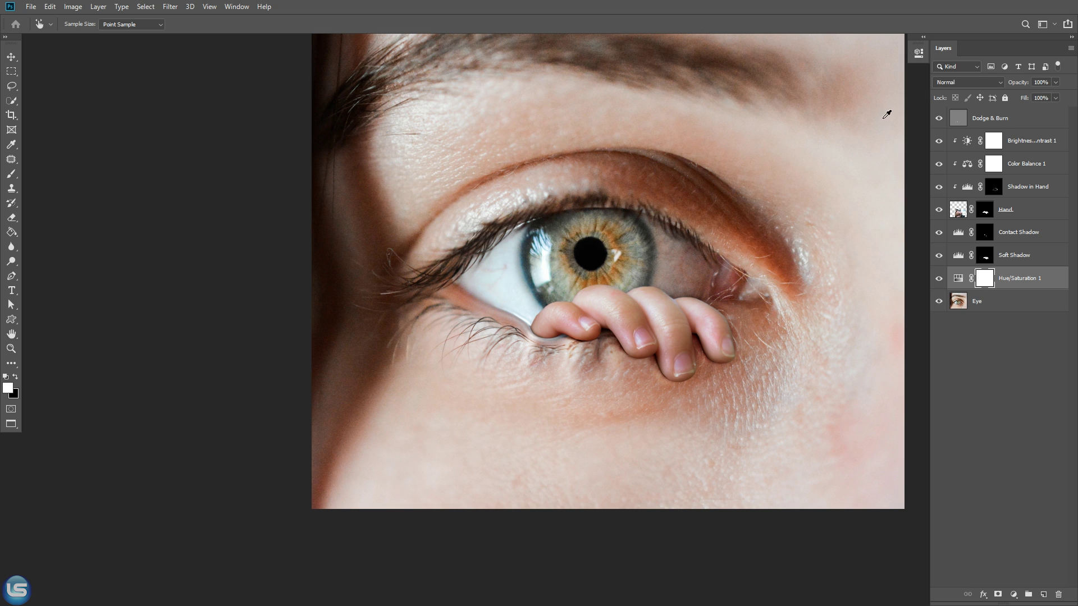
Invert the Hue/Saturation mask to black and paint the iris white on it at 100% brush flow.
key("ctrl+i")
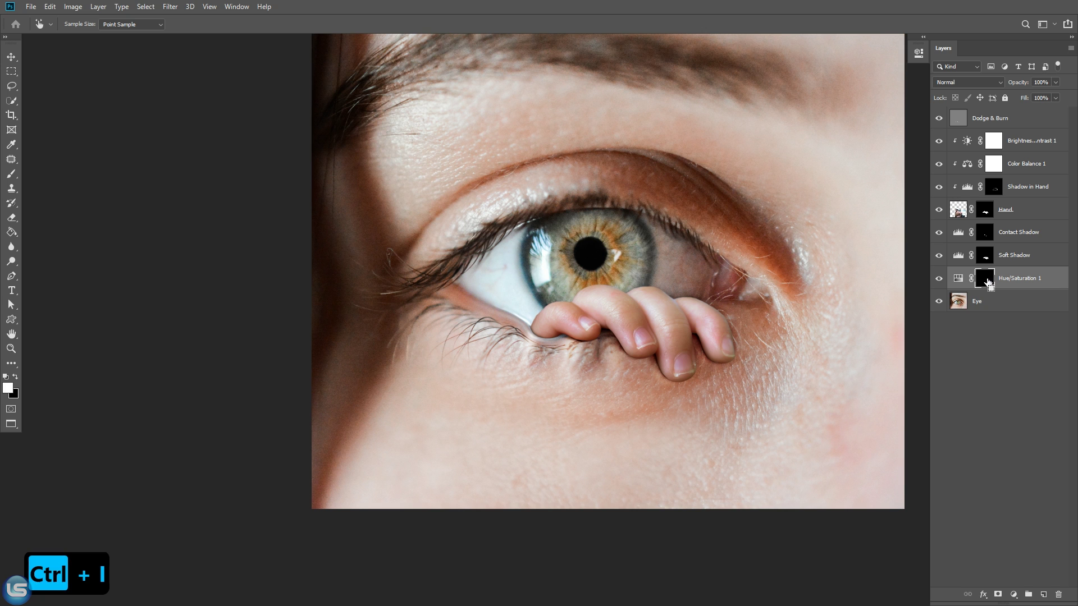
left_click(13, 176)
left_click(330, 25)
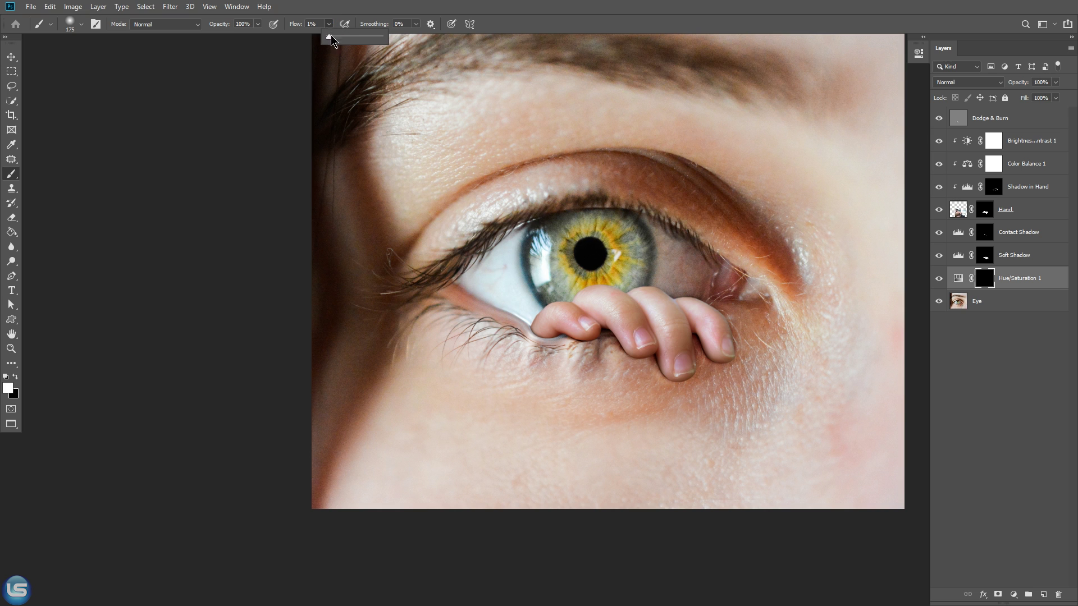
left_click_drag(327, 40, 471, 40)
mouse_move(566, 245)
left_mouse_down()
mouse_move(624, 238)
mouse_move(633, 270)
mouse_move(578, 279)
mouse_move(559, 250)
mouse_move(565, 279)
left_mouse_up()
left_click_drag(615, 227, 625, 234)
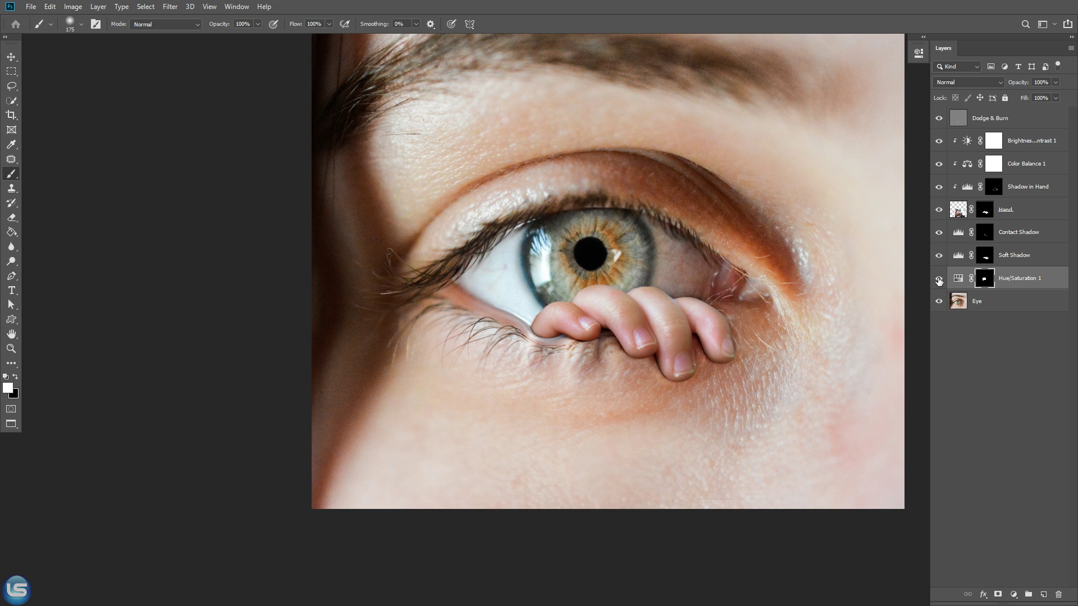
left_click(11, 58)
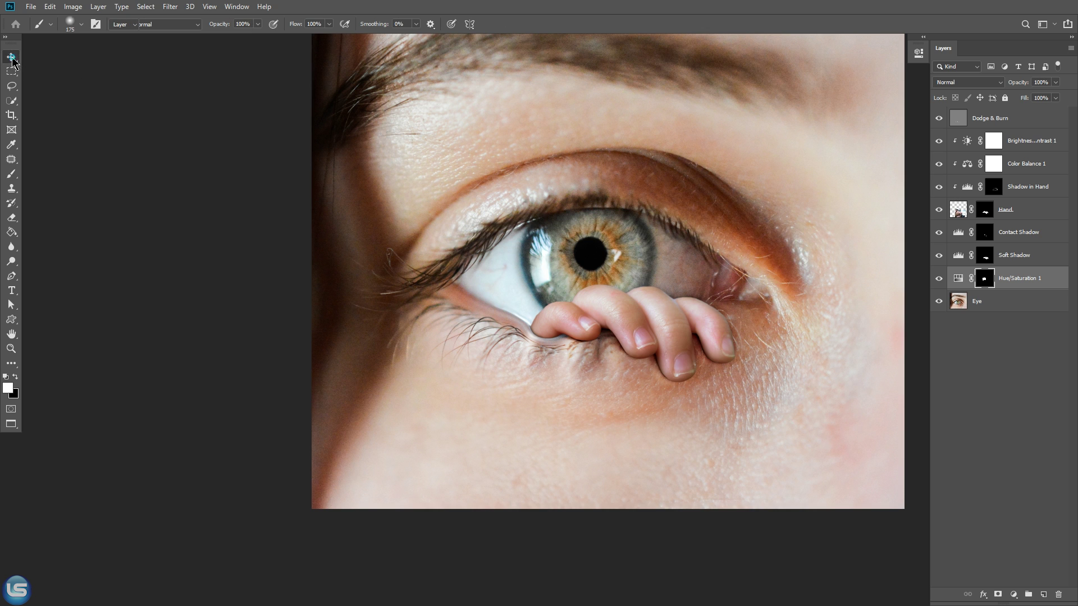
key("x")
key("ctrl+0")
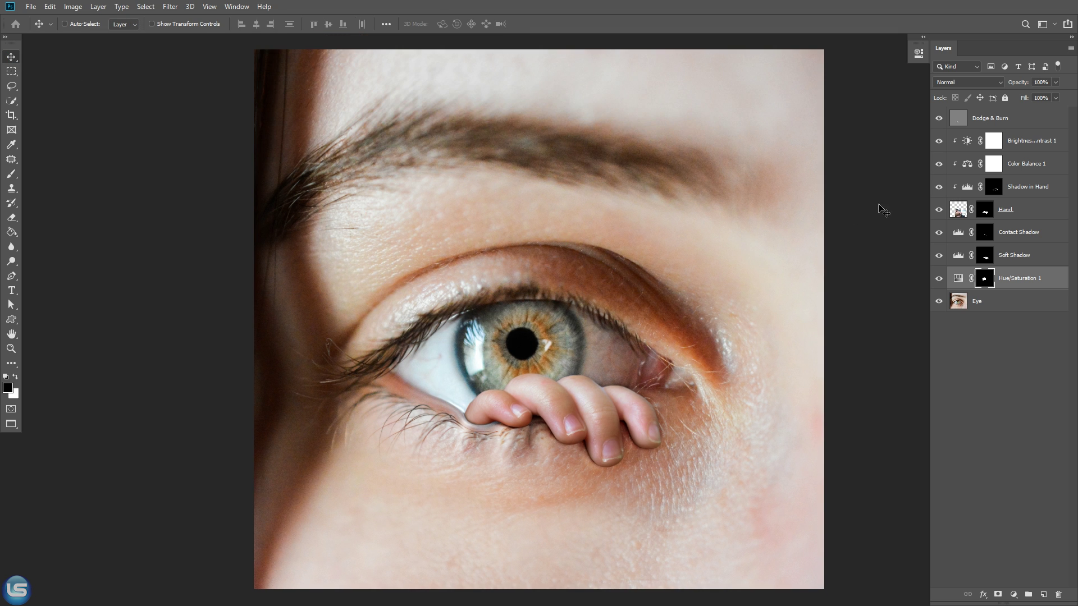
Compare the image with the Dodge & Burn layer hidden and shown.
left_click(964, 125)
key("x")
left_click(939, 118)
left_click(939, 117)
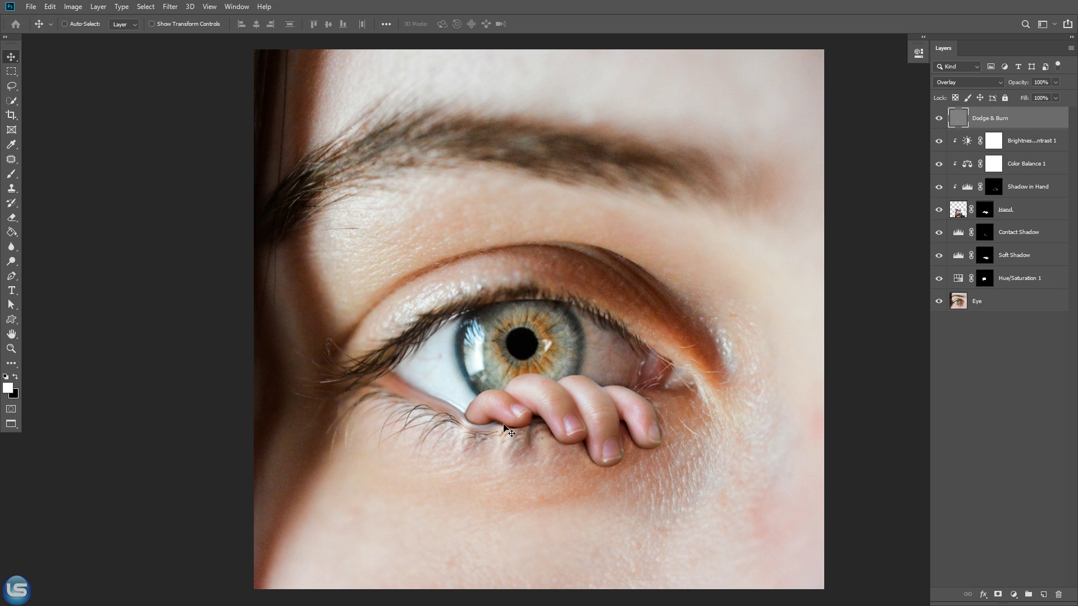
Isolate the Dodge & Burn layer, cover its middle highlight and shadow pair with sampled gray, and show all layers again.
left_click(939, 121, "alt")
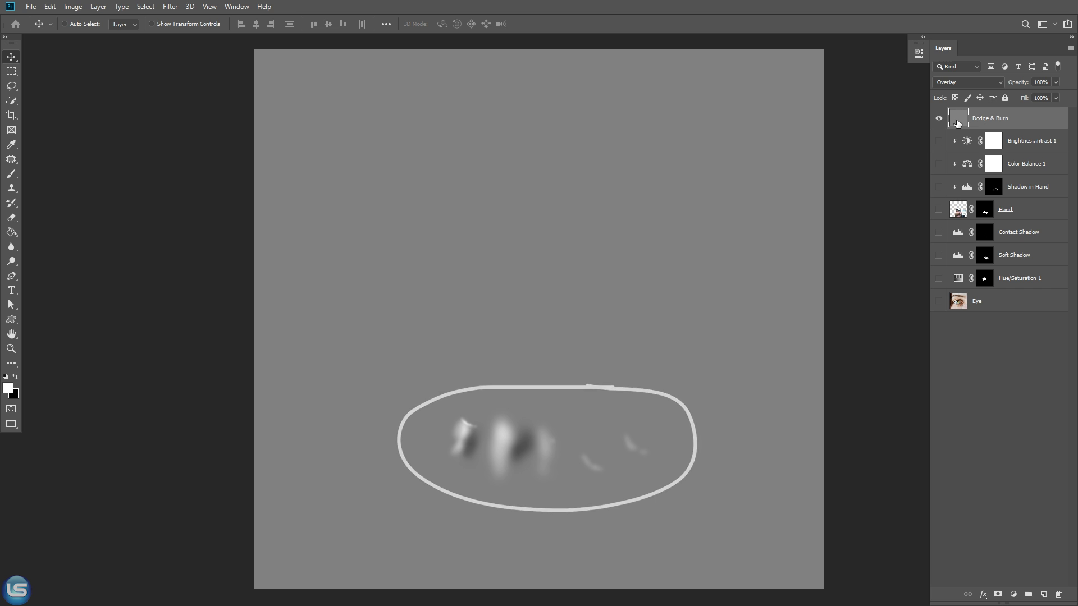
left_click(11, 173)
left_click(491, 500, "alt")
mouse_move(496, 478)
left_mouse_down()
mouse_move(516, 447)
mouse_move(511, 424)
mouse_move(488, 466)
left_mouse_up()
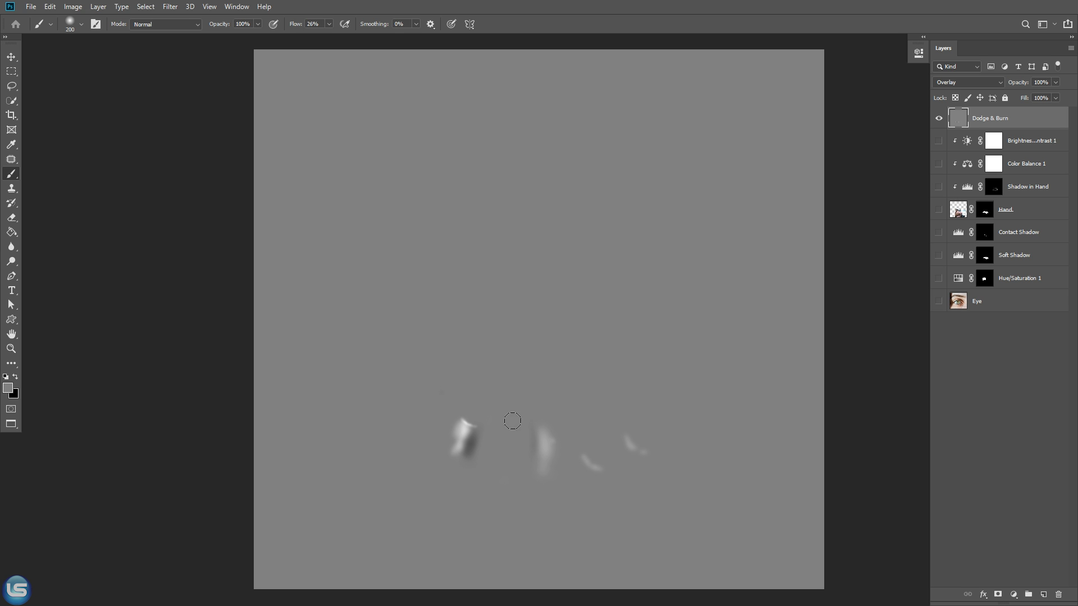
left_click(939, 117, "alt")
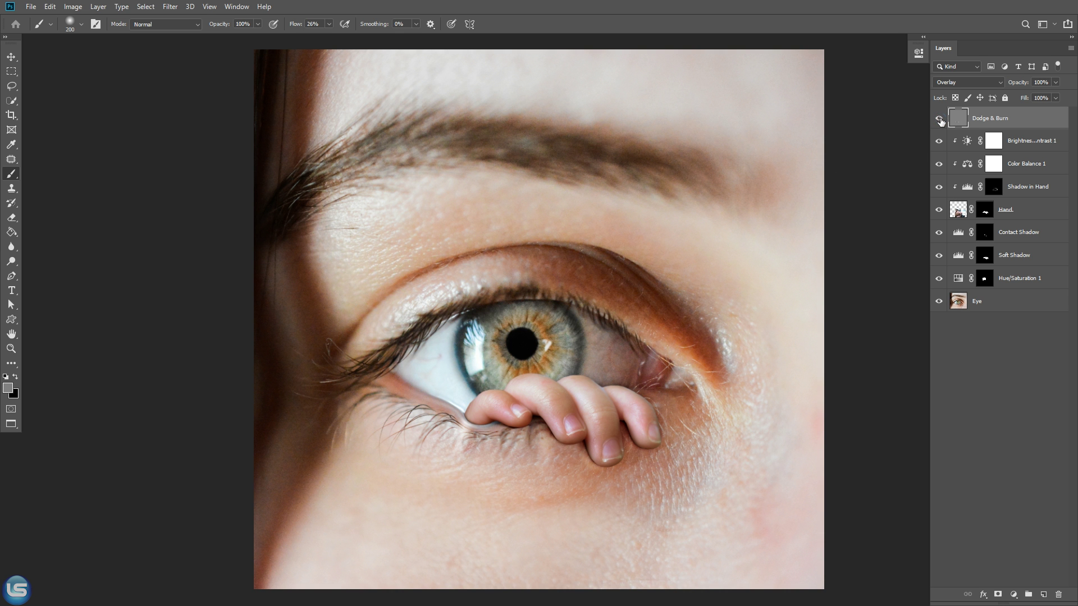
Set the foreground color to white and the brush flow to 1%.
left_click(7, 389)
left_click(586, 255)
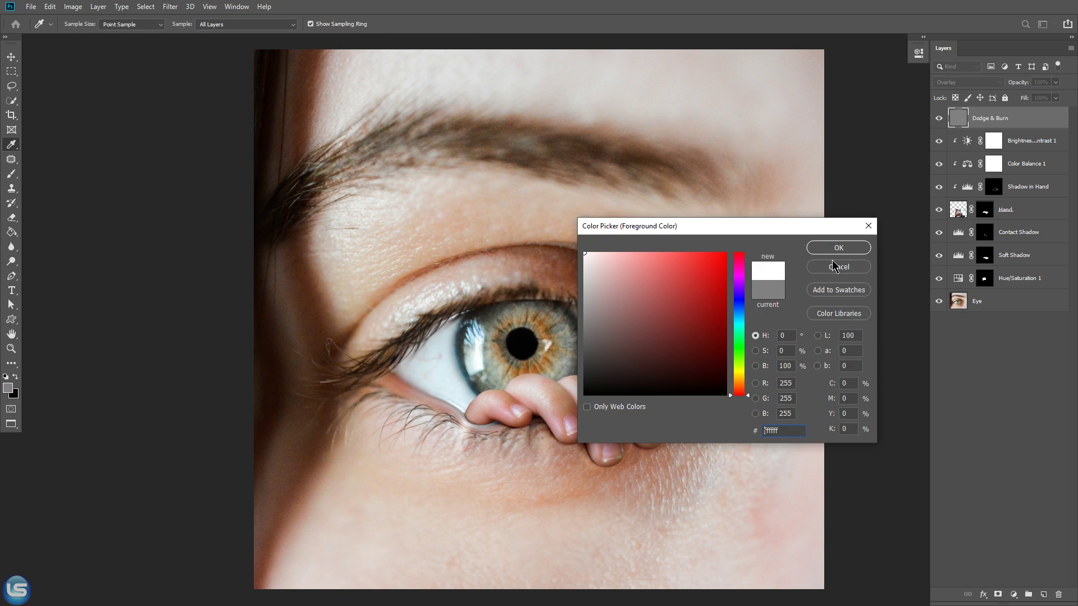
left_click(838, 247)
left_click_drag(329, 24, 315, 37)
Undo the trial white stroke below the leftmost finger and darken the skin beneath the fingers with black on the Dodge & Burn layer.
left_click_drag(497, 426, 495, 448)
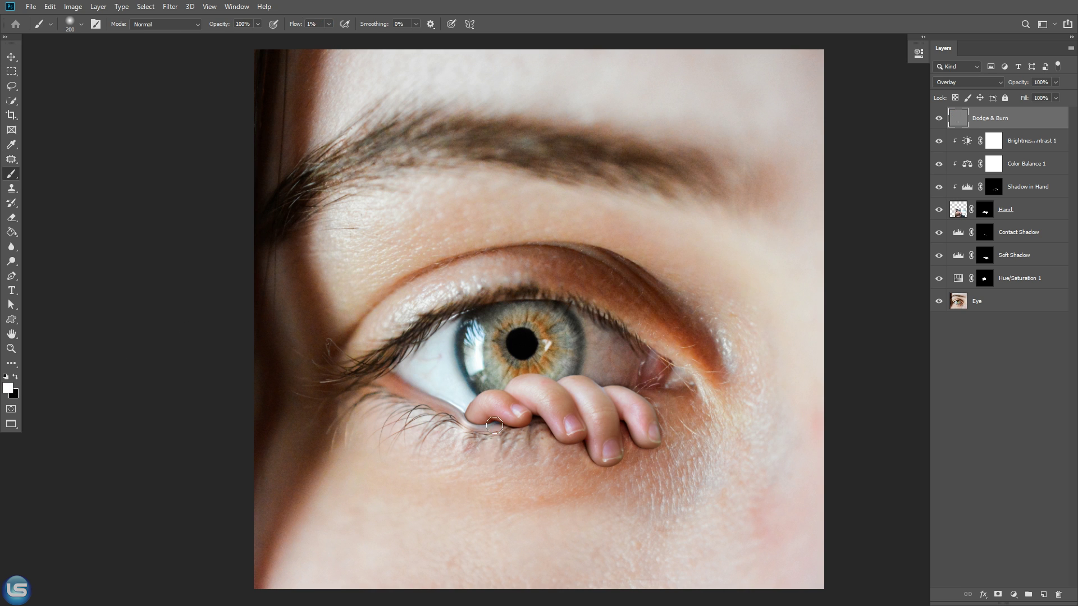
key("ctrl+z")
key("bracketleft")
key("bracketleft")
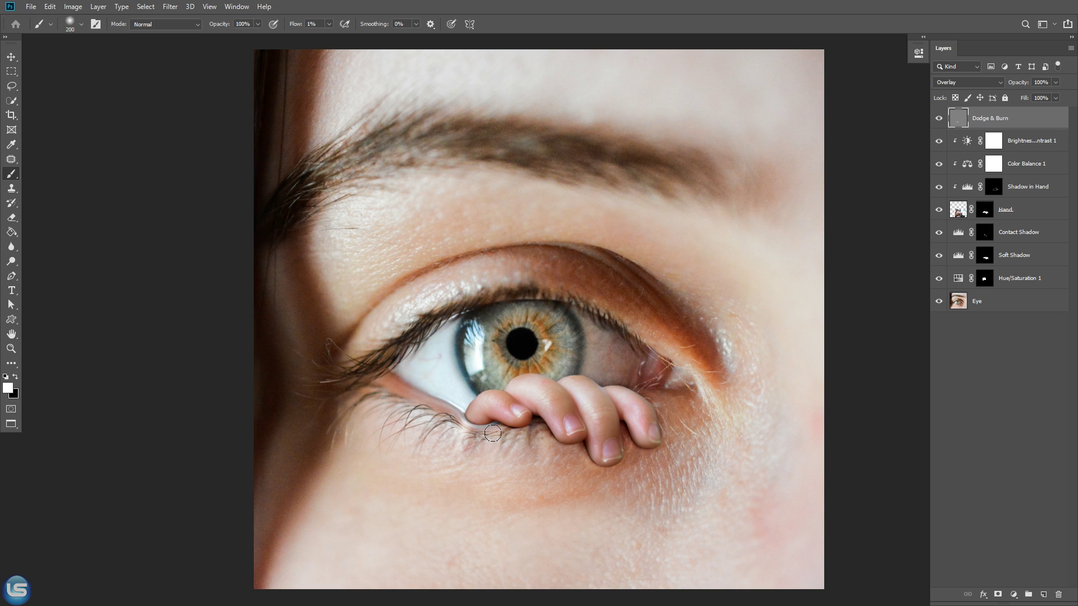
key("x")
left_click_drag(521, 427, 521, 472)
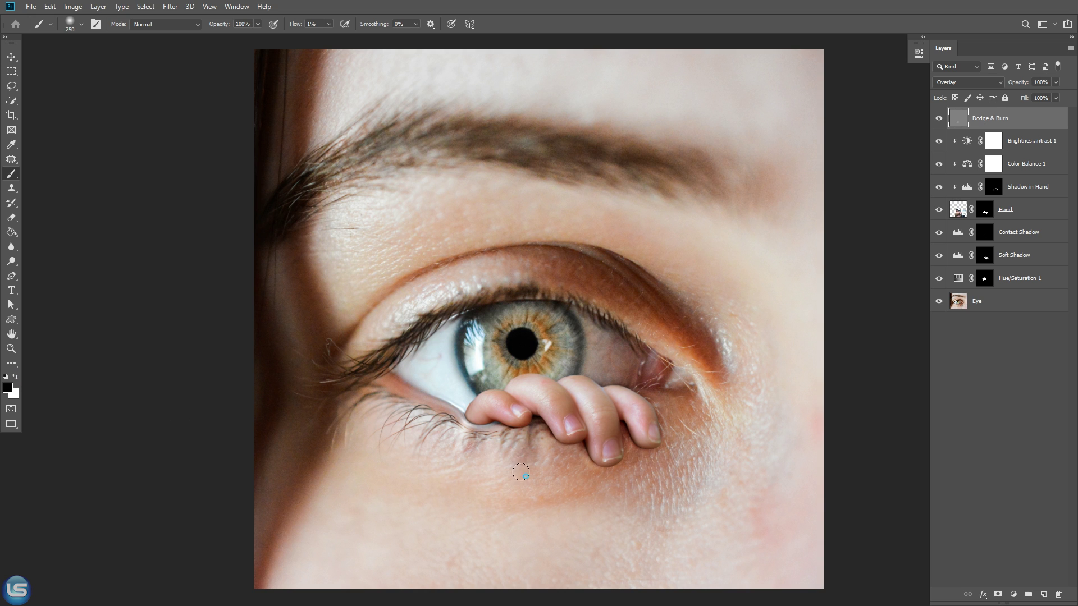
Switch the foreground color back to white and reduce the brush size to 50.
left_click(16, 376)
key("bracketleft")
key("bracketleft")
key("bracketleft")
key("bracketleft")
key("bracketleft")
key("bracketleft")
key("bracketleft")
key("bracketleft")
key("bracketleft")
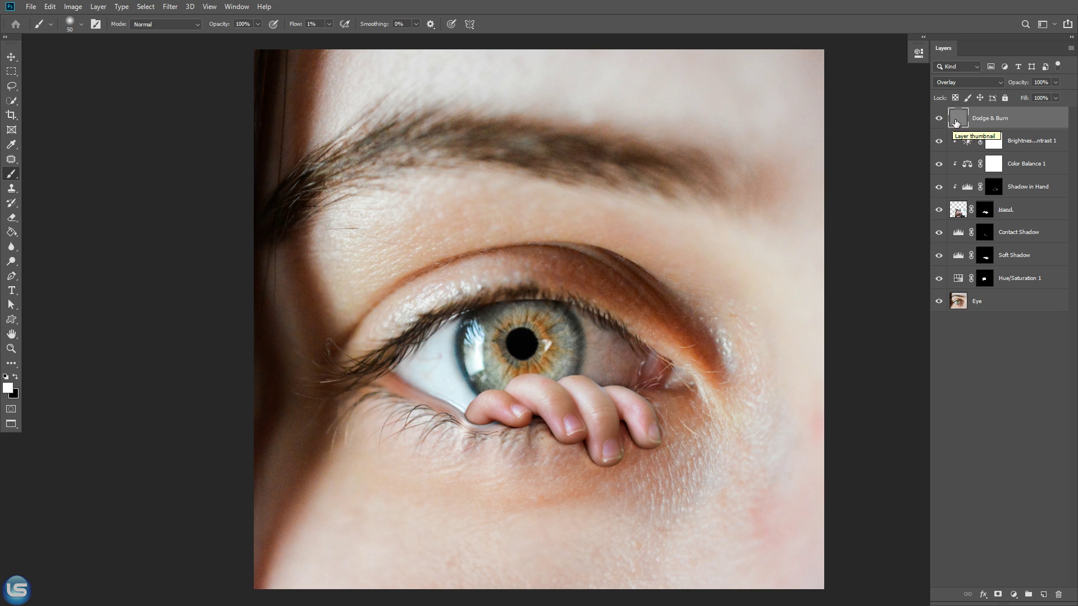
Add a new layer named Merged above Dodge & Burn and stamp all visible layers into it.
key("v")
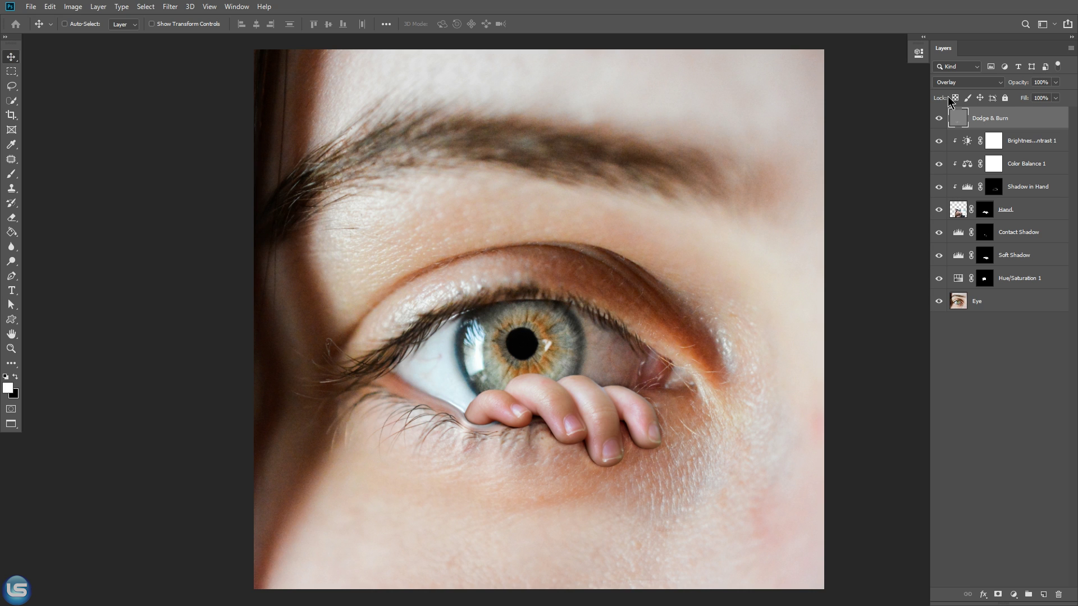
left_click(1044, 594)
double_click(987, 117)
type("Merged")
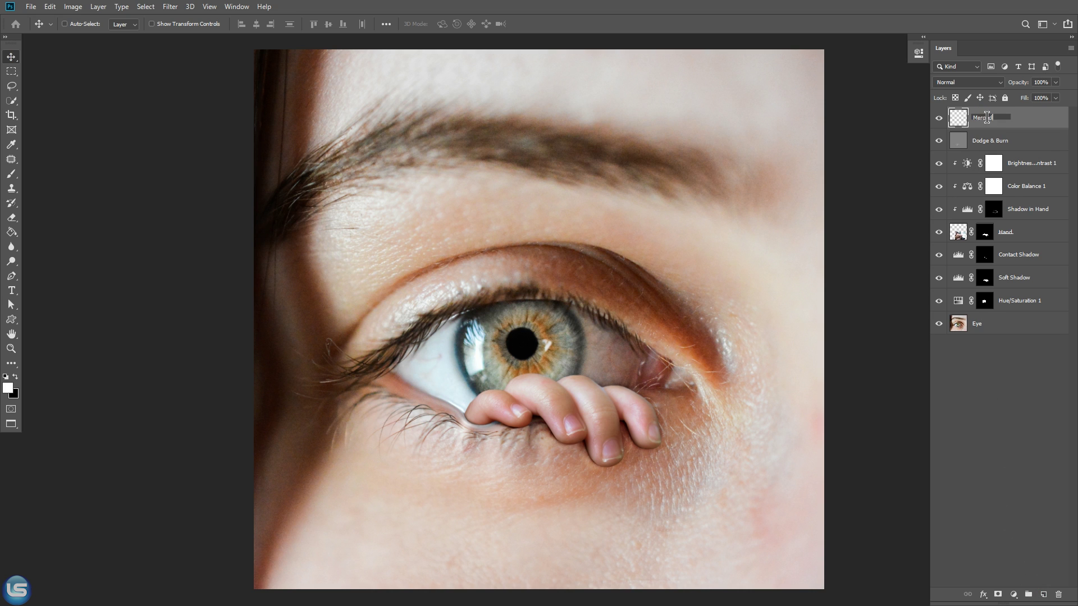
key("Return")
key("ctrl+alt+shift+e")
Group all layers from Dodge & Burn down to Eye and name the group All Edit Backup.
left_click(991, 139)
left_click(1002, 331, "shift")
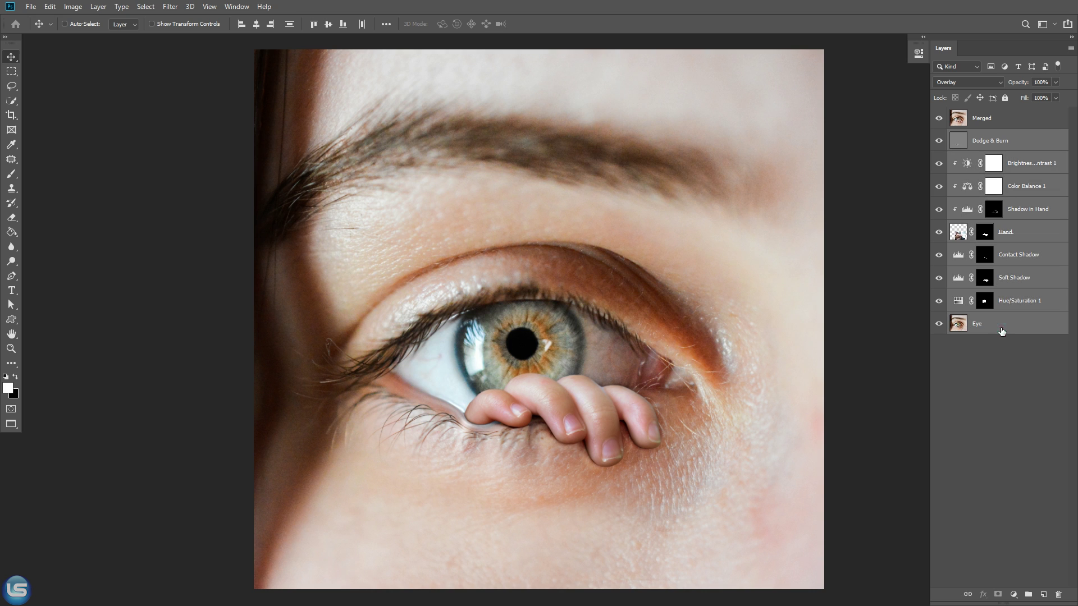
left_click(1029, 594)
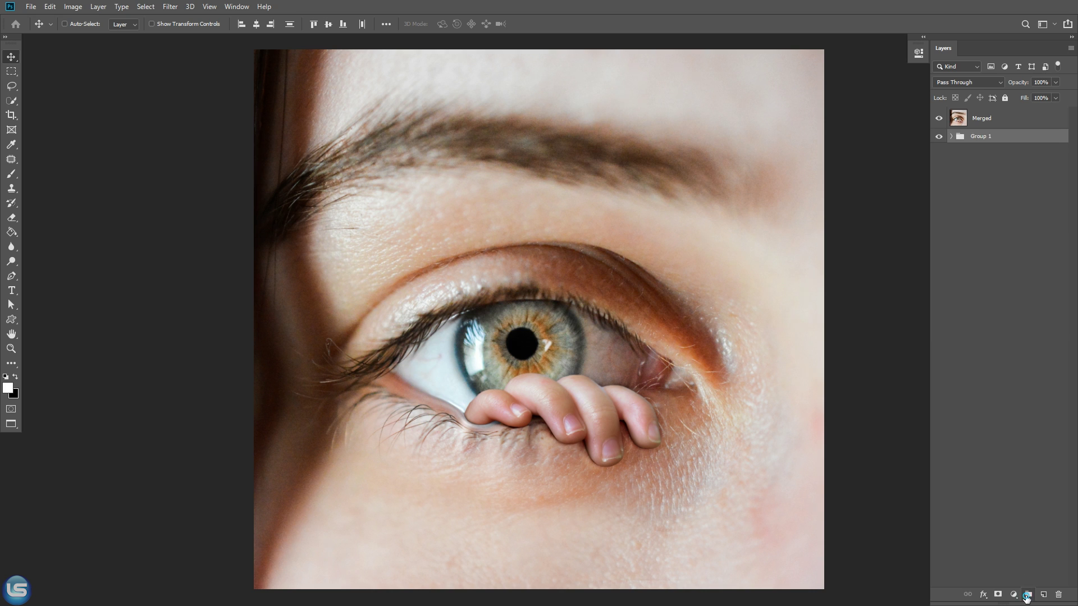
double_click(983, 136)
type("All Edit Bac")
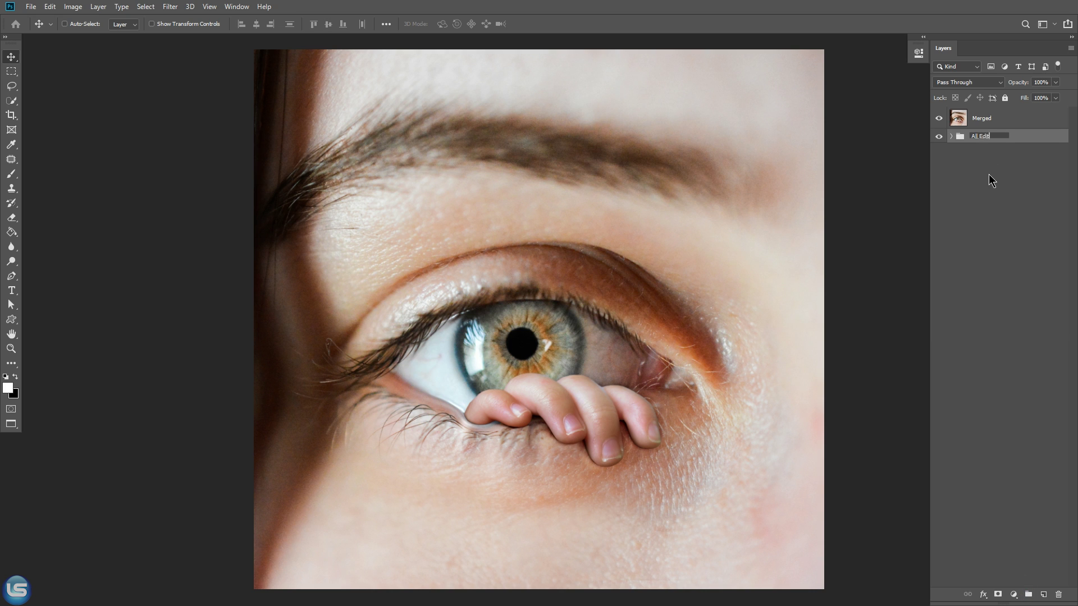
type("kup")
Open the Camera Raw filter on Merged and set exposure -0.15, contrast +15, highlights -14, clarity +79, vibrance -22 and saturation -10.
left_click(989, 120)
left_click(174, 7)
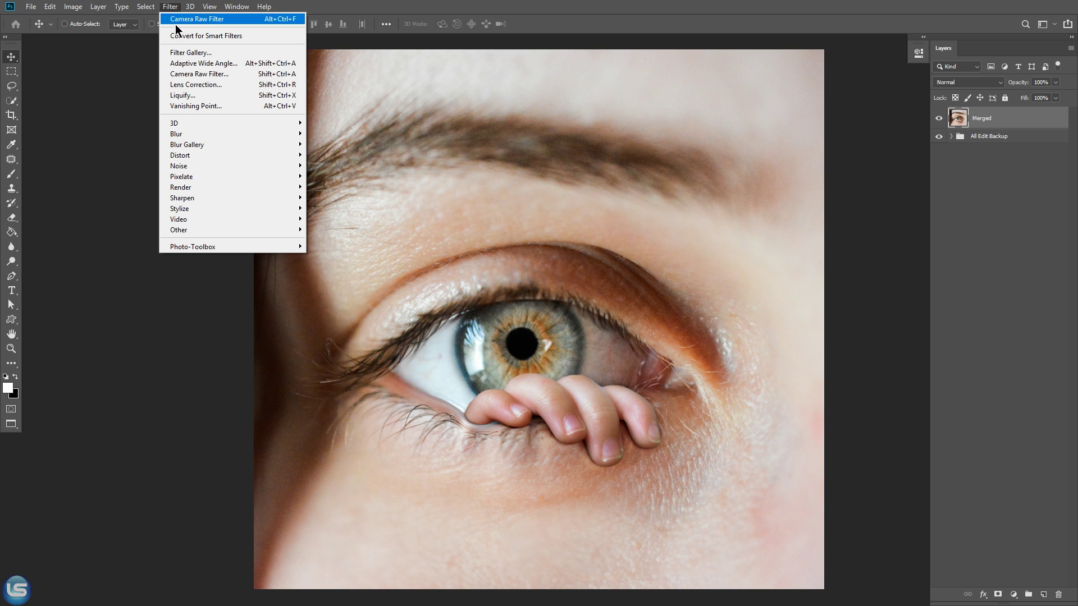
left_click(179, 74)
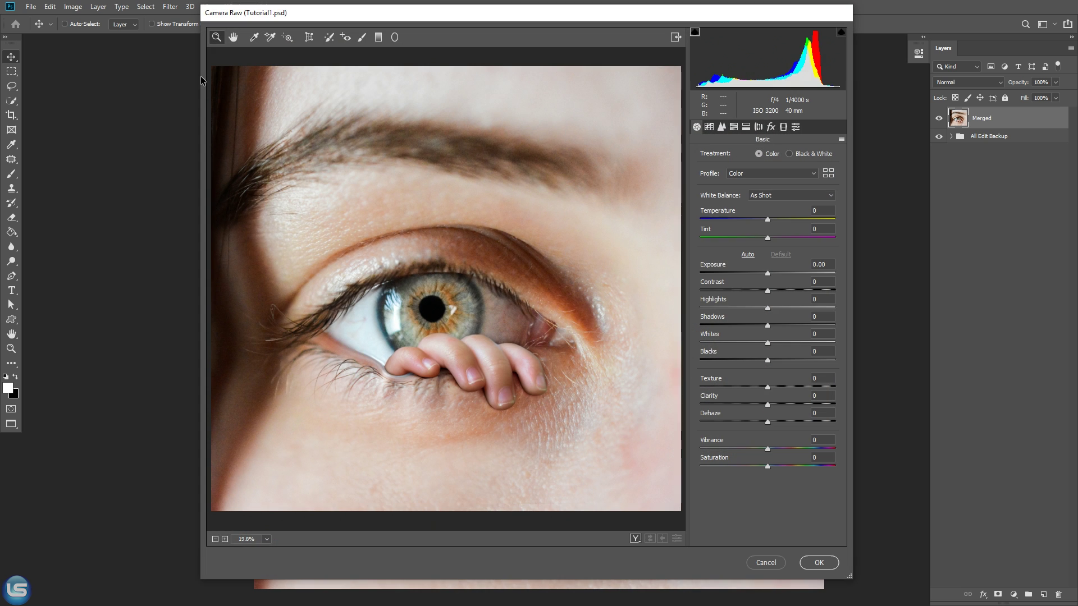
left_click_drag(768, 274, 758, 308)
left_click_drag(768, 291, 777, 288)
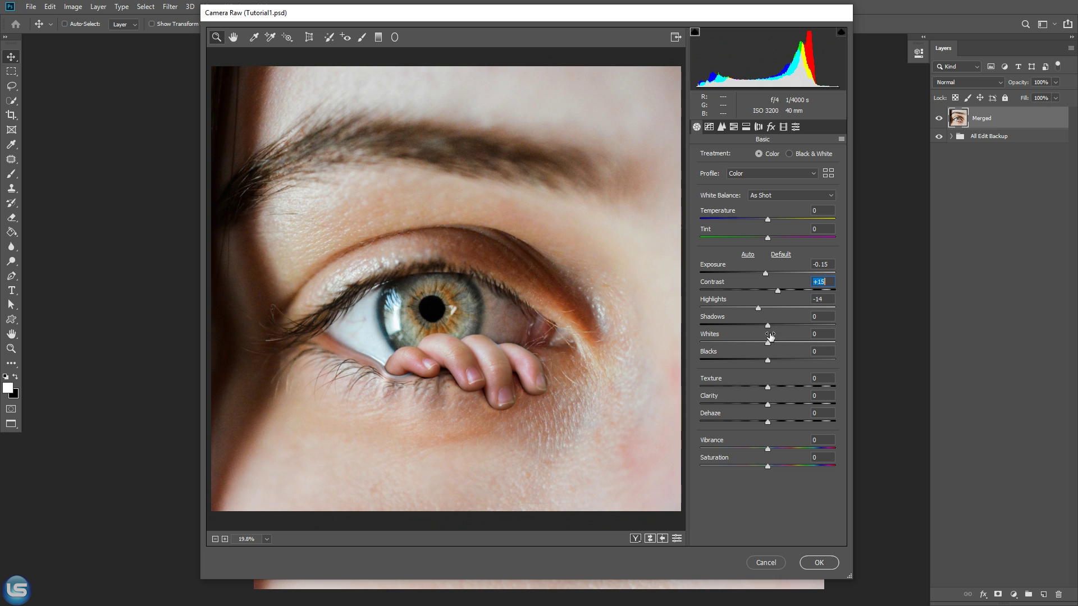
left_click_drag(768, 405, 821, 410)
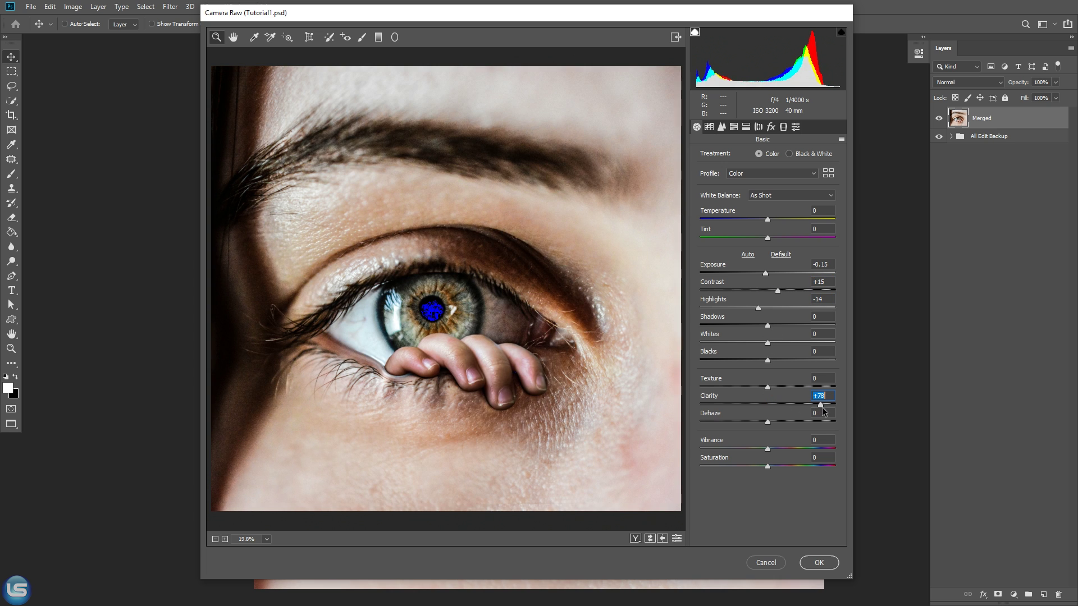
mouse_move(767, 451)
left_mouse_down()
mouse_move(753, 450)
mouse_move(762, 469)
left_mouse_up()
Add a midpoint to the RGB point curve, lower the Blue curve's midpoint to input 134, output 120, and raise its black point.
key("ctrl+alt+2")
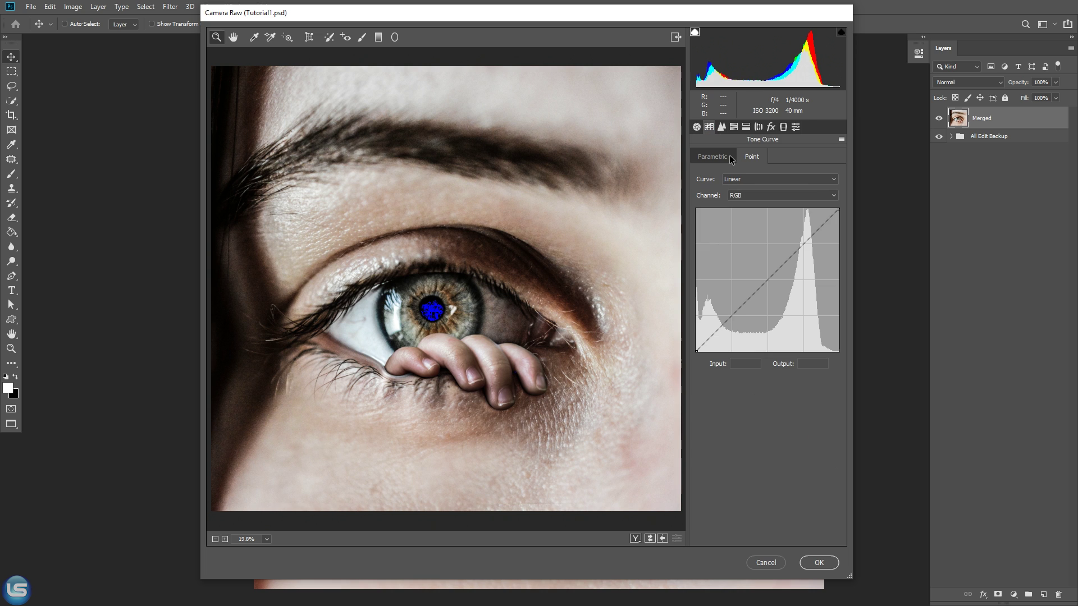
left_click(766, 281)
left_click(752, 196)
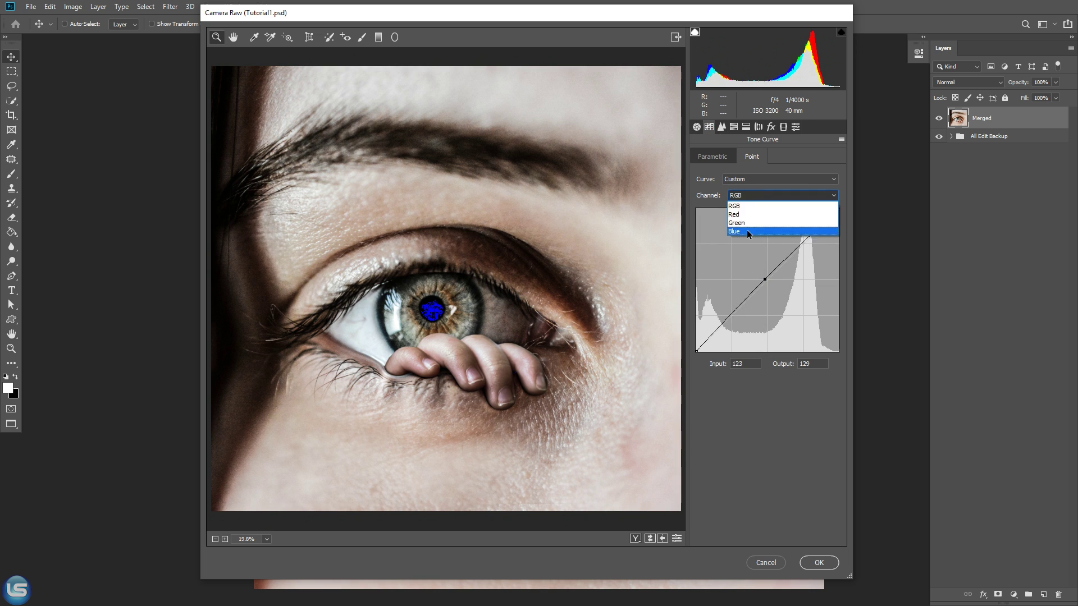
left_click(747, 230)
left_click_drag(767, 281, 771, 285)
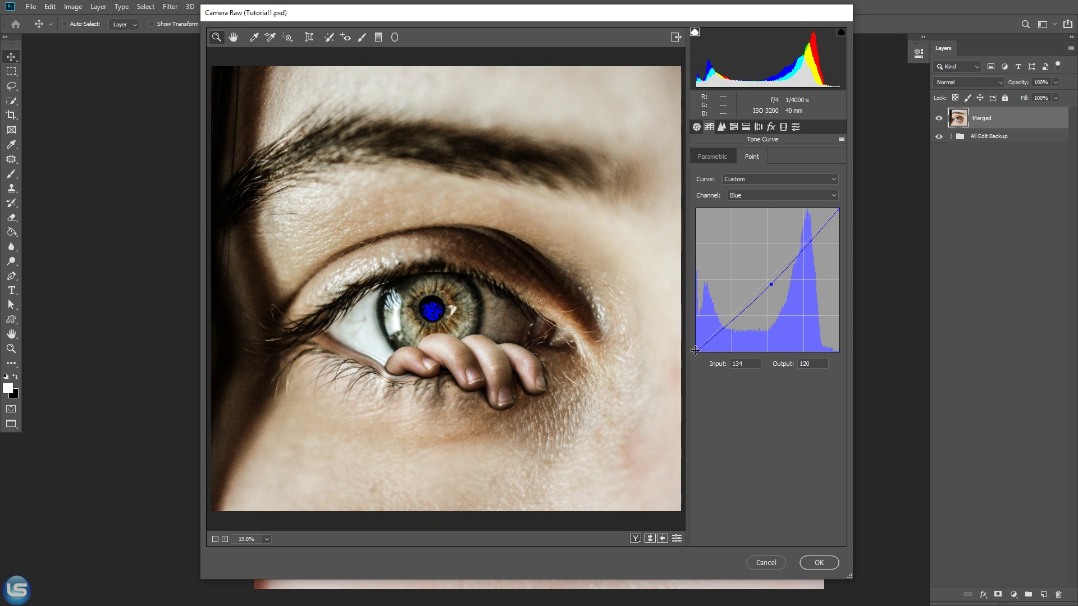
left_click_drag(697, 351, 692, 339)
Set the post-crop vignetting amount to -23 and the Green Primary hue to +19.
left_click(771, 128)
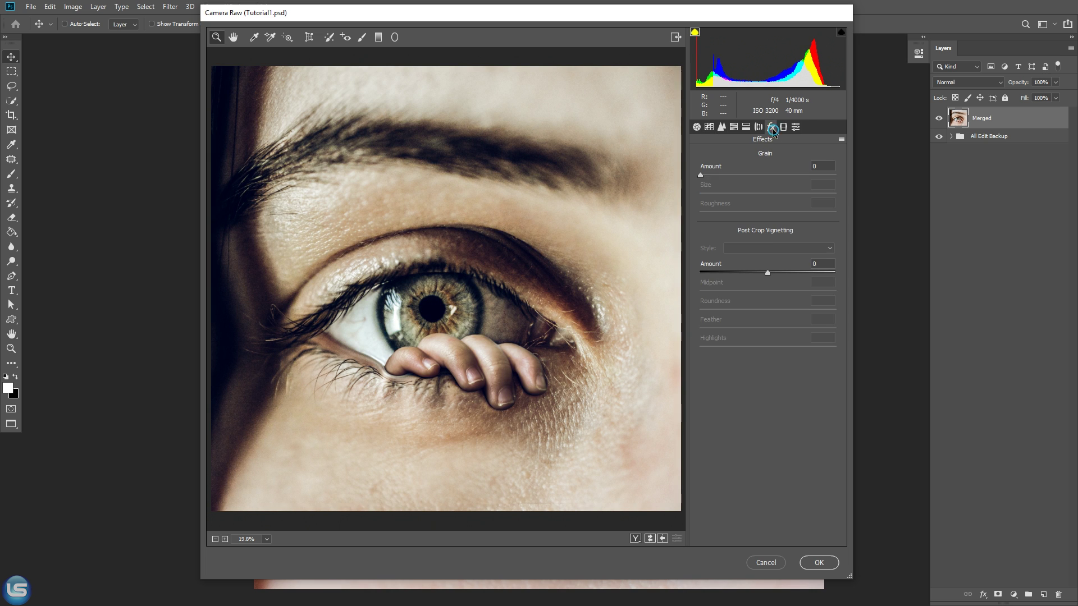
left_click_drag(767, 276, 749, 276)
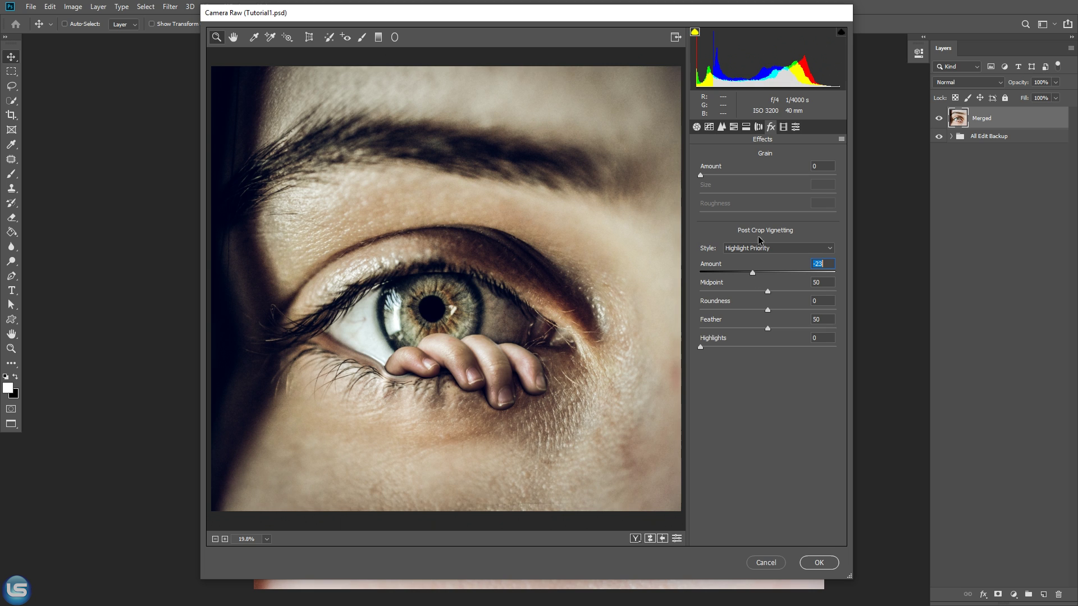
left_click(783, 128)
mouse_move(767, 288)
left_mouse_down()
mouse_move(792, 291)
mouse_move(780, 291)
left_mouse_up()
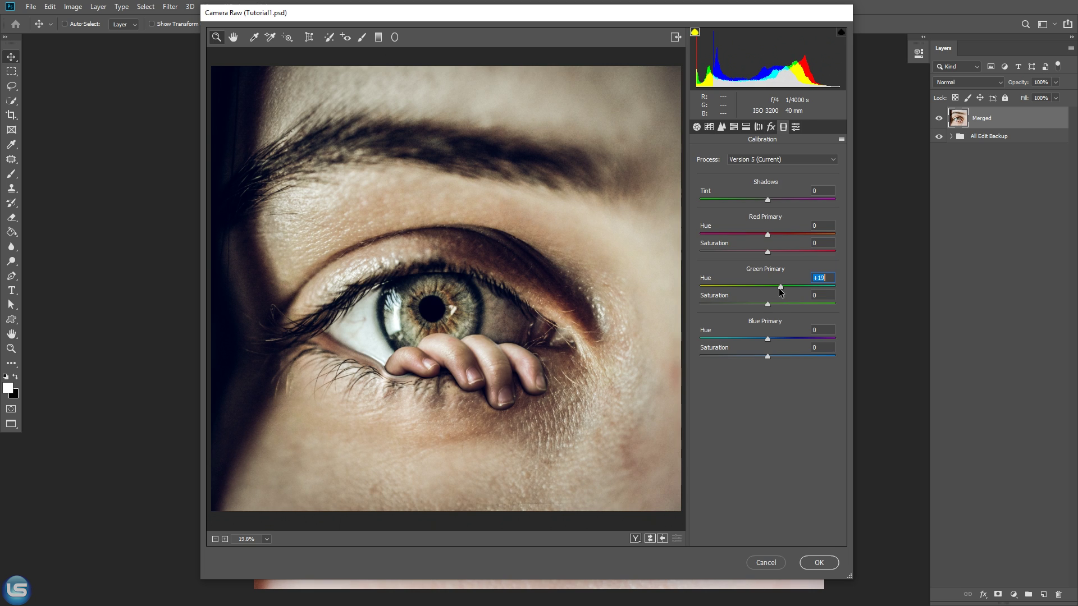
Set exposure to -0.35, highlights to -7, shadows to -4, whites to +17 and texture to +16, and apply the Camera Raw filter.
left_click(697, 127)
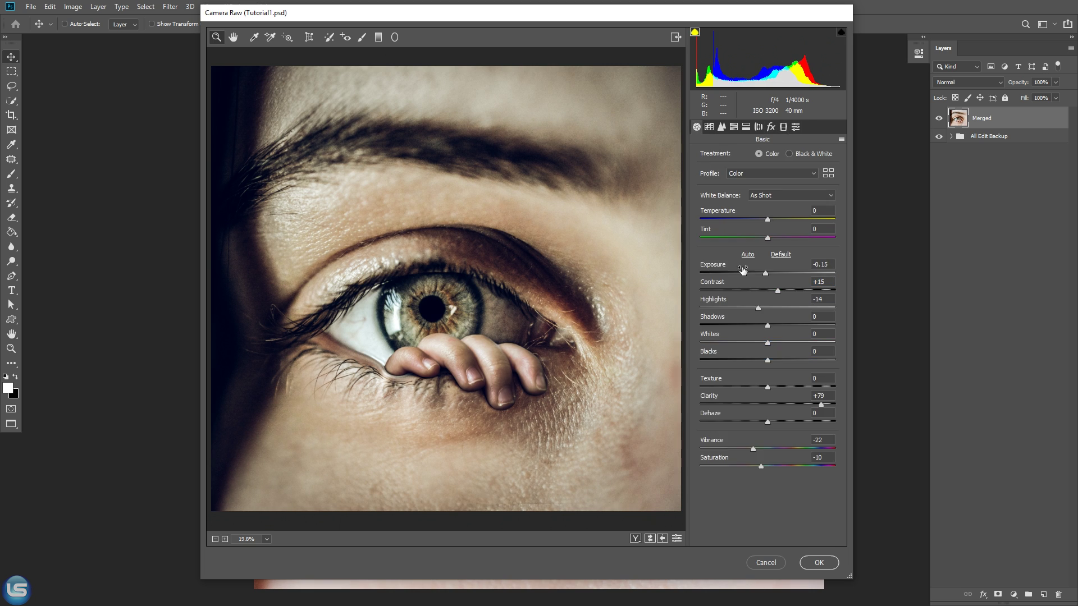
left_click_drag(759, 309, 779, 309)
left_click_drag(765, 274, 763, 274)
left_click_drag(767, 387, 778, 387)
left_click_drag(768, 343, 764, 328)
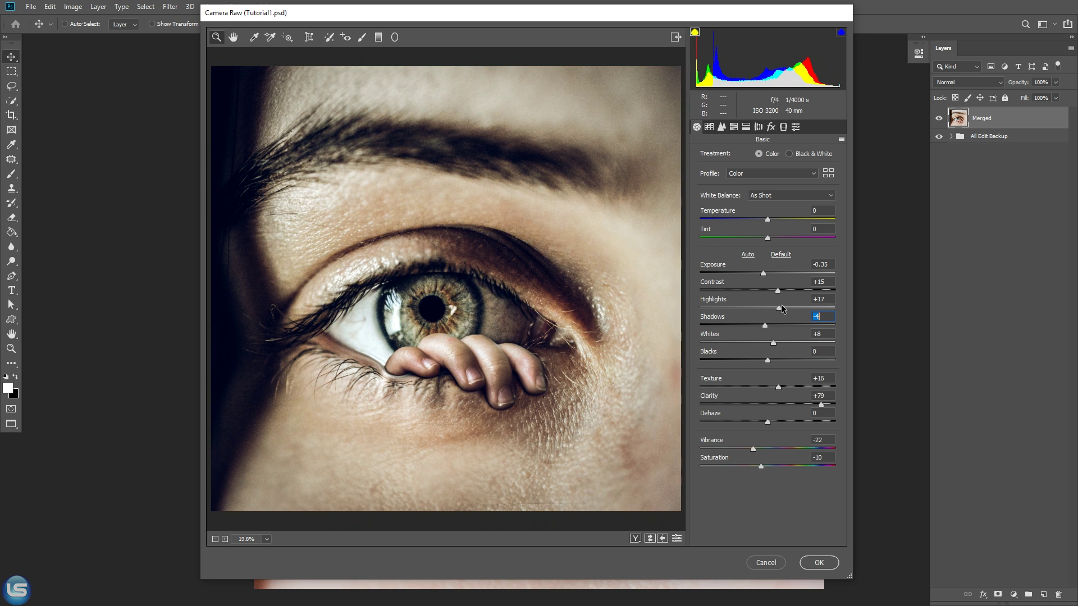
left_click_drag(781, 308, 779, 343)
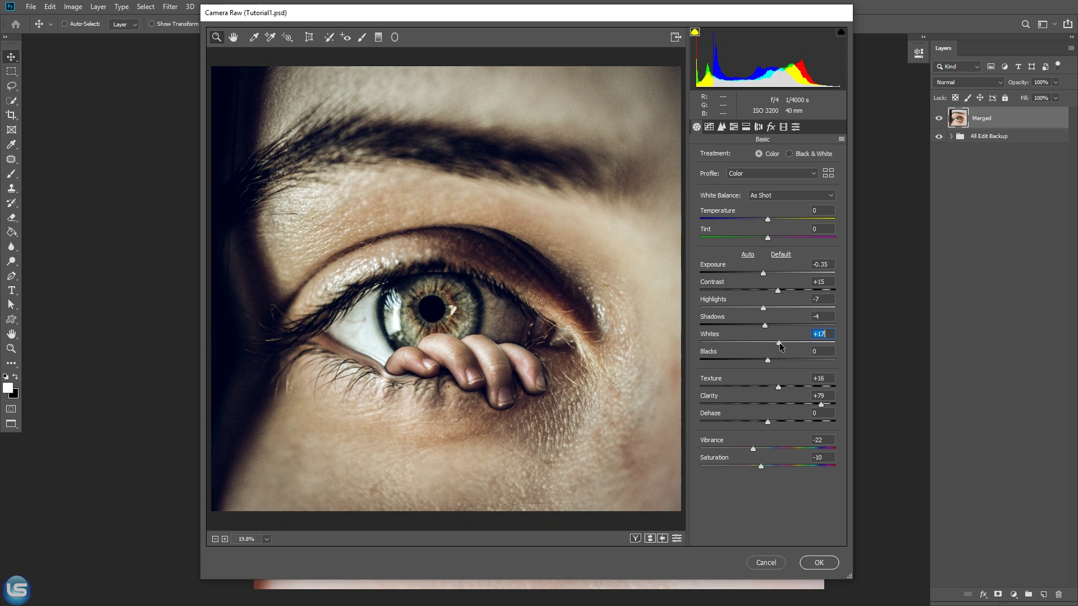
left_click(810, 563)
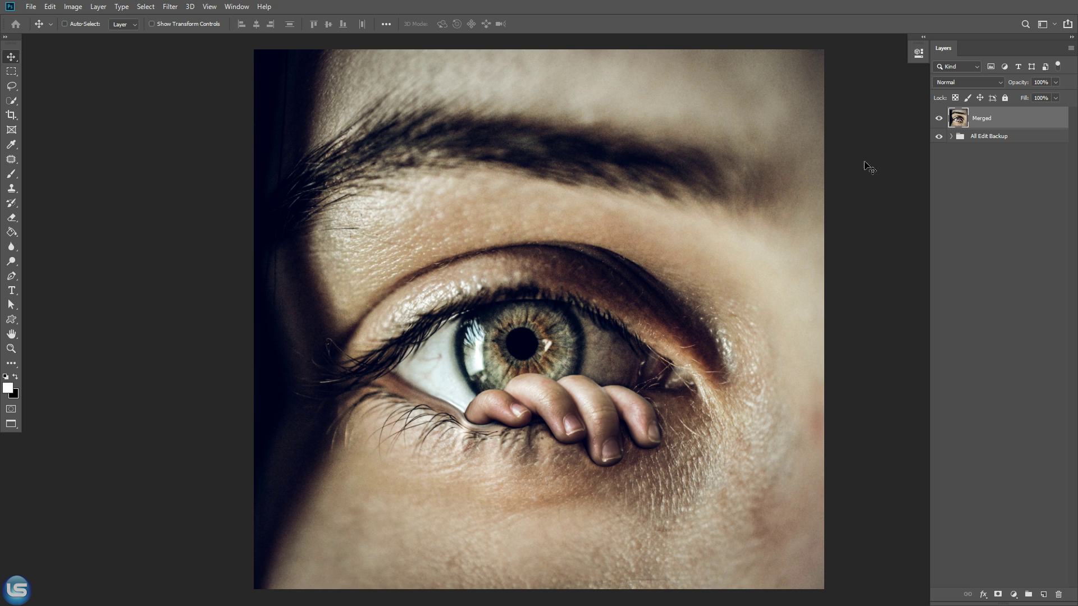
Add a Solid Color fill layer in pale peach above the Merged layer.
left_click(1014, 595)
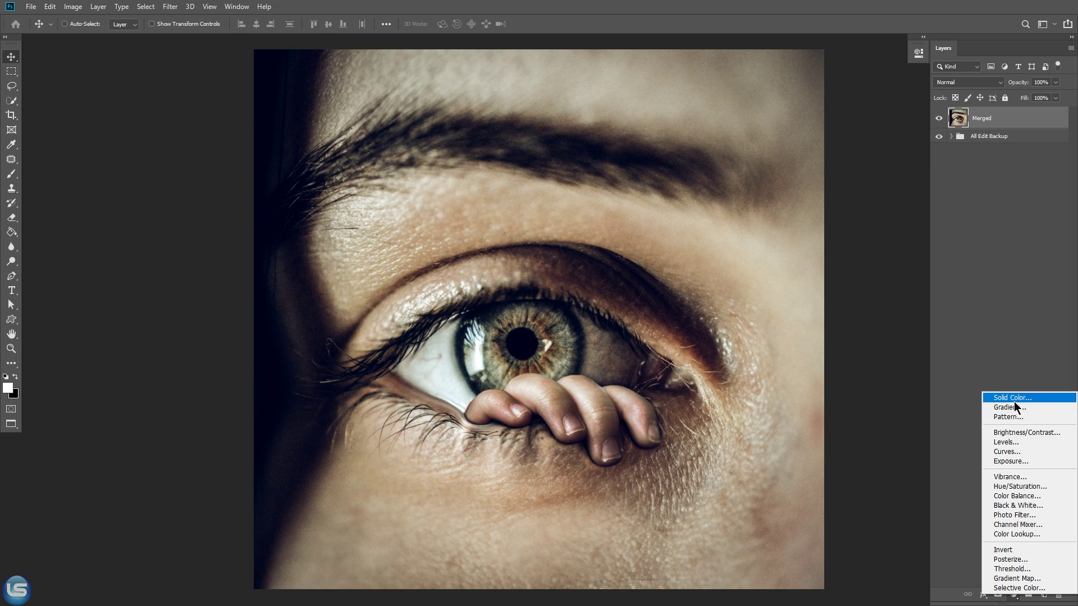
left_click(1013, 400)
left_click_drag(602, 258, 601, 249)
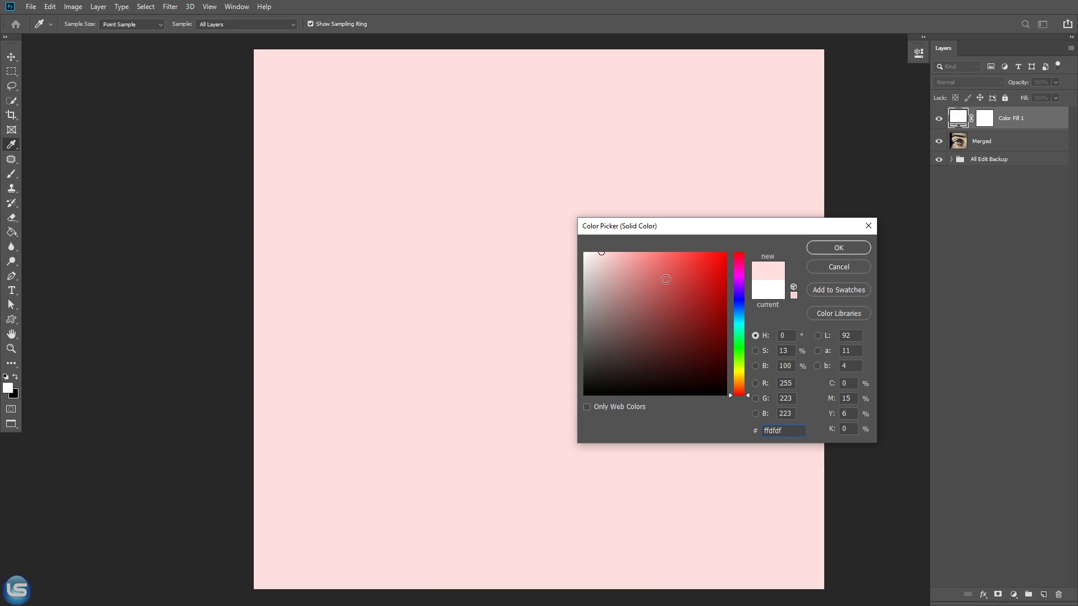
mouse_move(747, 393)
left_mouse_down()
mouse_move(743, 369)
mouse_move(745, 385)
left_mouse_up()
left_click(827, 251)
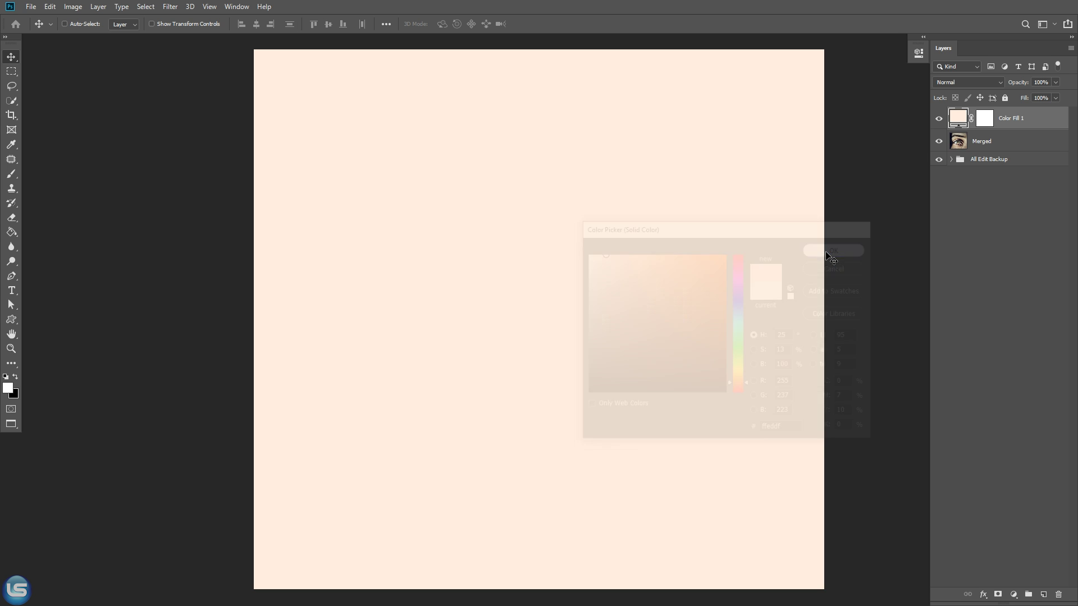
Set the color fill layer's blend mode to Divide and compare the image with and without it.
left_click(937, 82)
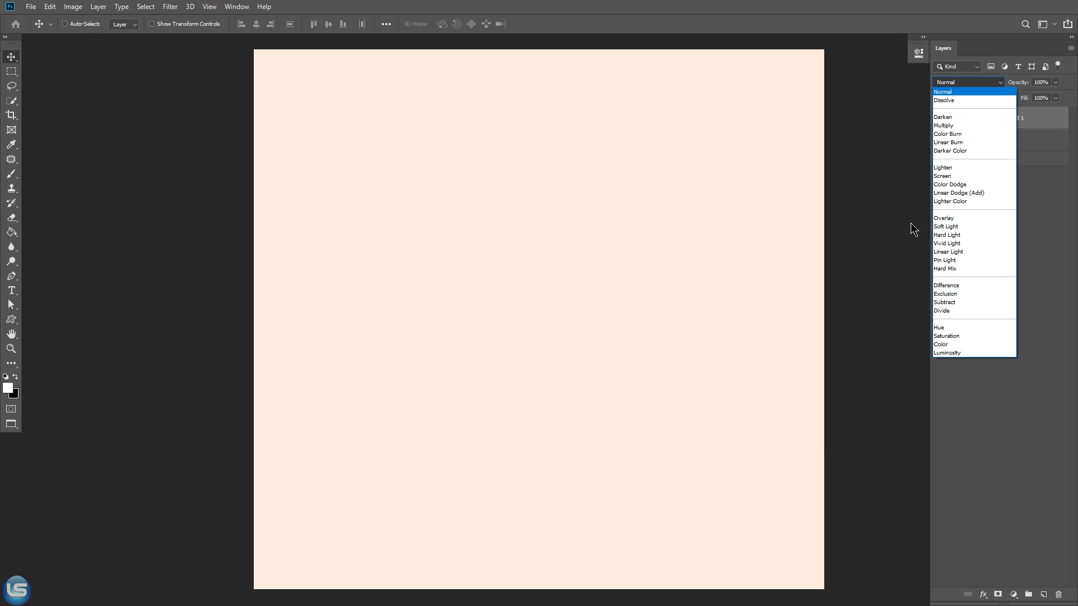
left_click(935, 311)
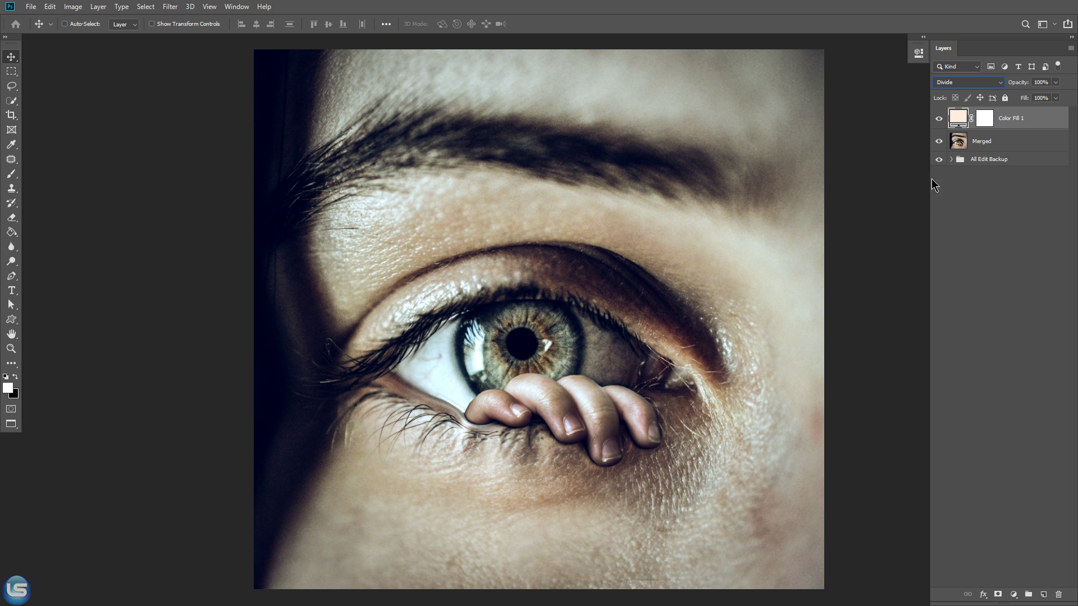
left_click(941, 120)
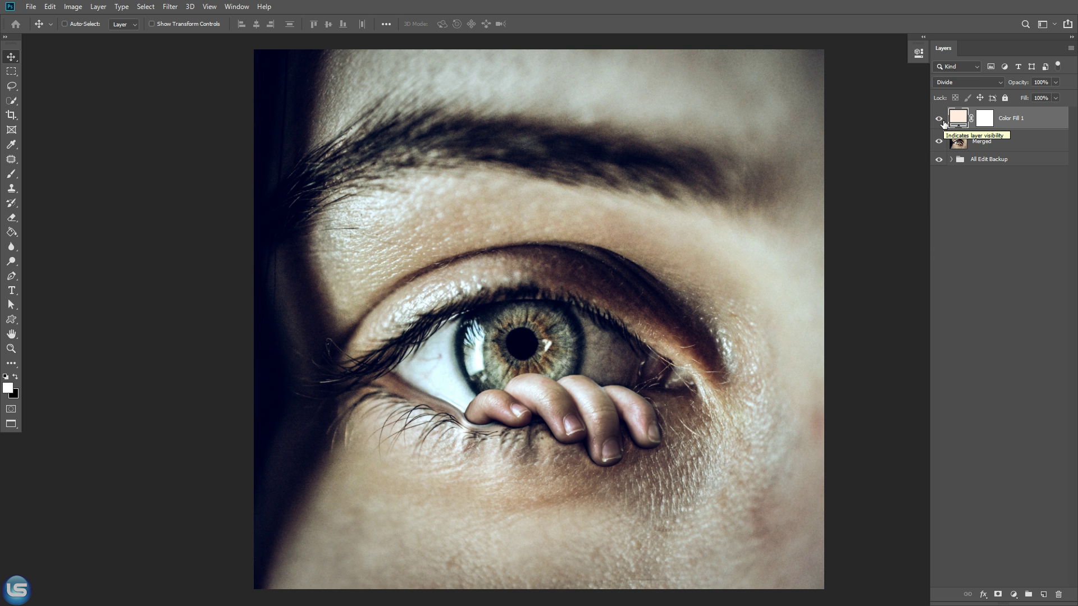